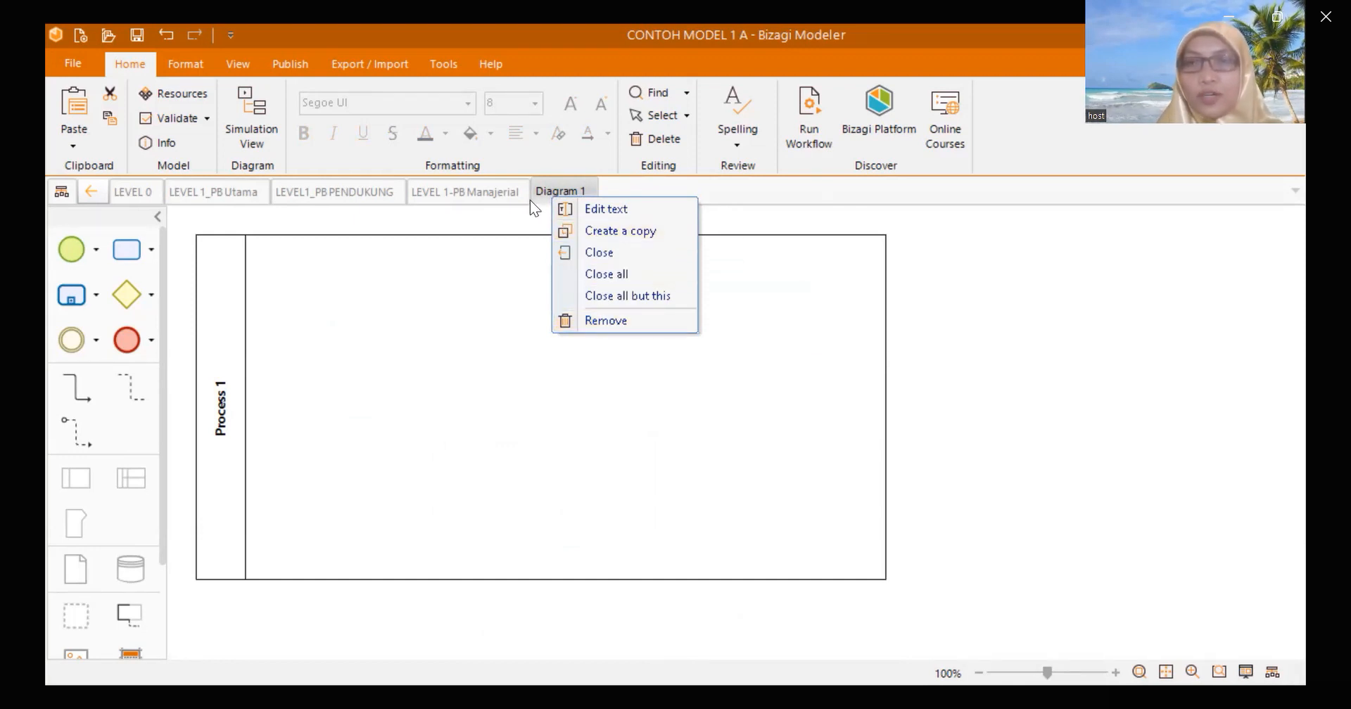
left_click(953, 311)
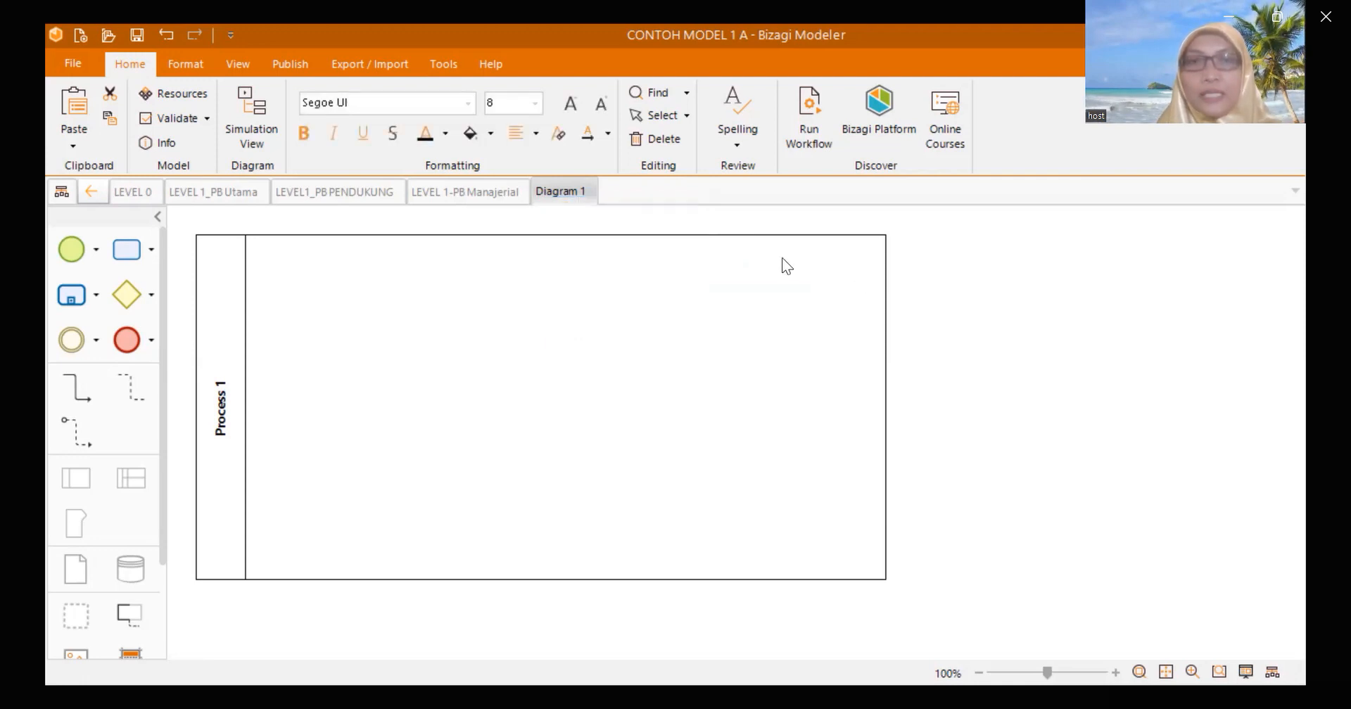
right_click(561, 197)
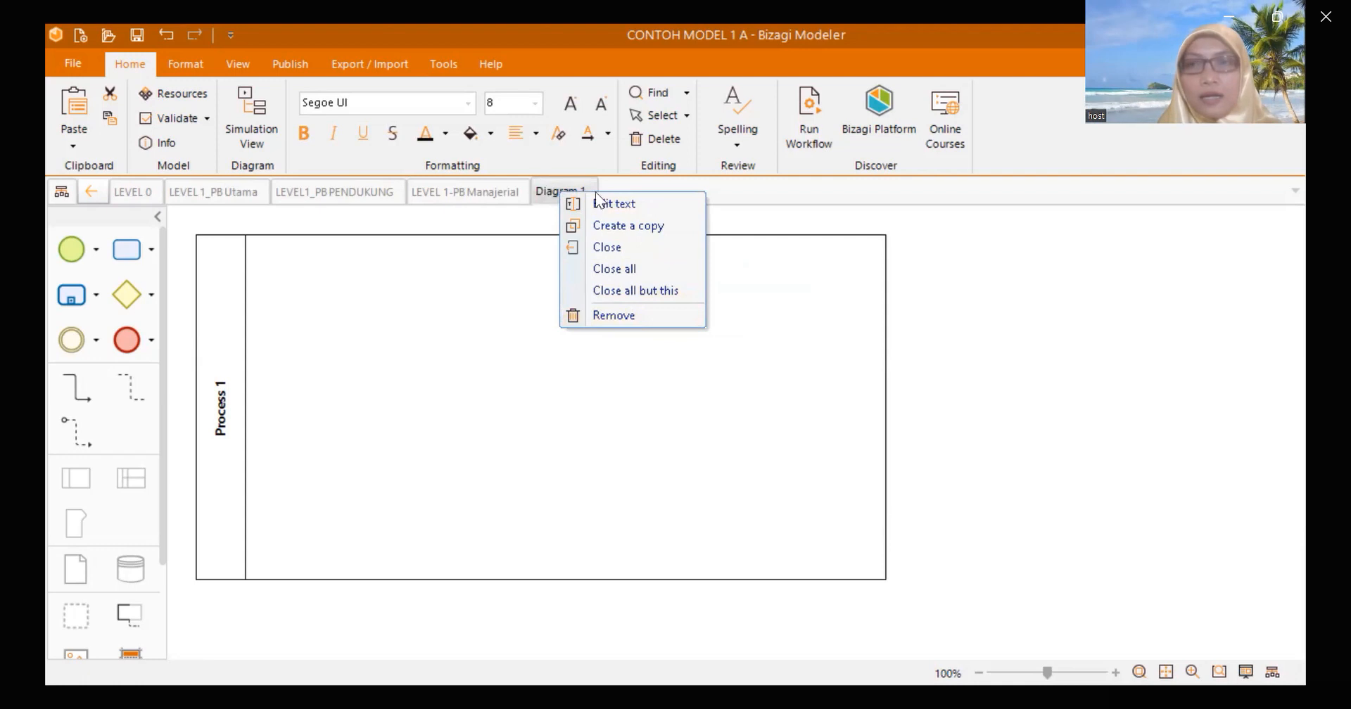
left_click(982, 337)
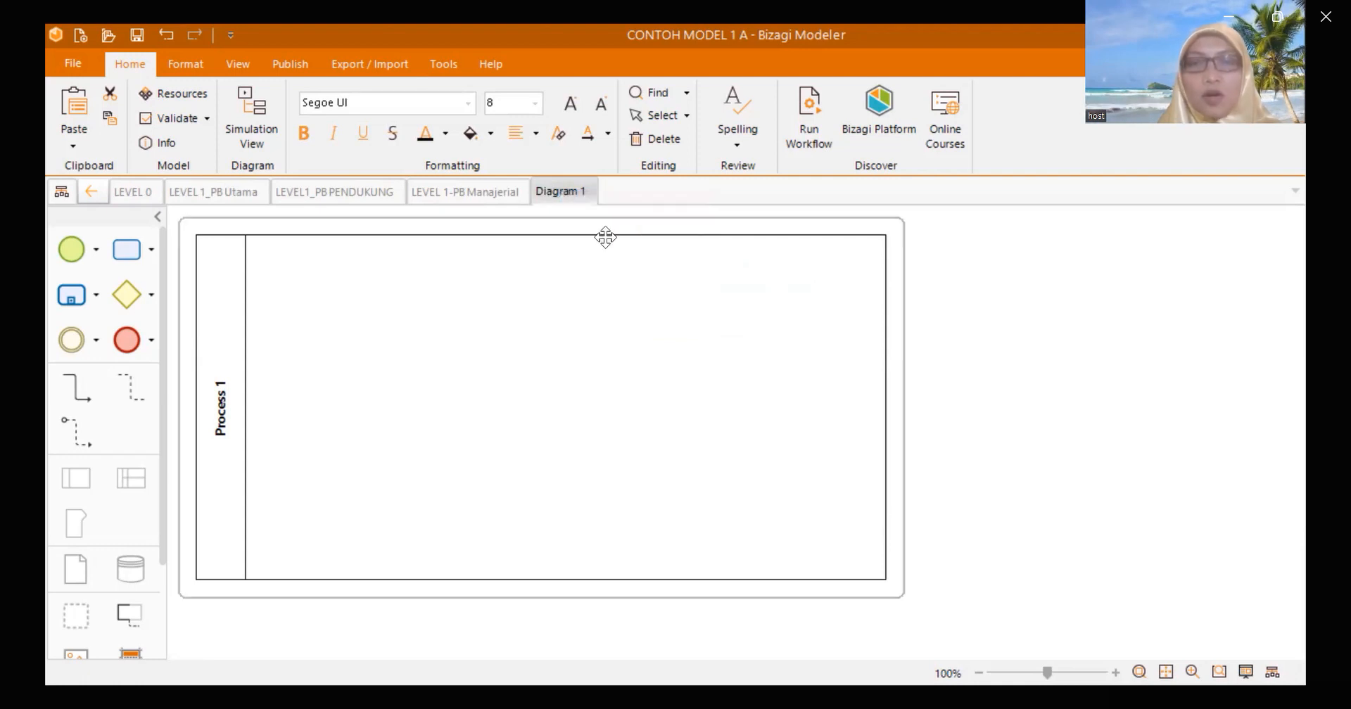
- Rename the Diagram 1 tab as "LEVEL2 PBU_SO"
double_click(552, 189)
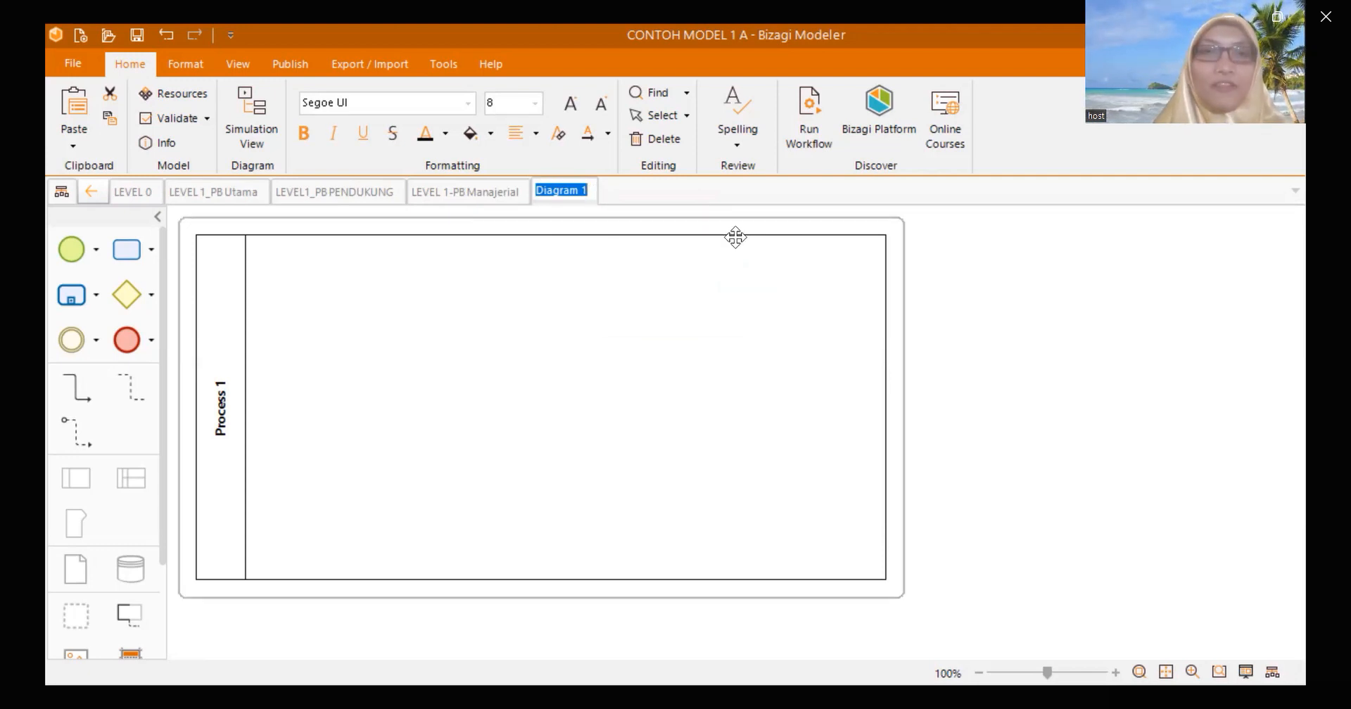
type("L")
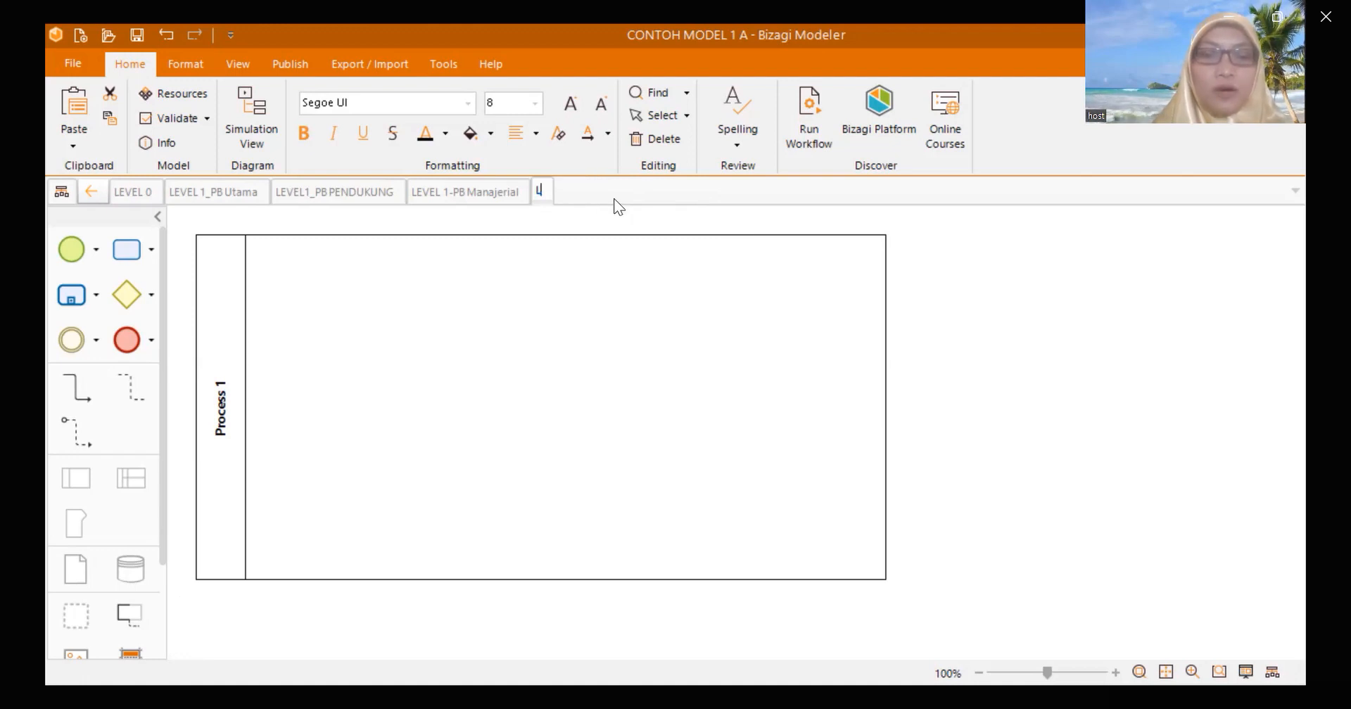
type("VEL2")
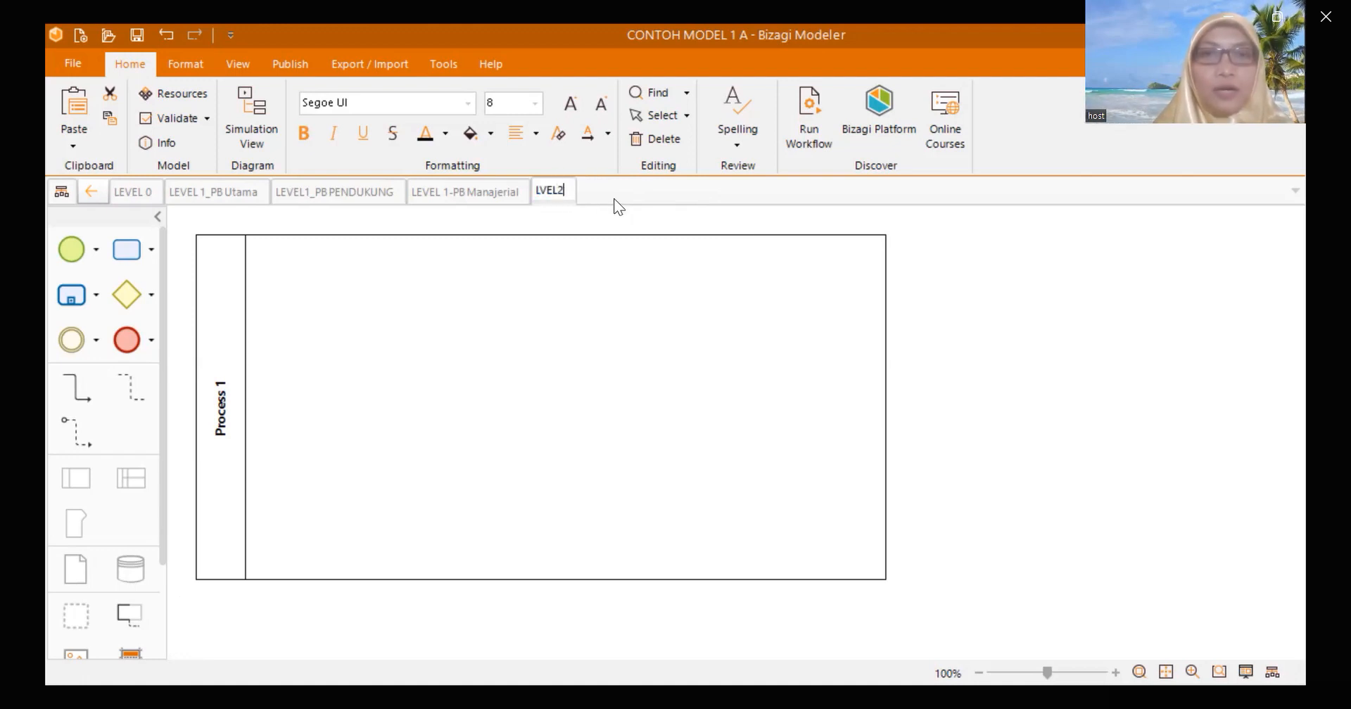
key("BackSpace")
key("BackSpace")
key("BackSpace")
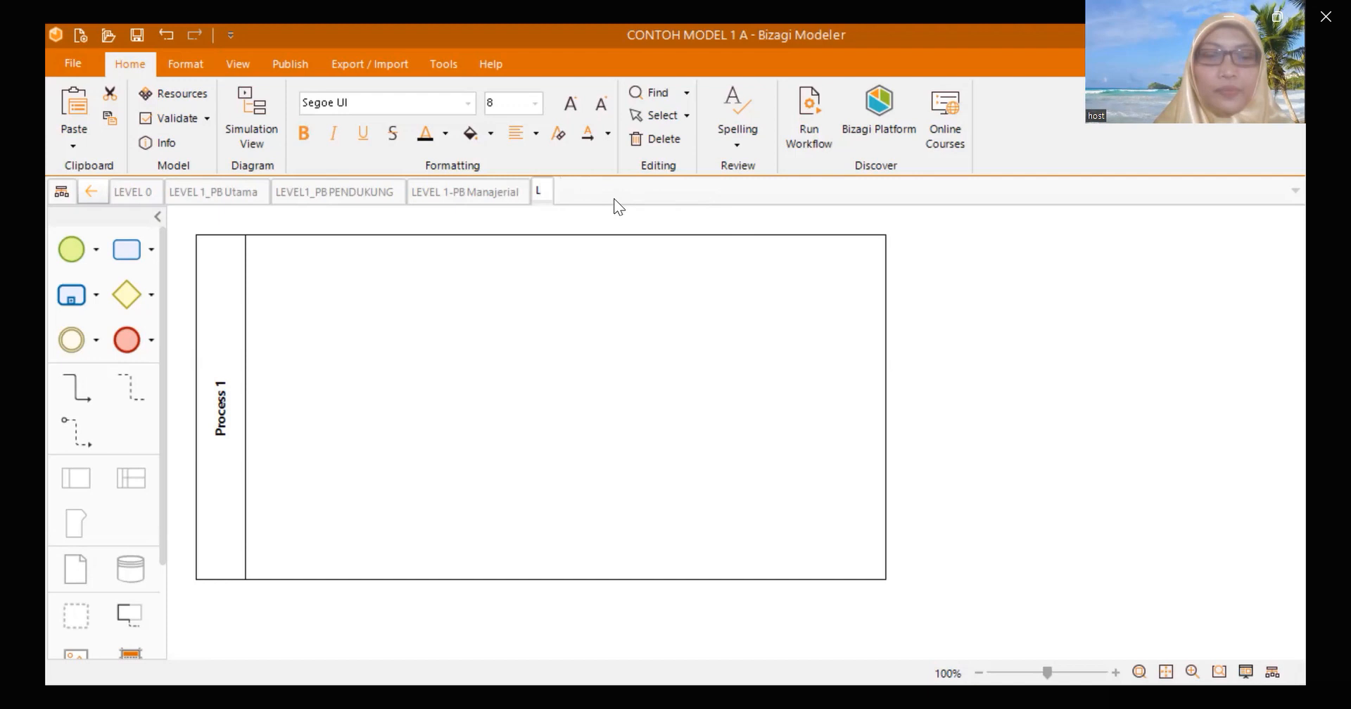
type("EVEL2")
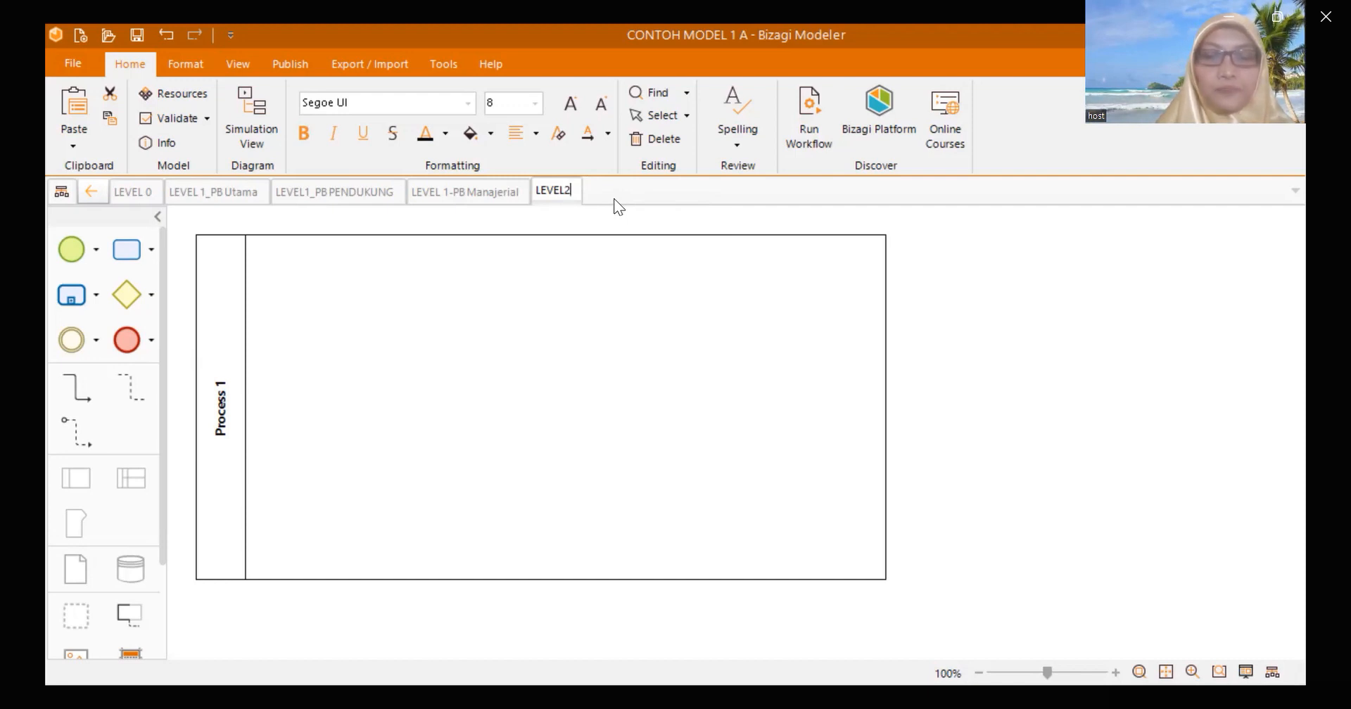
type("PBU_SO")
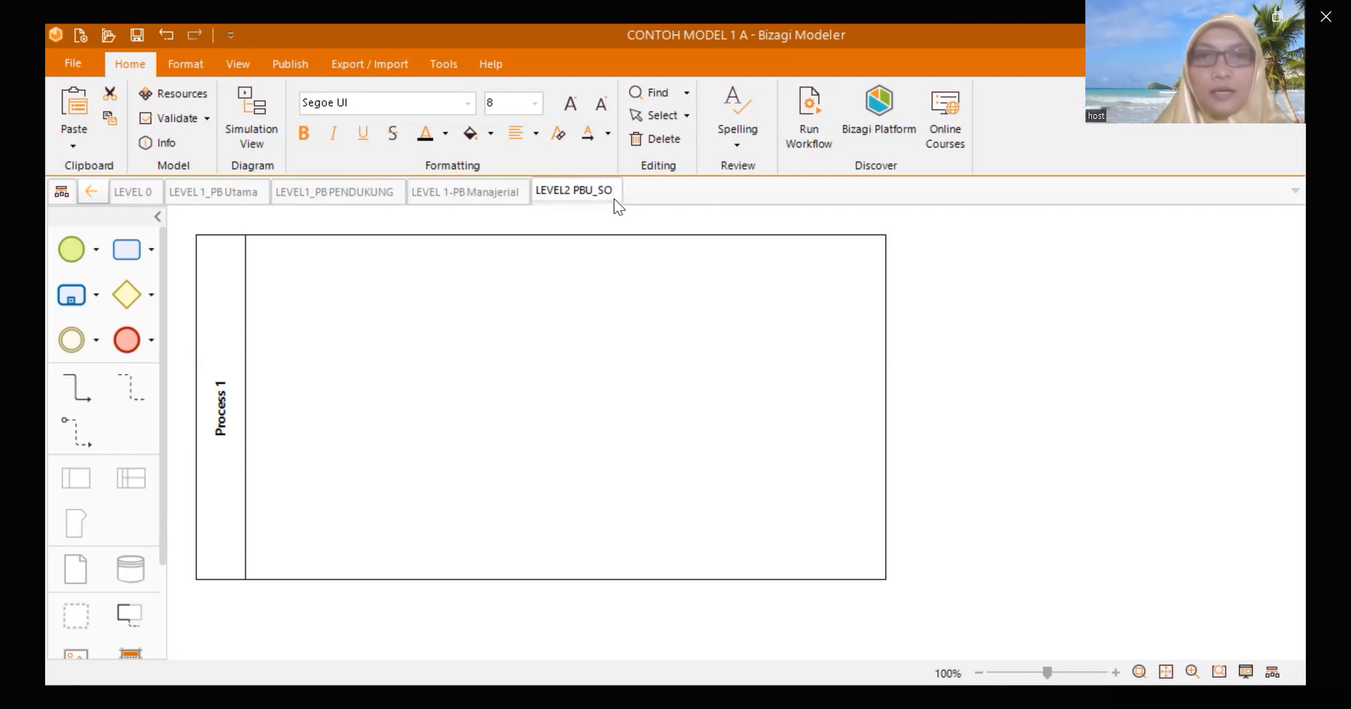
left_click(993, 382)
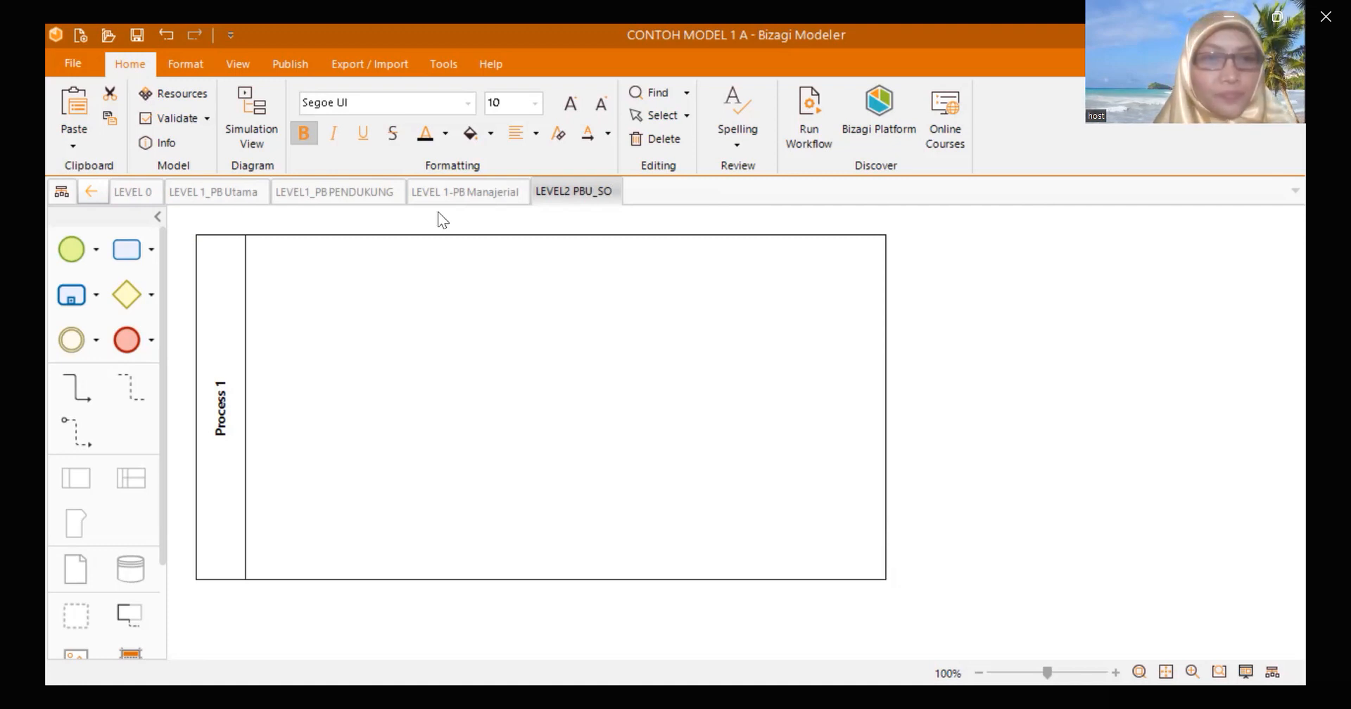
- Rename the Process 1 pool as "KONSUMEN"
double_click(229, 428)
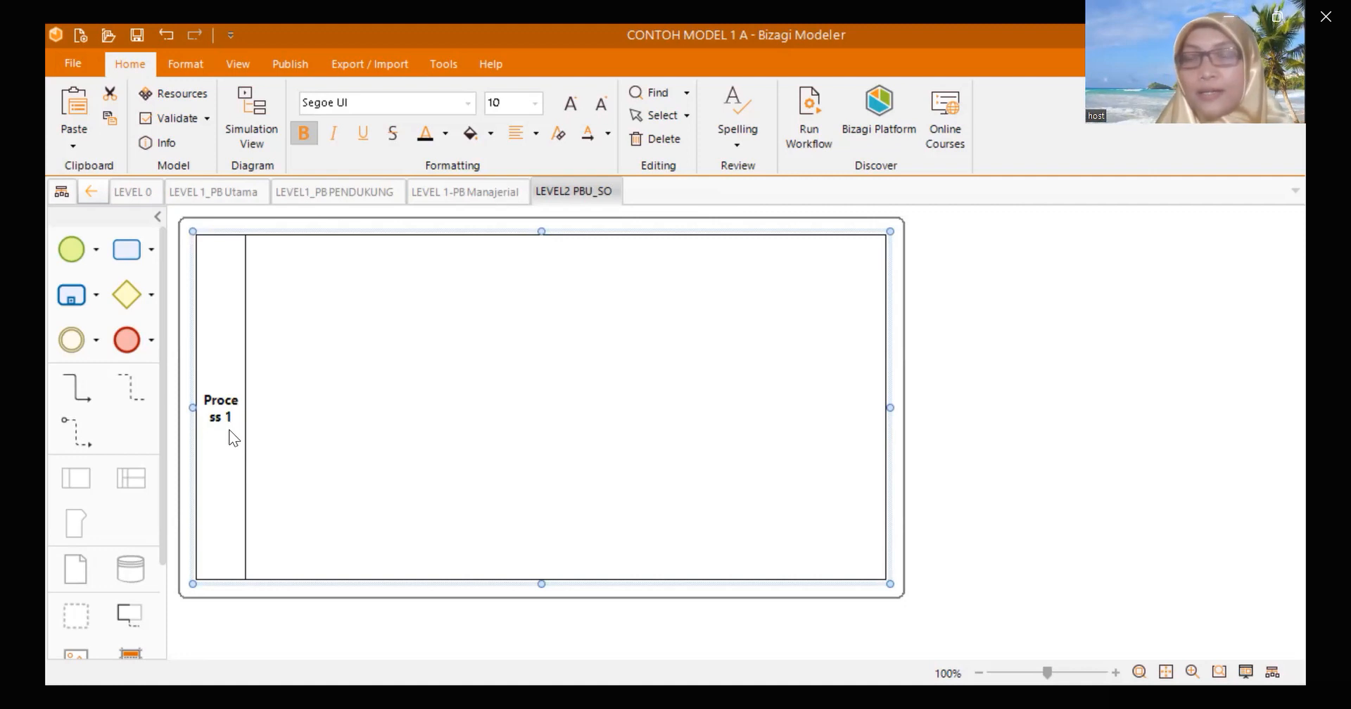
key("BackSpace")
key("BackSpace")
key("BackSpace")
key("BackSpace")
key("BackSpace")
key("BackSpace")
key("BackSpace")
key("BackSpace")
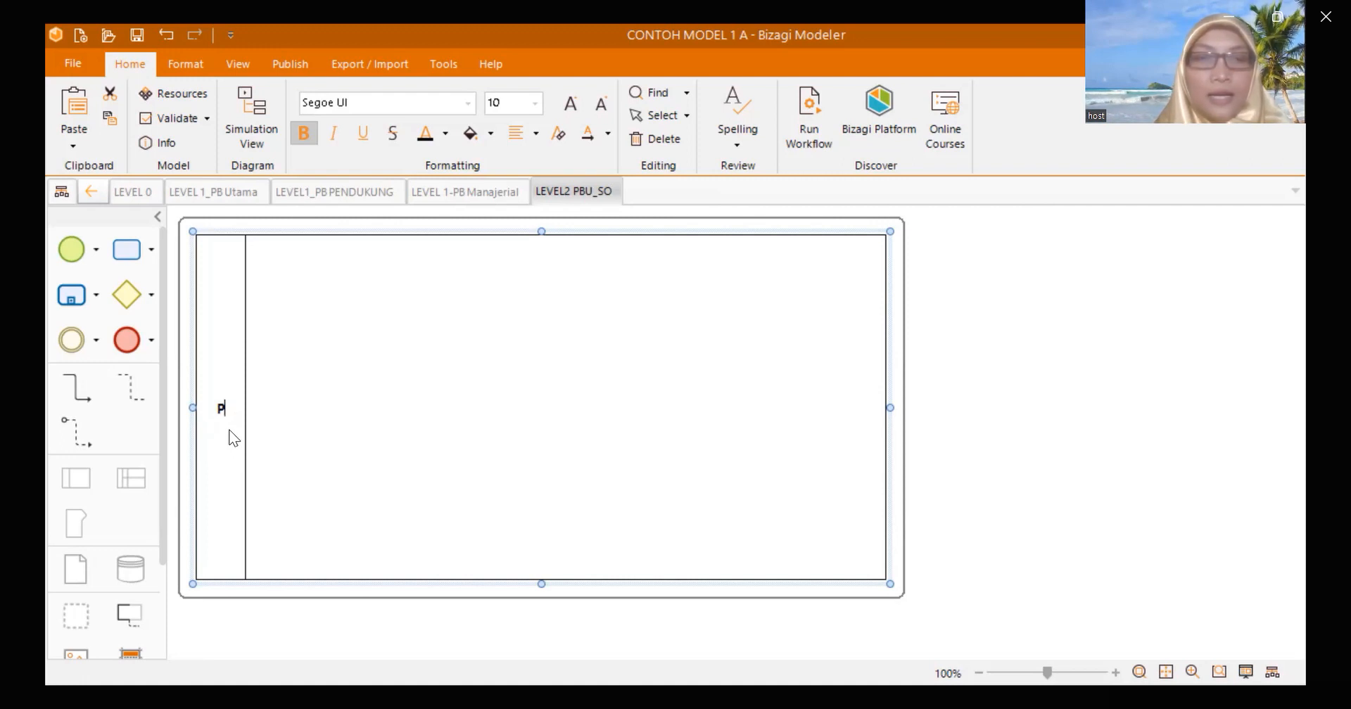
key("BackSpace")
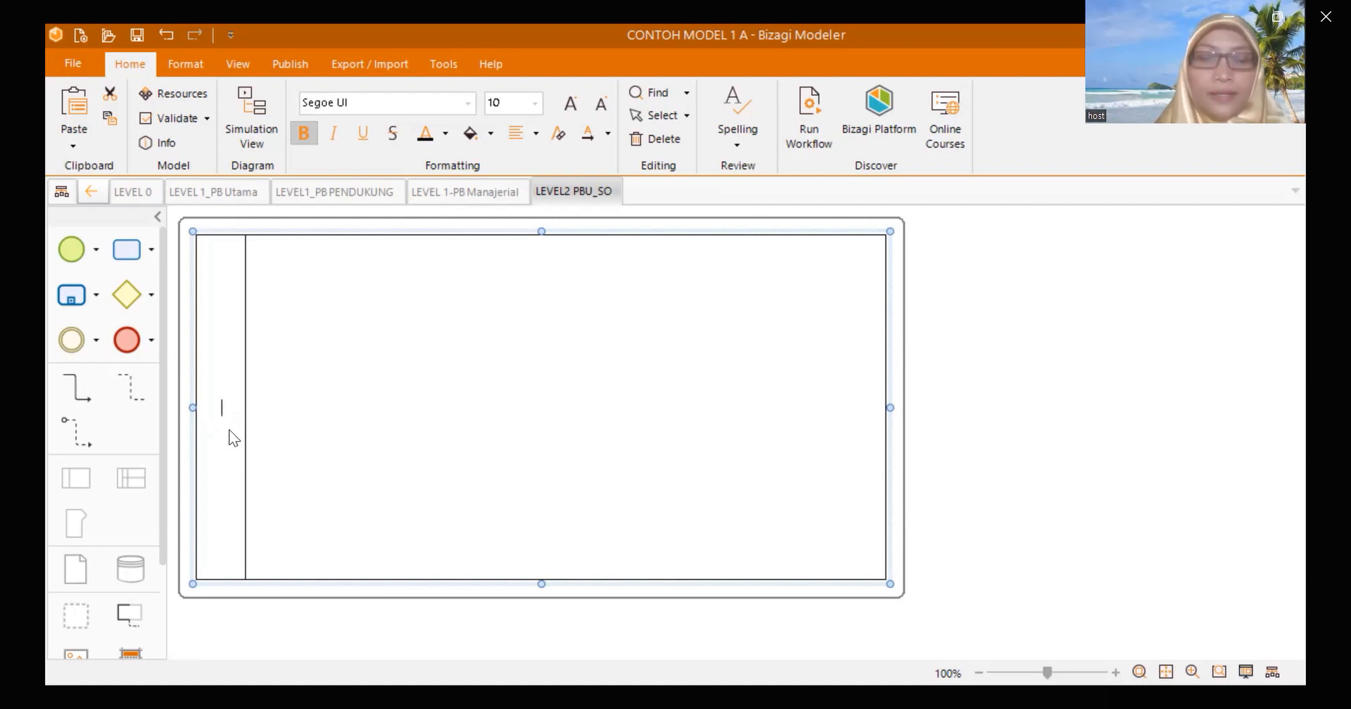
type("KON")
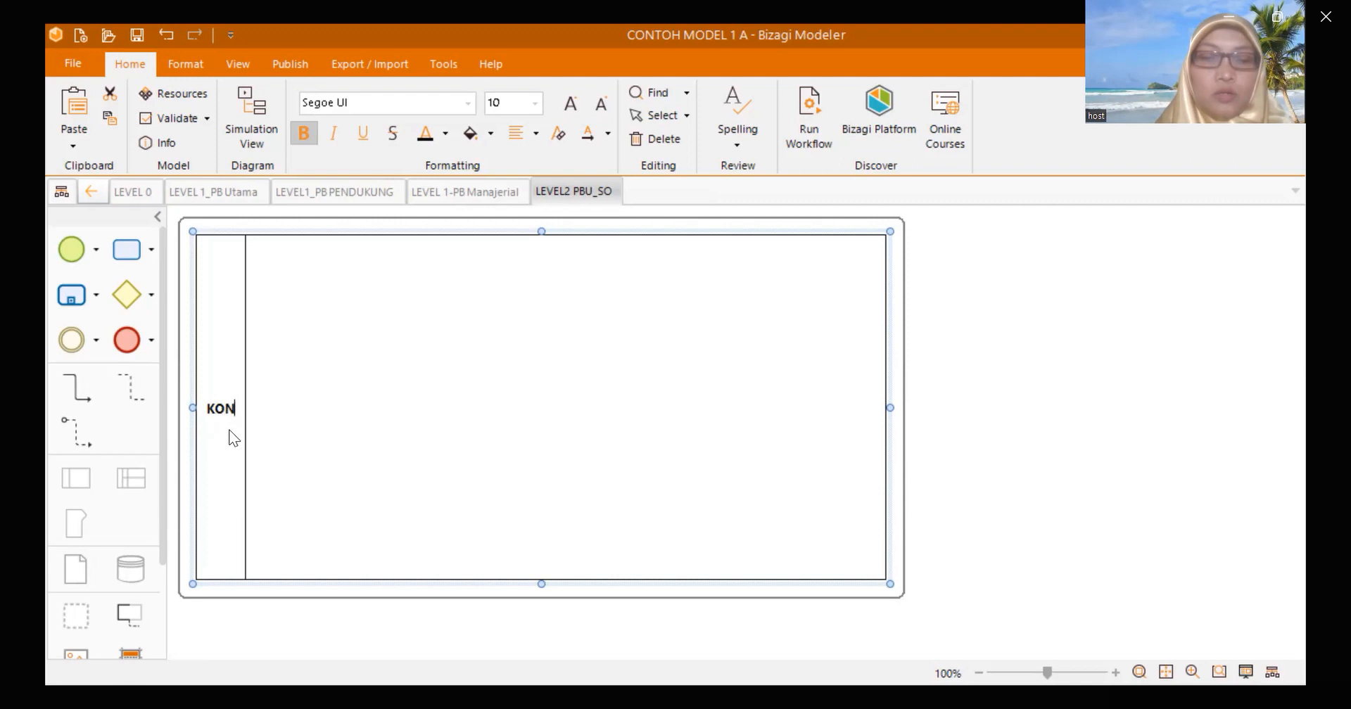
type("SUMEN")
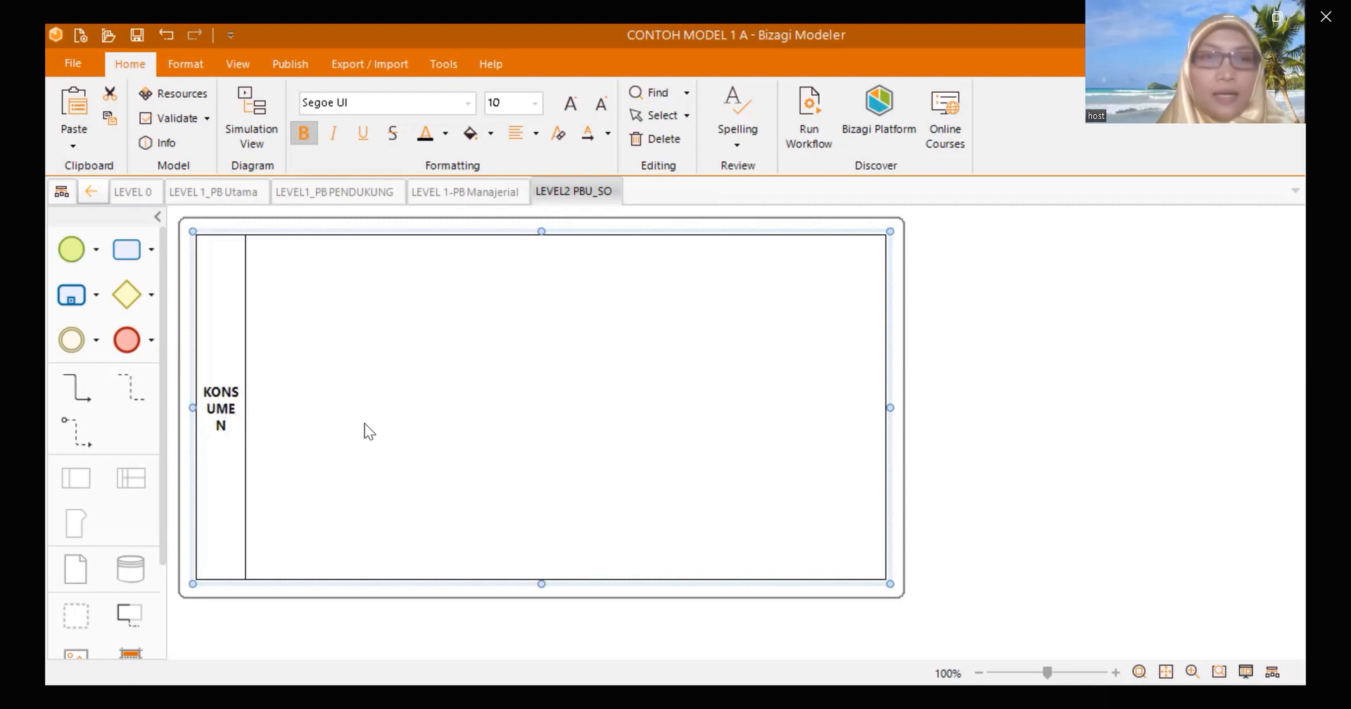
left_click(374, 429)
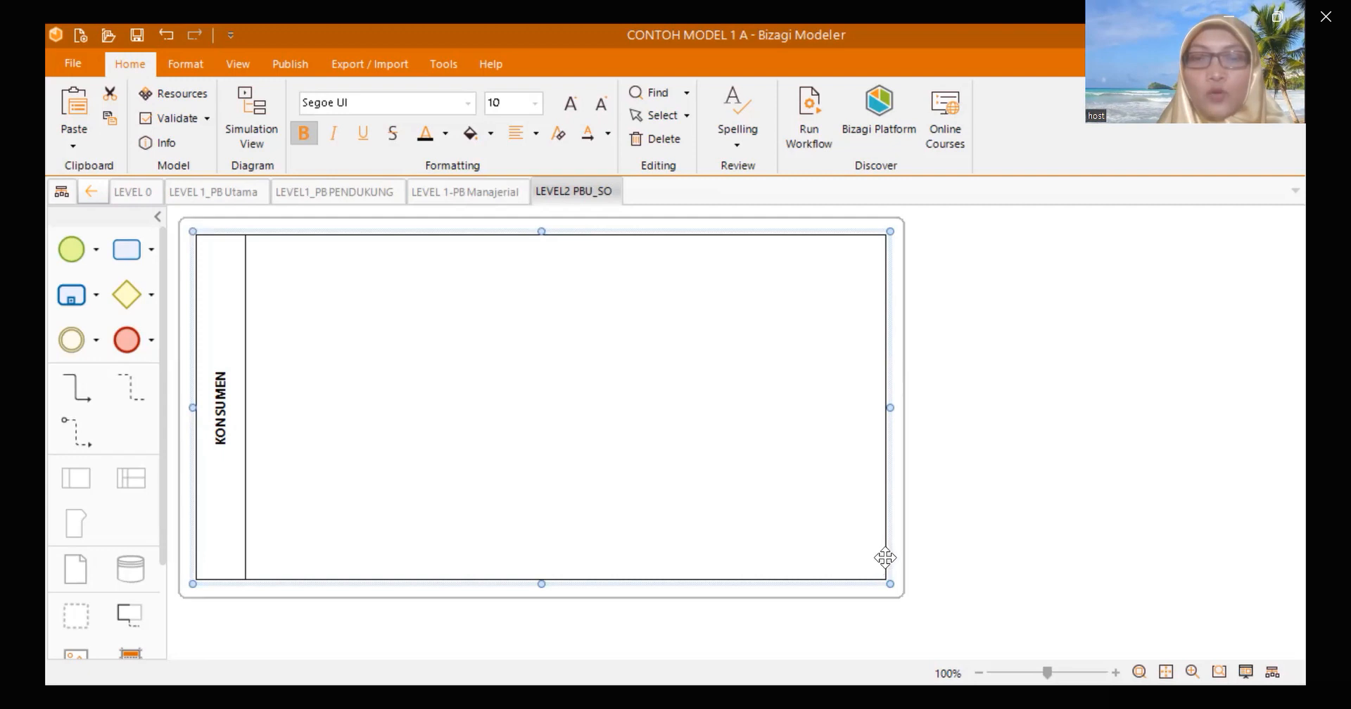
- Add a pool directly below the KONSUMEN pool and name it "BAGIAN PEMASARAN"
mouse_move(885, 557)
left_mouse_down()
mouse_move(884, 588)
mouse_move(886, 559)
left_mouse_up()
left_click_drag(68, 489, 540, 641)
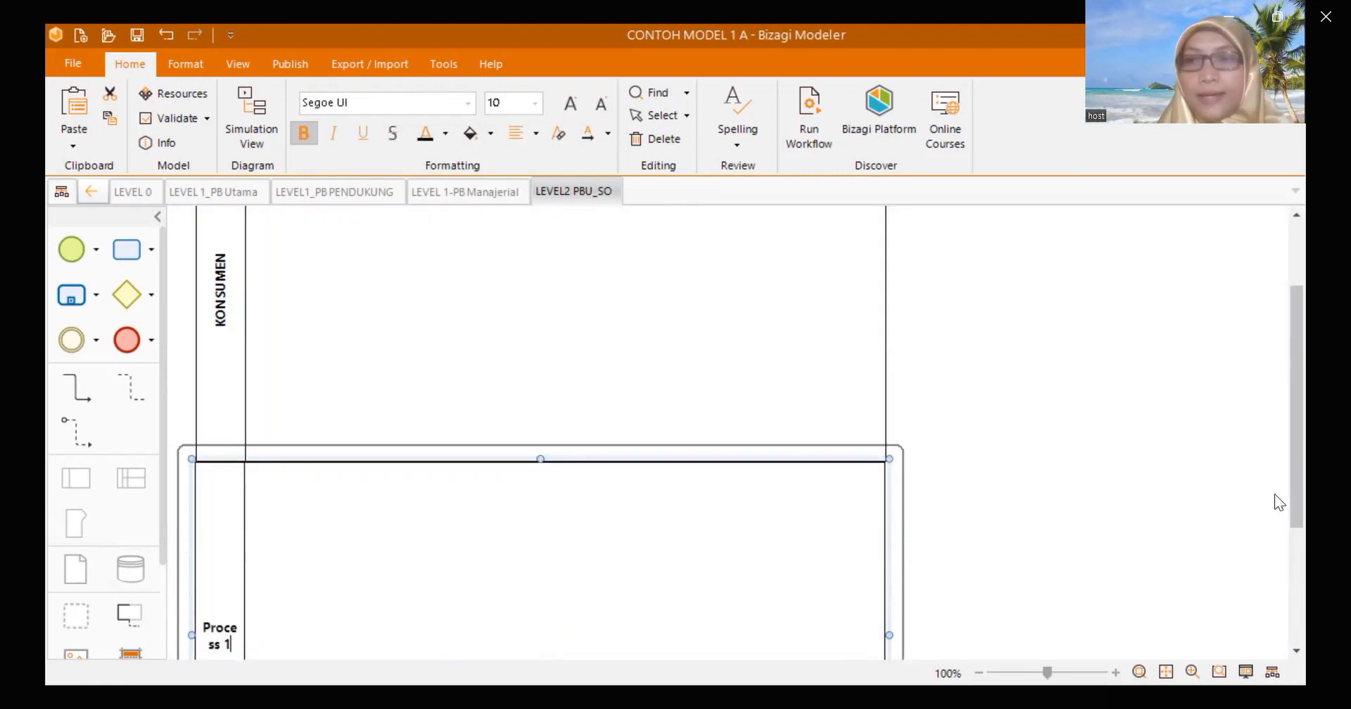
scroll(1279, 510, "down", 5)
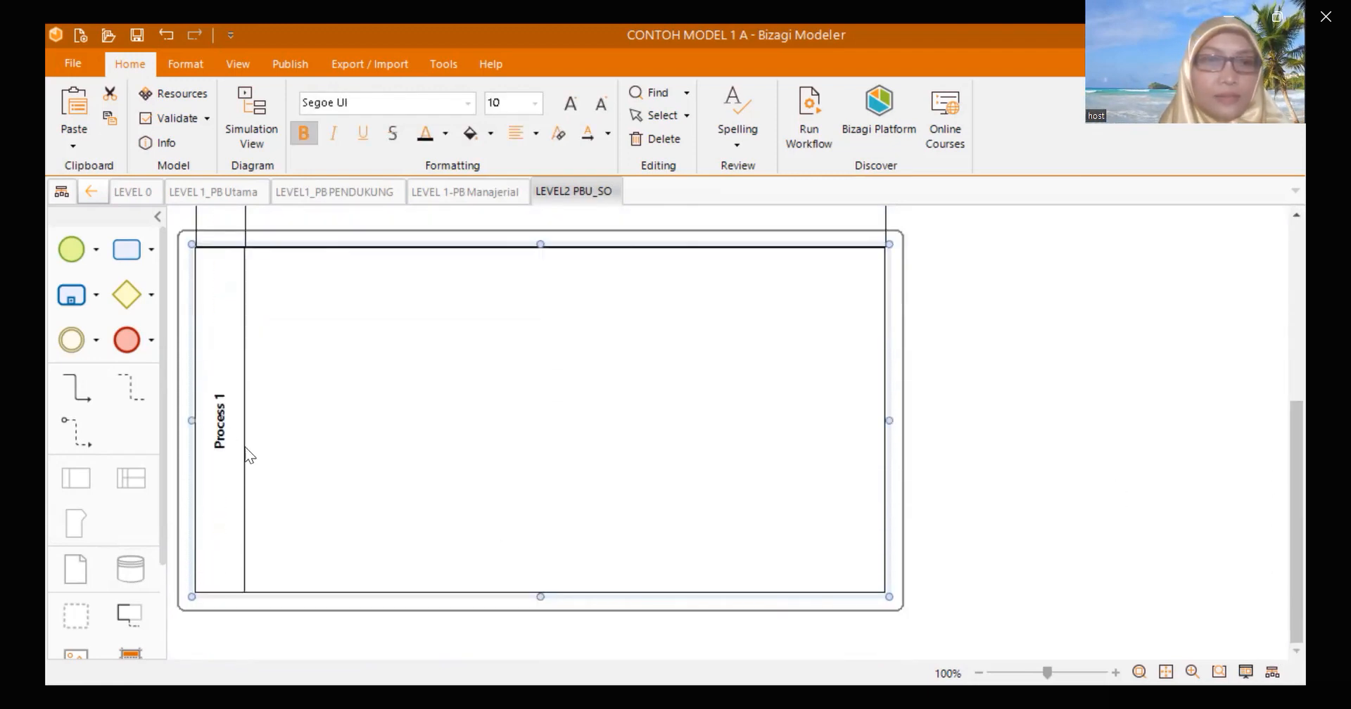
double_click(223, 438)
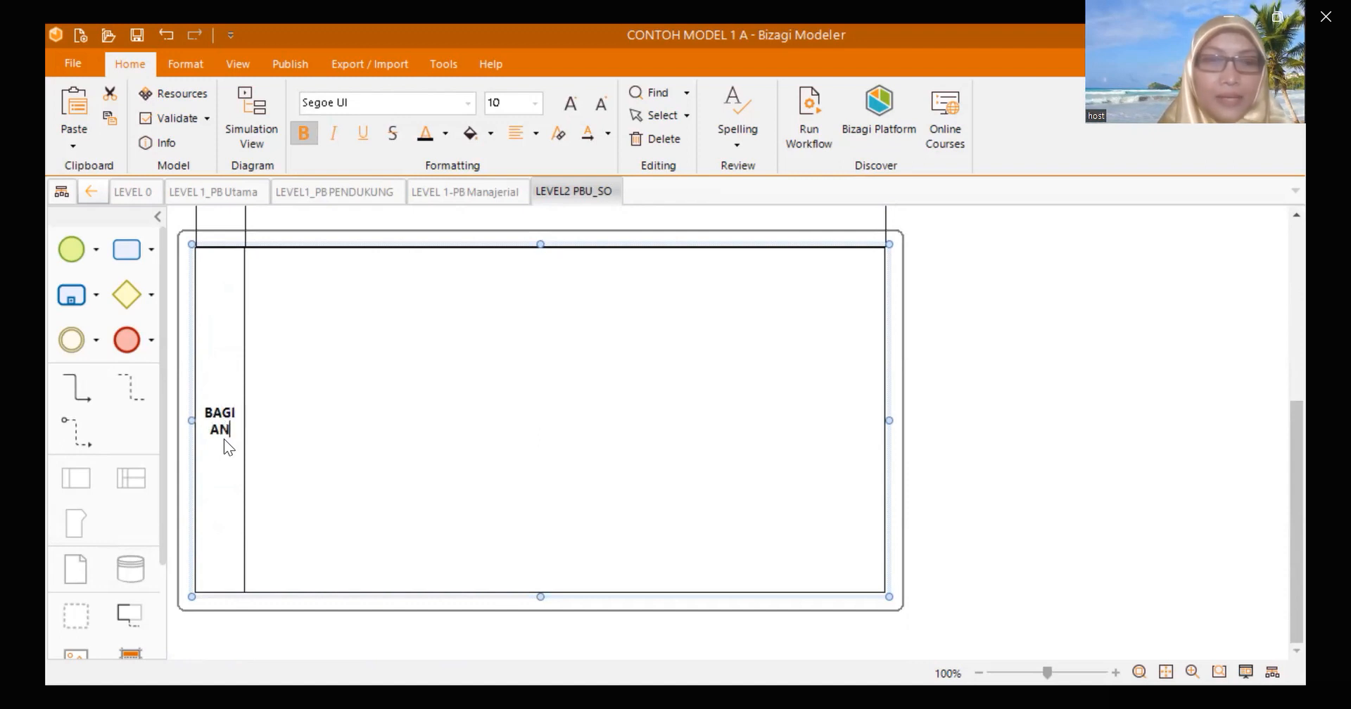
type("BAGIAN PEMASARAN")
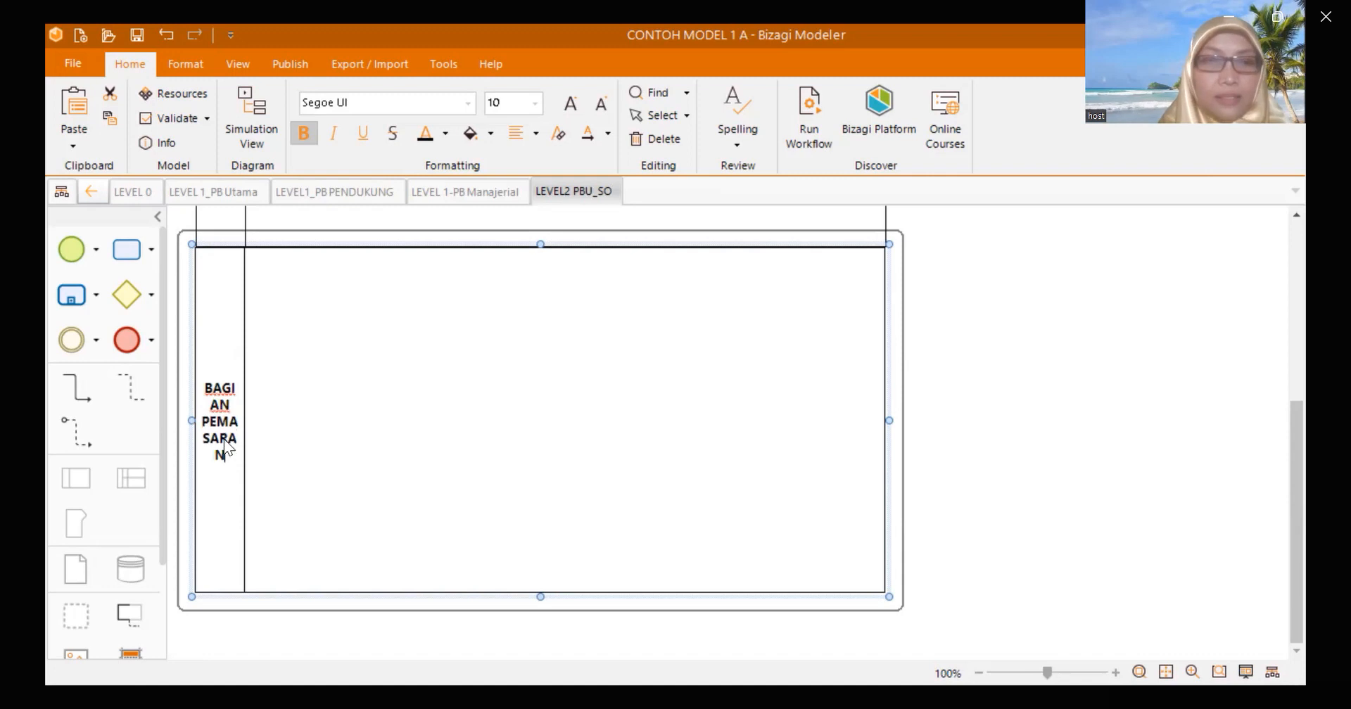
left_click(1012, 429)
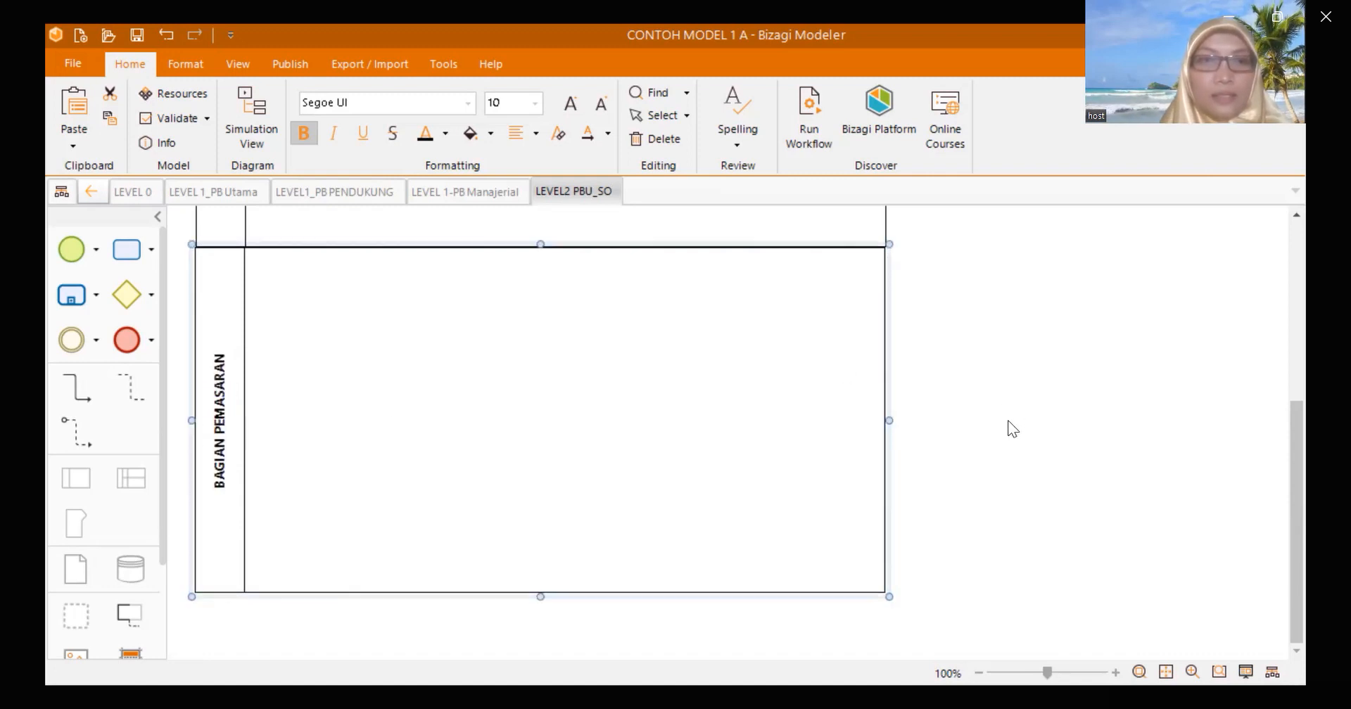
- Add a third pool directly below BAGIAN PEMASARAN and name it "BAGIAN DESIGN"
left_click_drag(1274, 487, 1273, 543)
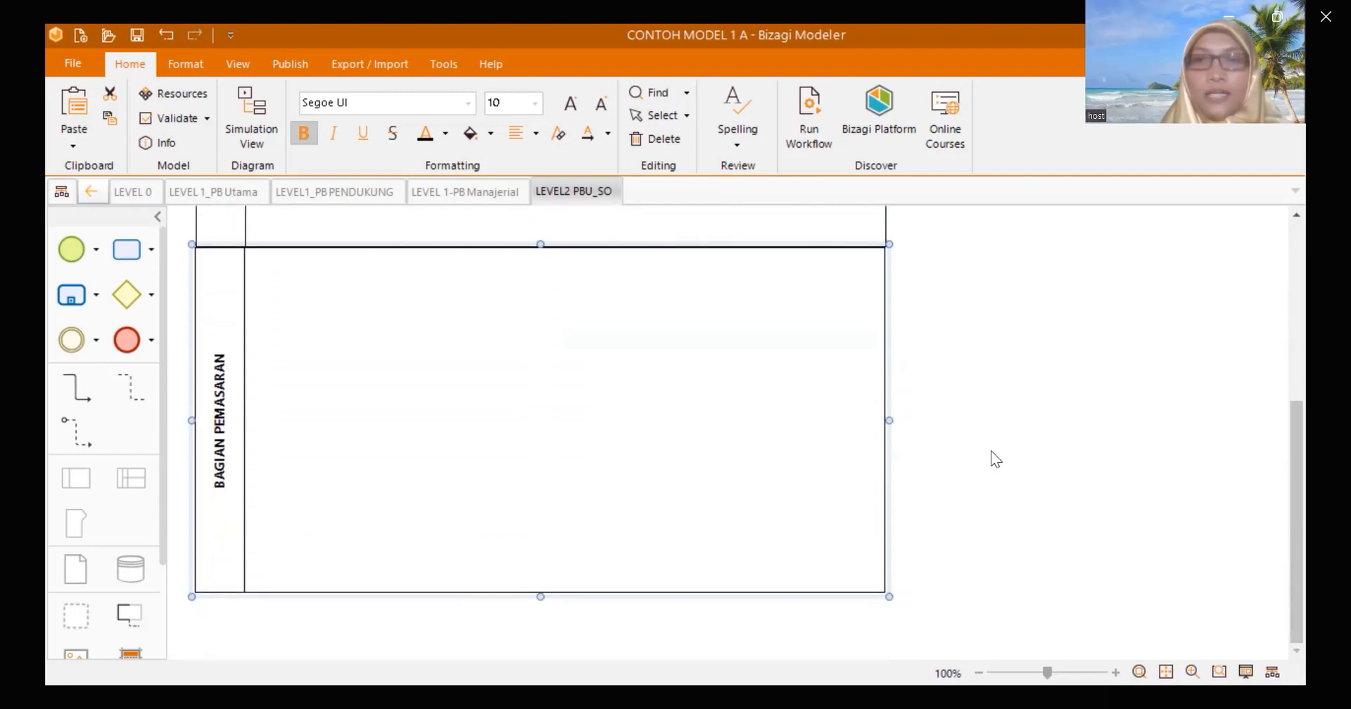
left_click_drag(78, 484, 538, 610)
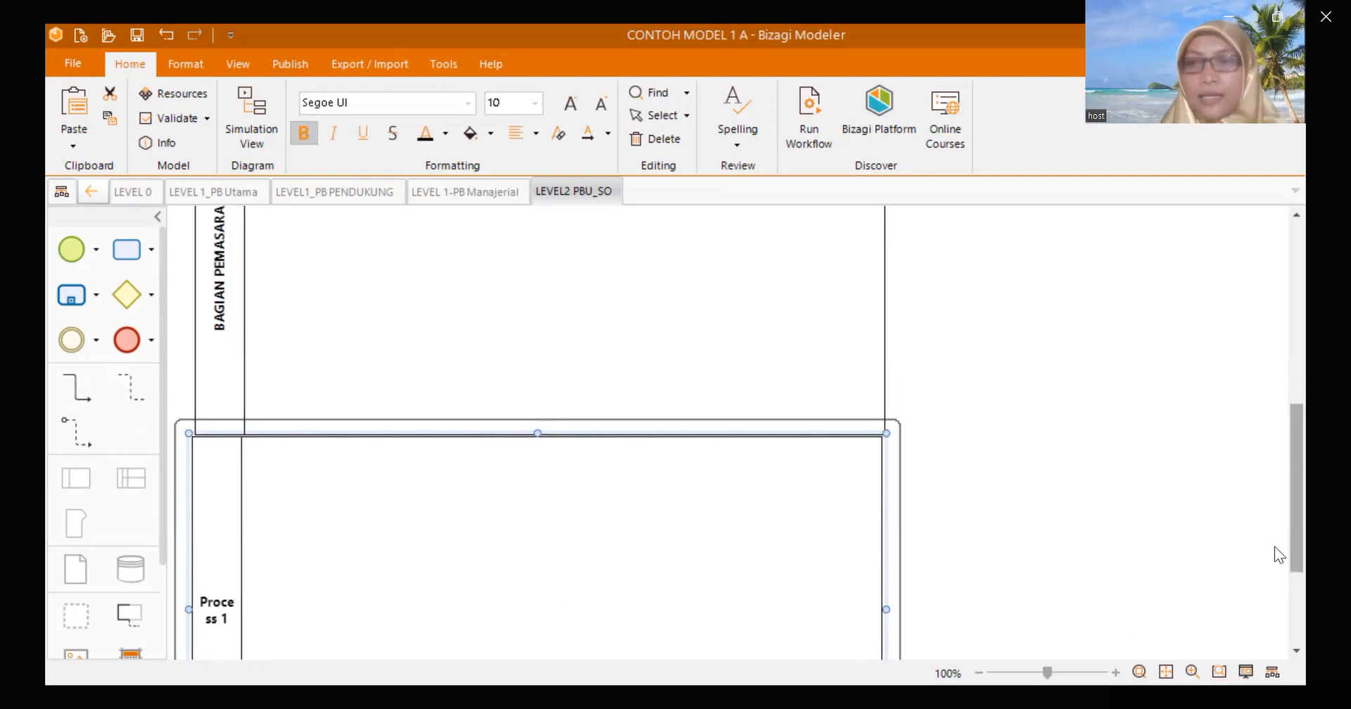
scroll(1277, 563, "down", 3)
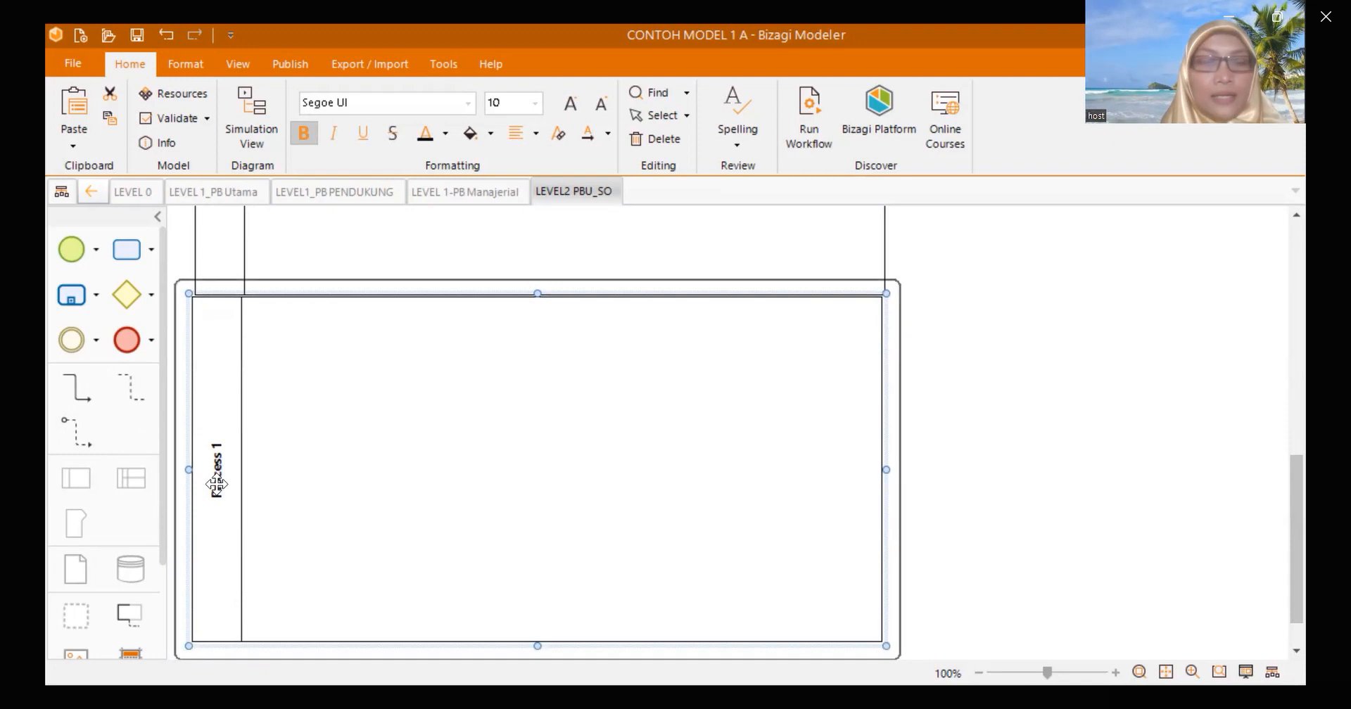
double_click(217, 484)
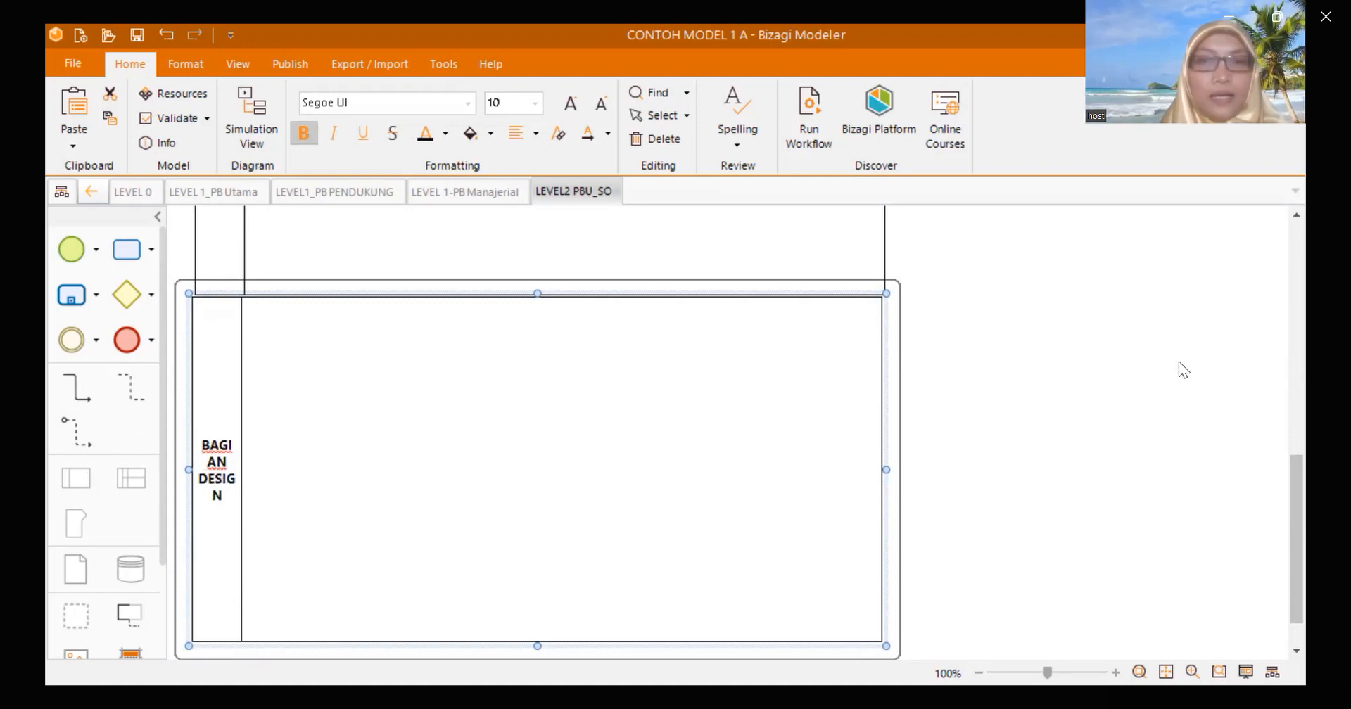
left_click(1071, 400)
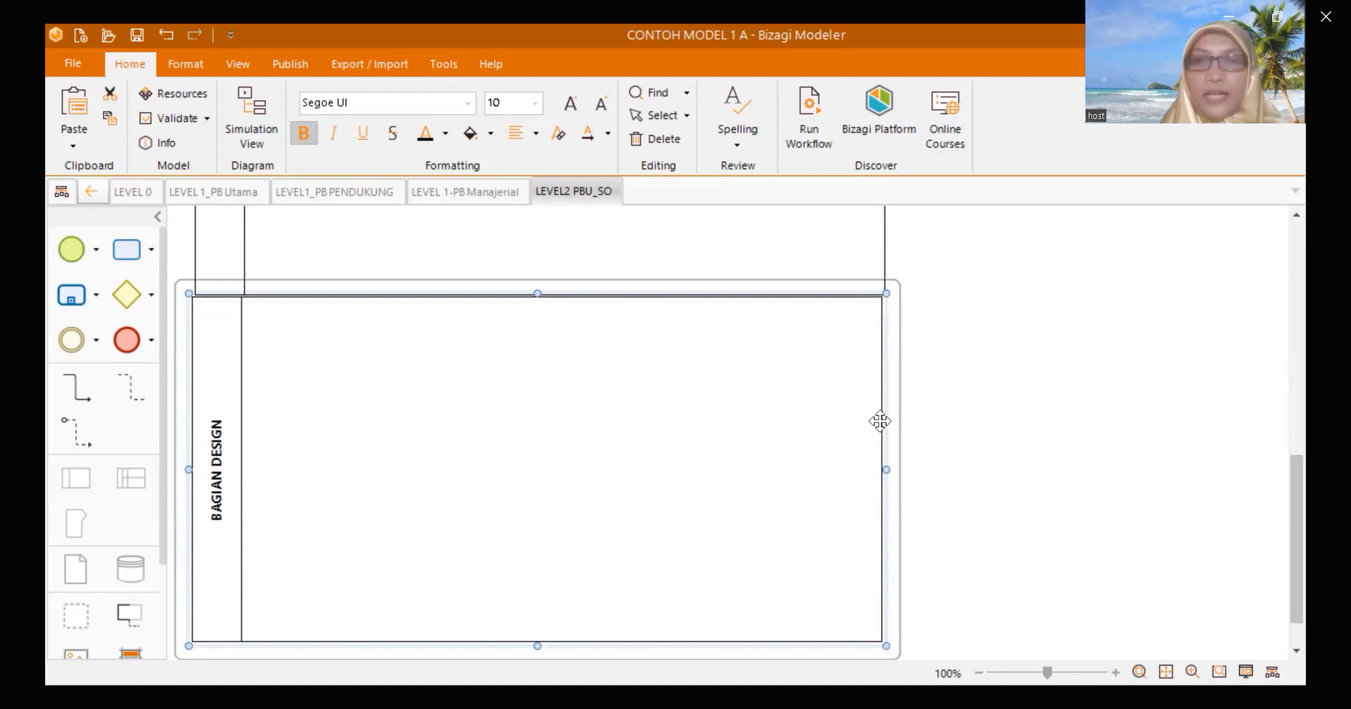
- Add a fourth pool directly below BAGIAN DESIGN and name it "KASIR"
scroll(1274, 581, "down", 1)
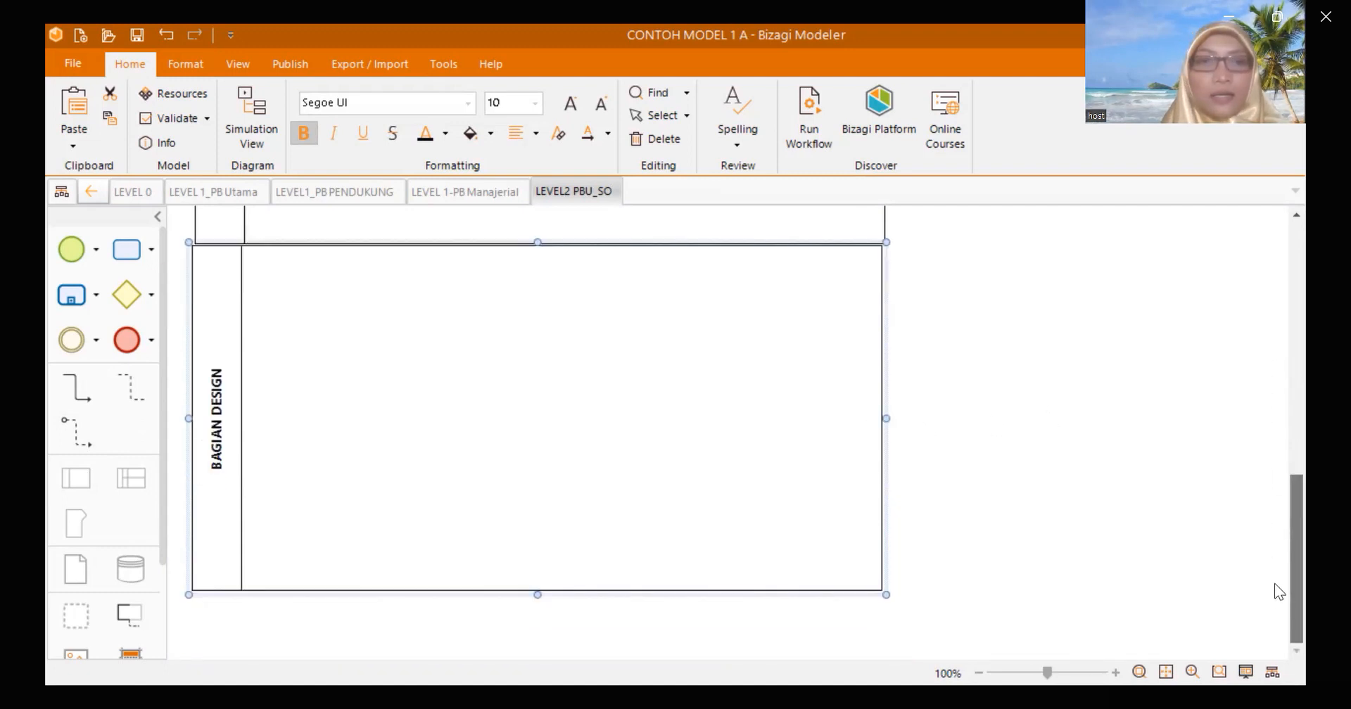
left_click_drag(72, 483, 534, 445)
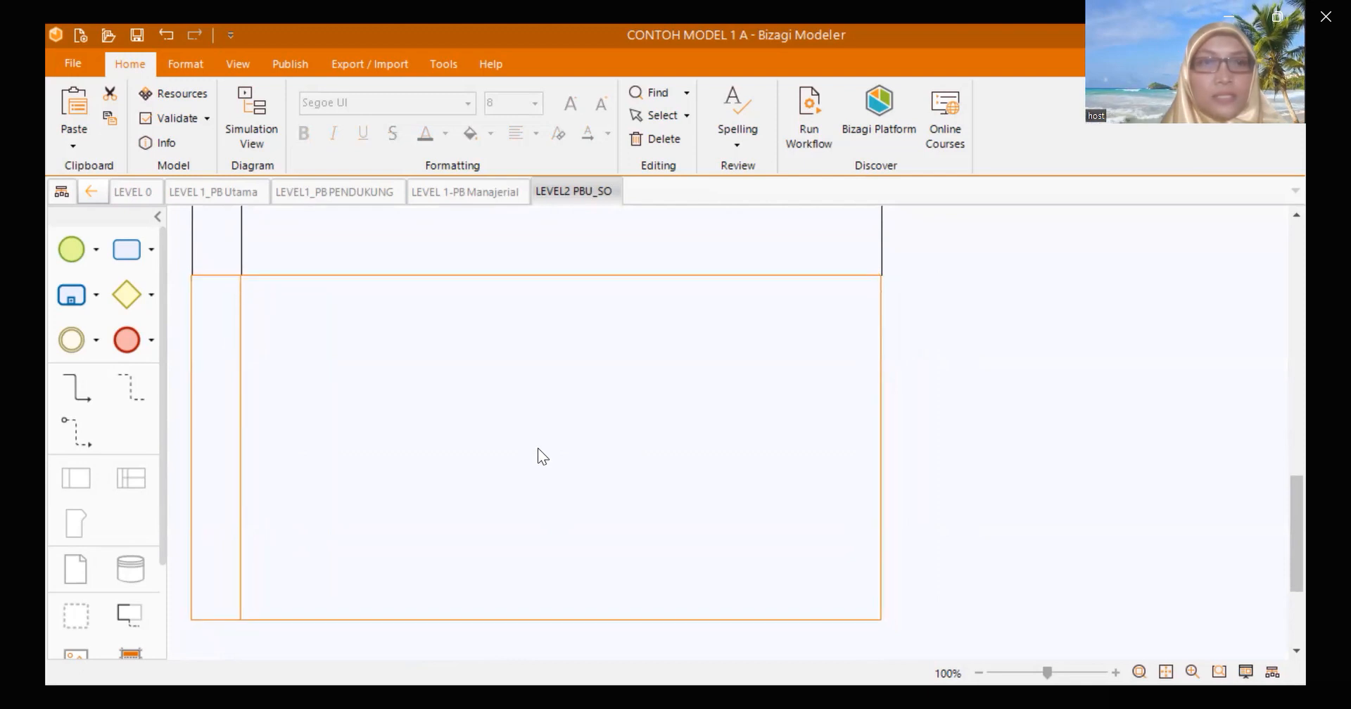
key("BackSpace")
key("BackSpace")
key("BackSpace")
key("BackSpace")
key("BackSpace")
key("BackSpace")
key("BackSpace")
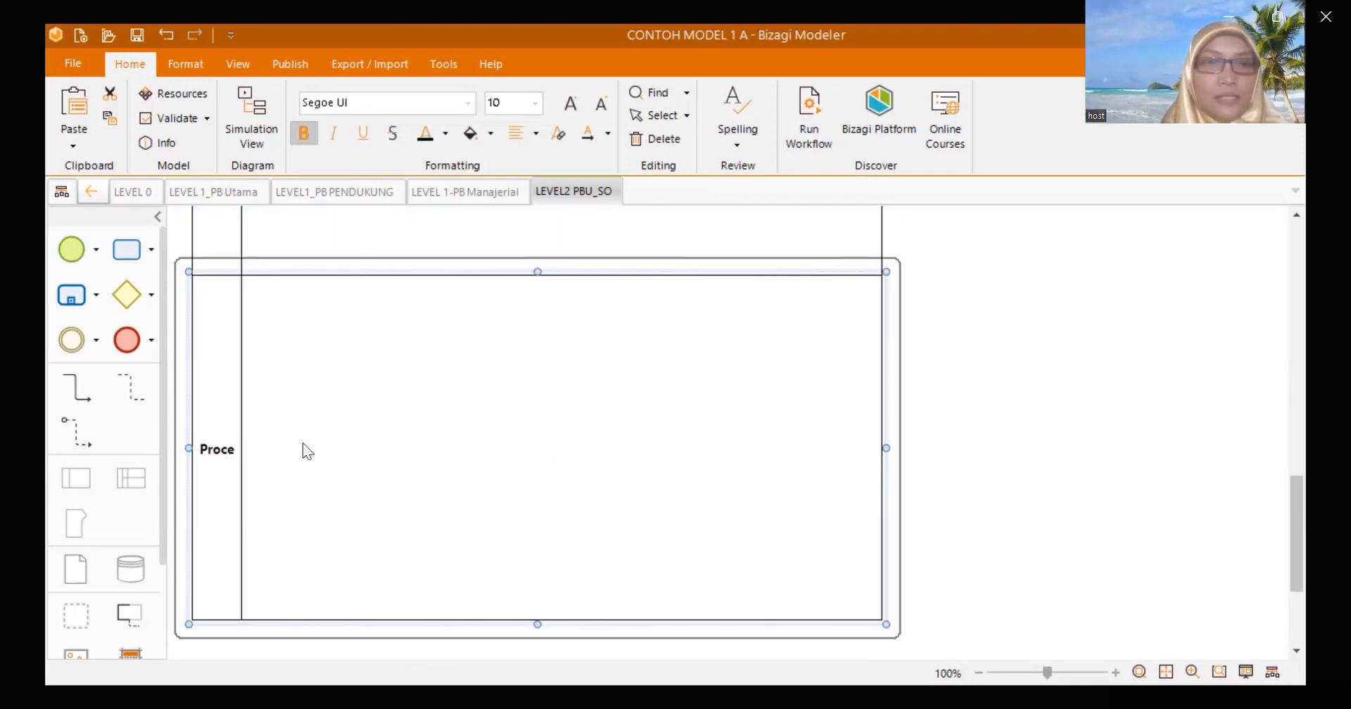
type("KASIR")
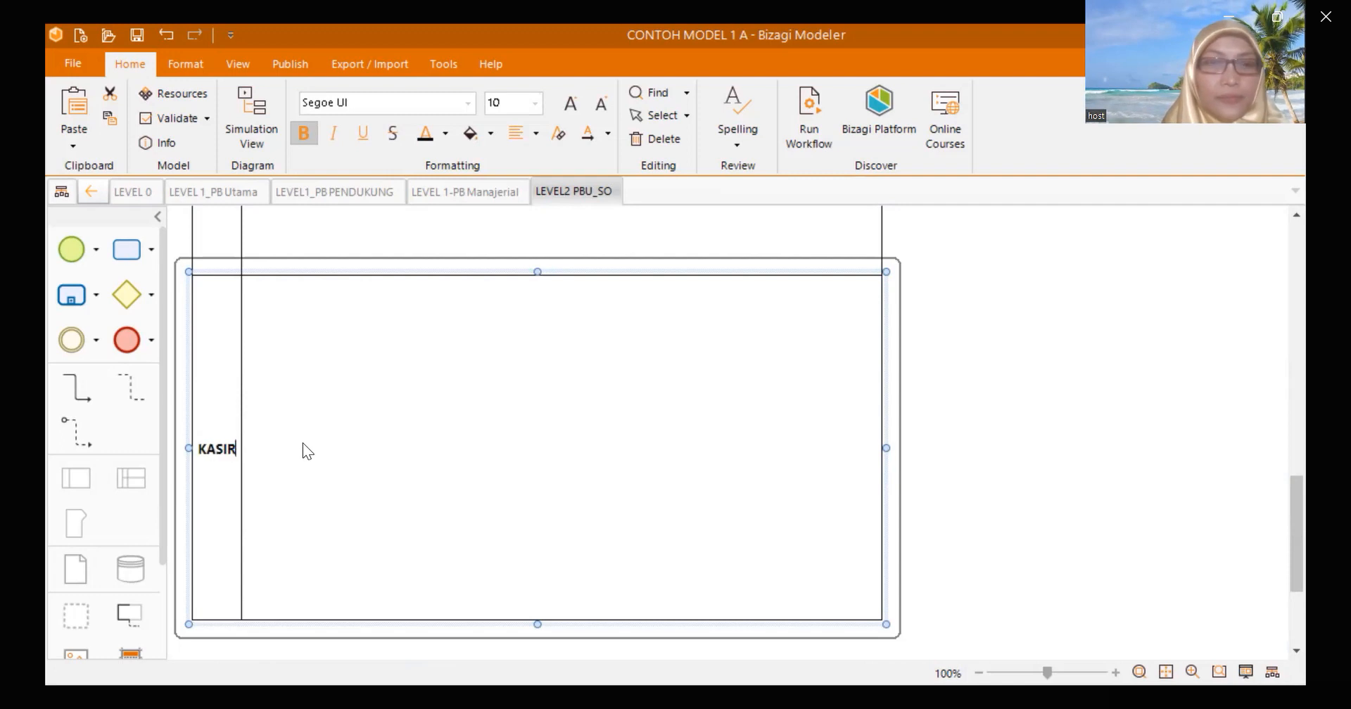
key("Return")
left_click(995, 371)
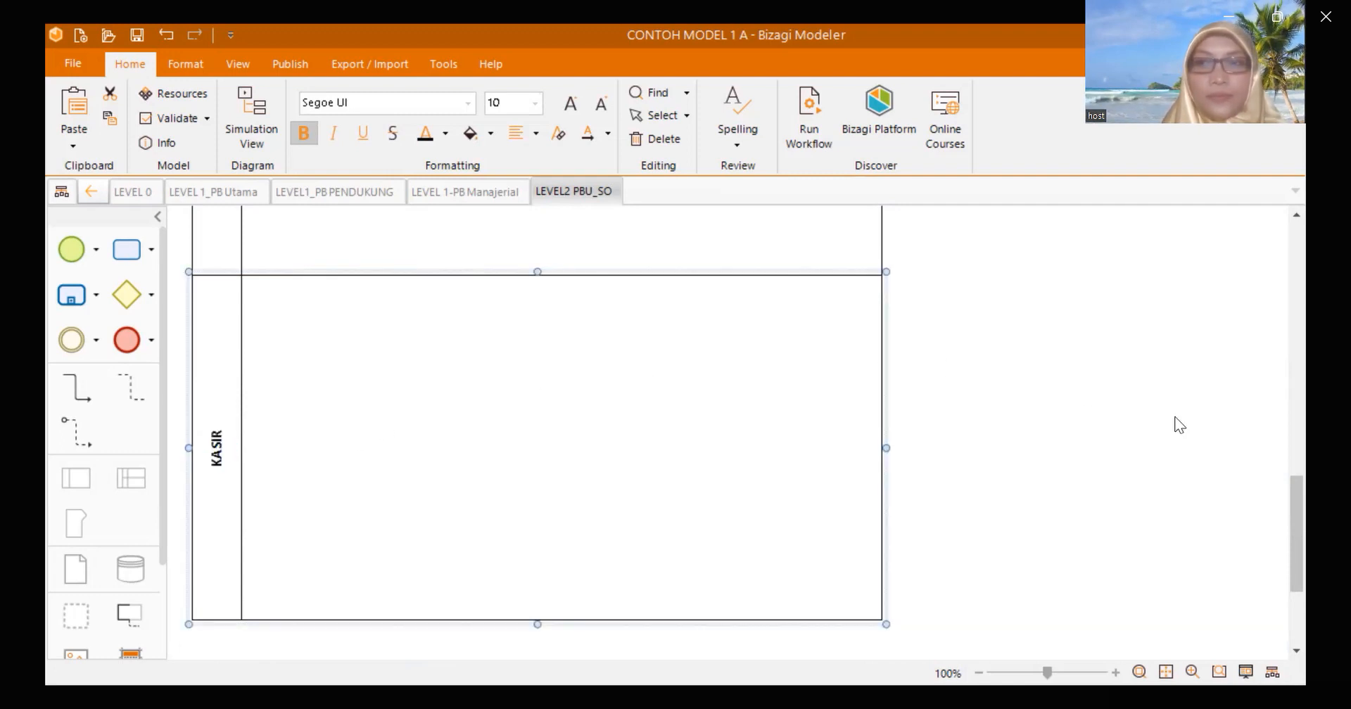
- Move the BAGIAN PEMASARAN pool slightly down to leave a gap below the KONSUMEN pool
left_click_drag(1274, 513, 1280, 213)
mouse_move(1274, 260)
left_mouse_down()
mouse_move(1274, 299)
mouse_move(1274, 261)
left_mouse_up()
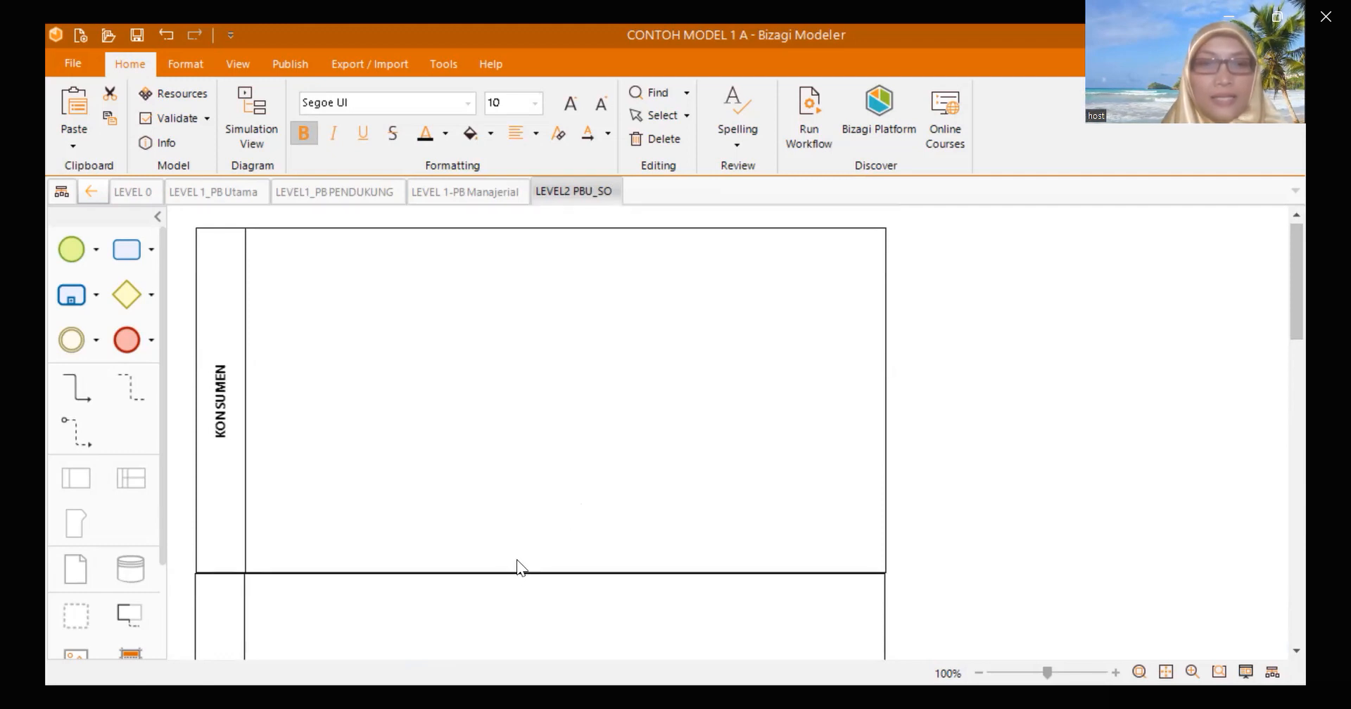
left_click(525, 536)
left_click(523, 624)
left_click_drag(523, 625, 542, 497)
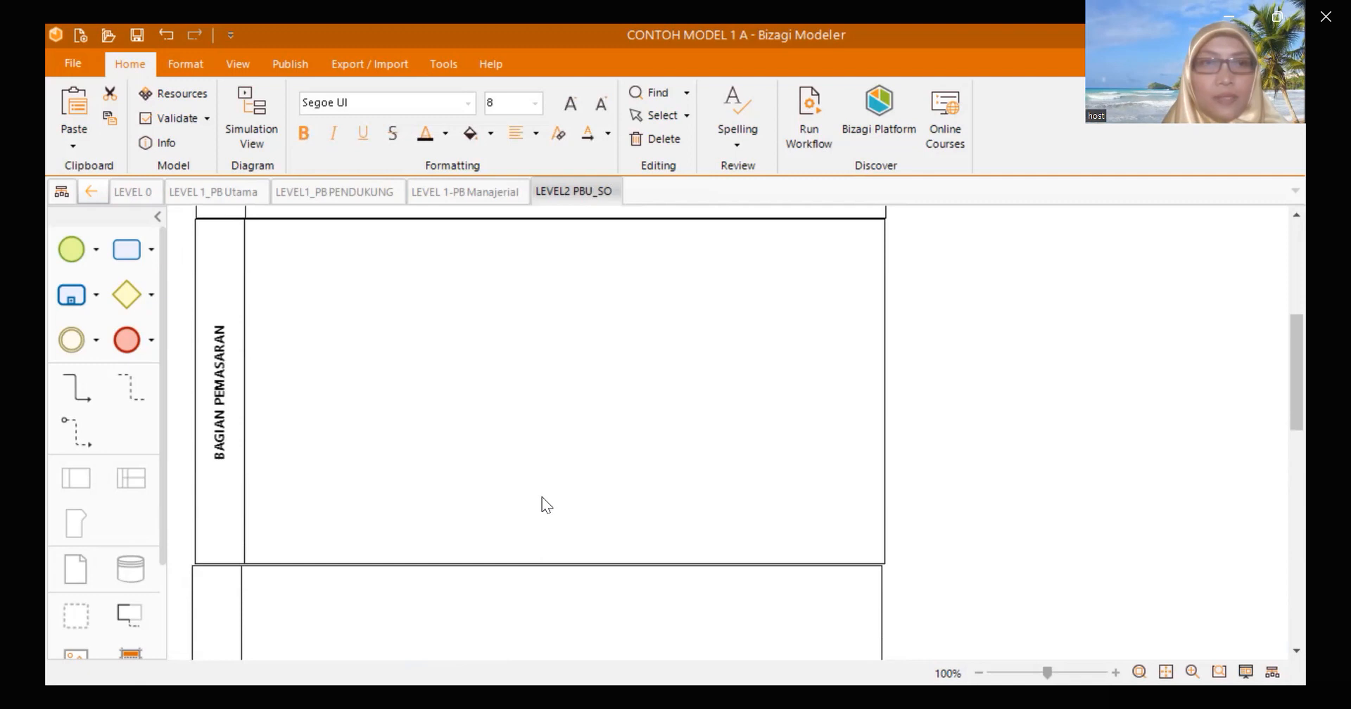
left_click_drag(666, 323, 623, 368)
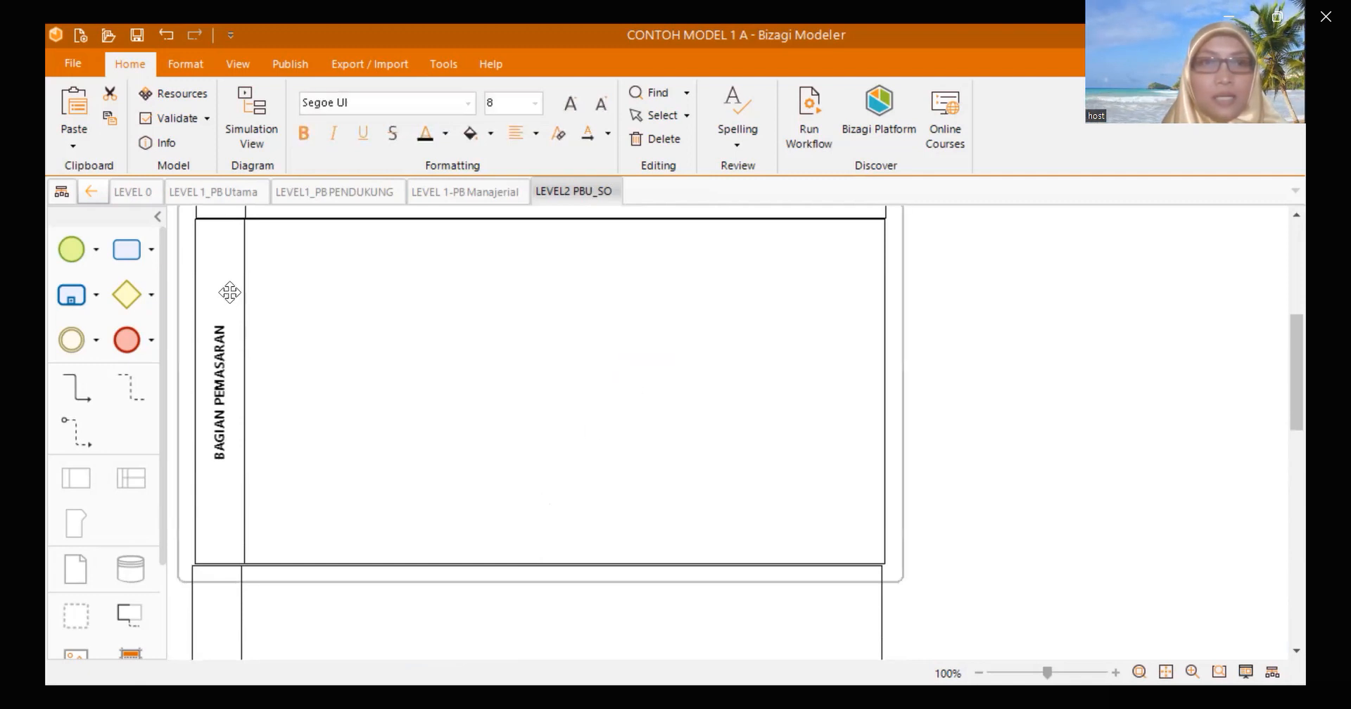
left_click_drag(252, 318, 235, 324)
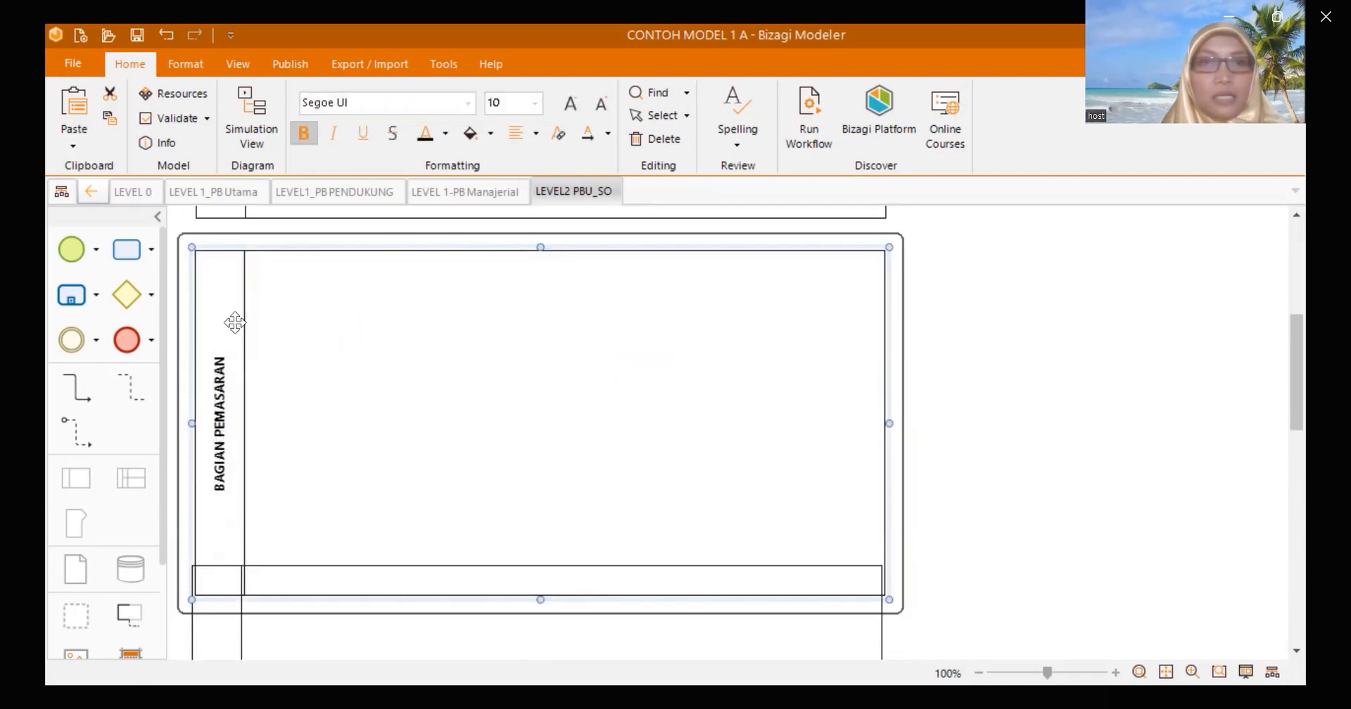
- Review the stacked pools from KONSUMEN down to KASIR to check their spacing and alignment
left_click(1122, 397)
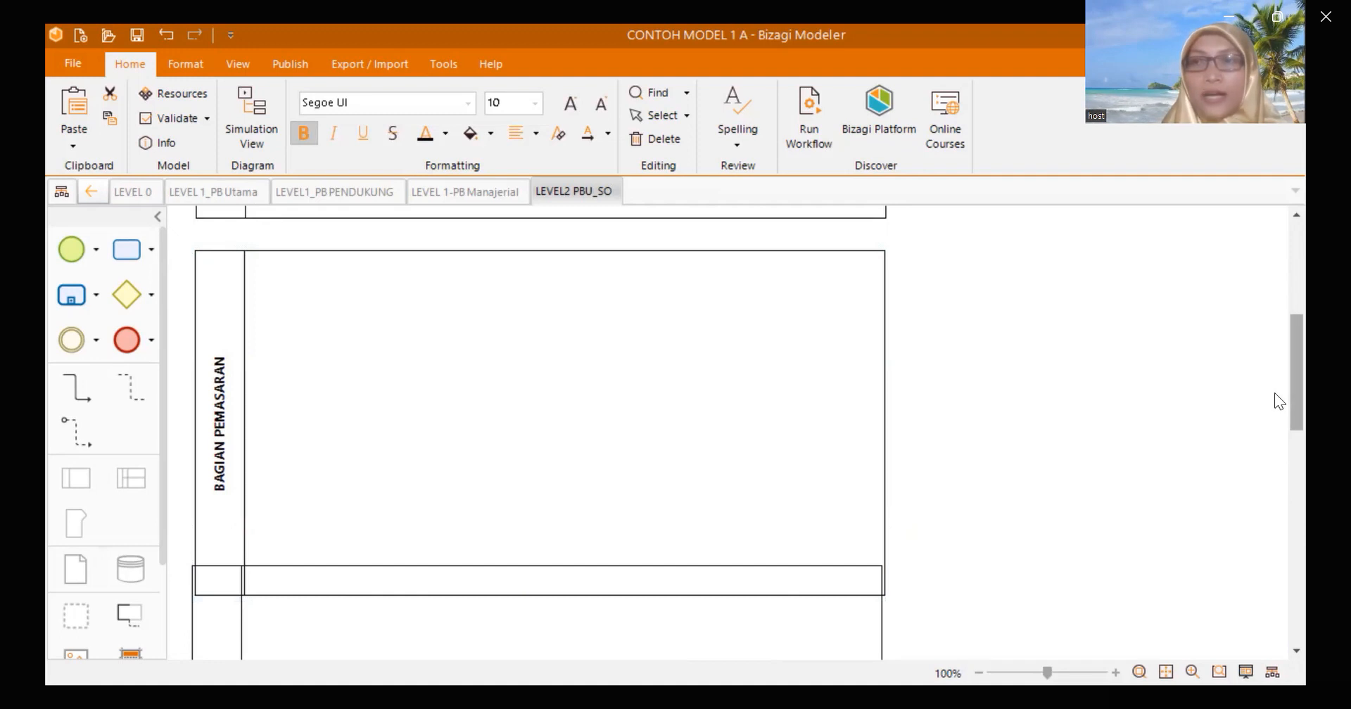
scroll(1274, 322, "up", 3)
scroll(1280, 329, "up", 2)
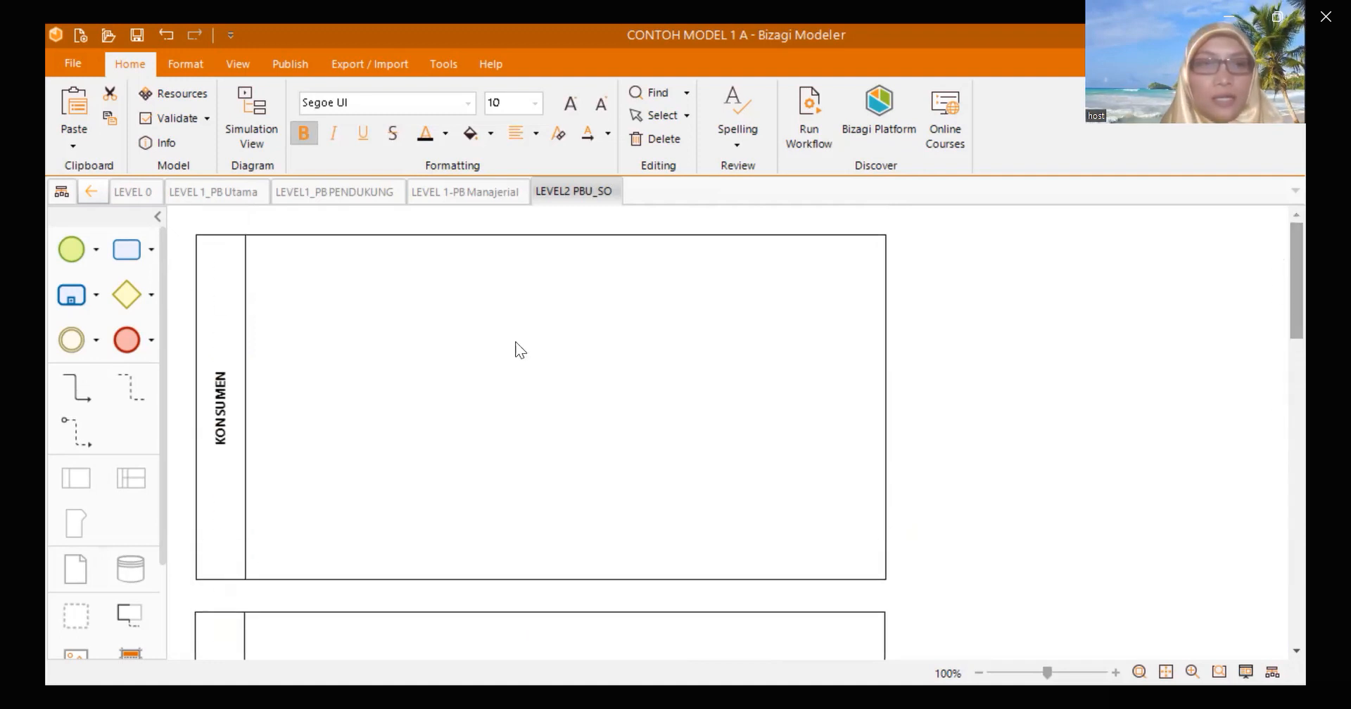
left_click(478, 348)
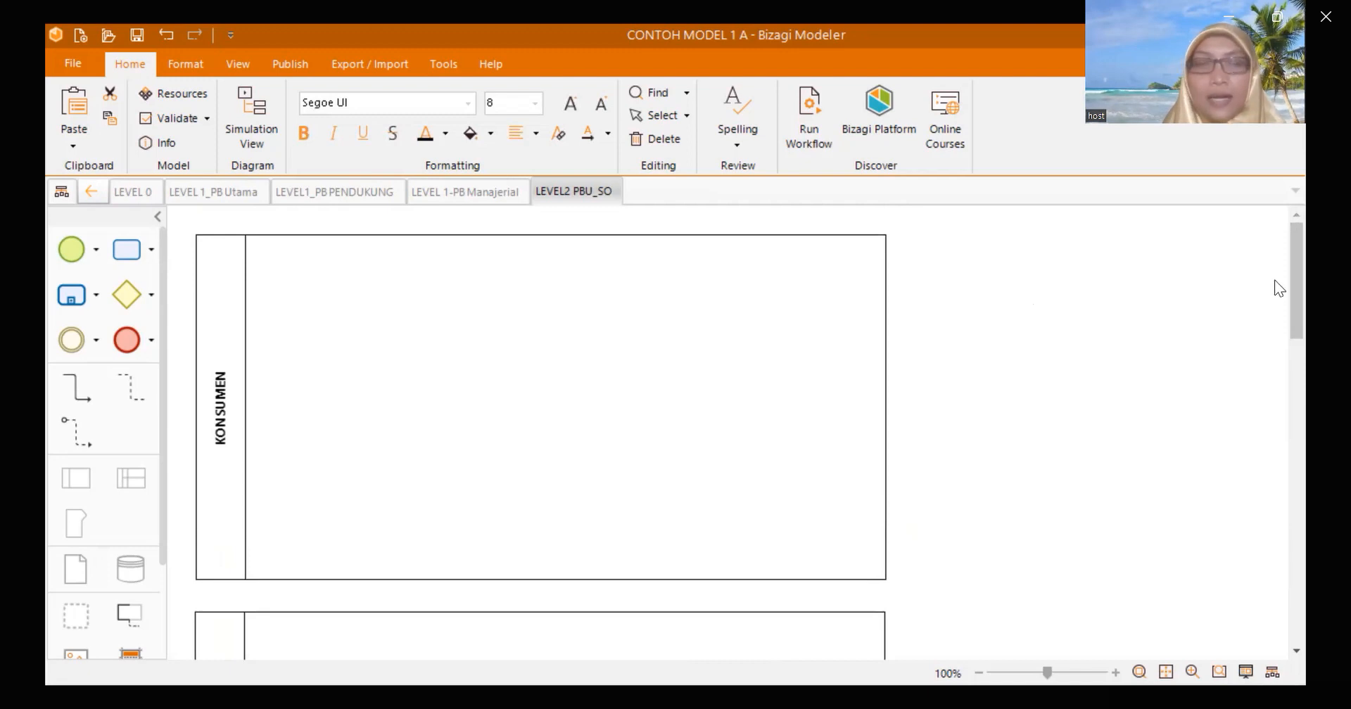
left_click_drag(1274, 288, 1274, 432)
left_click_drag(584, 491, 616, 550)
left_click_drag(226, 429, 247, 459)
left_click_drag(1296, 440, 1275, 544)
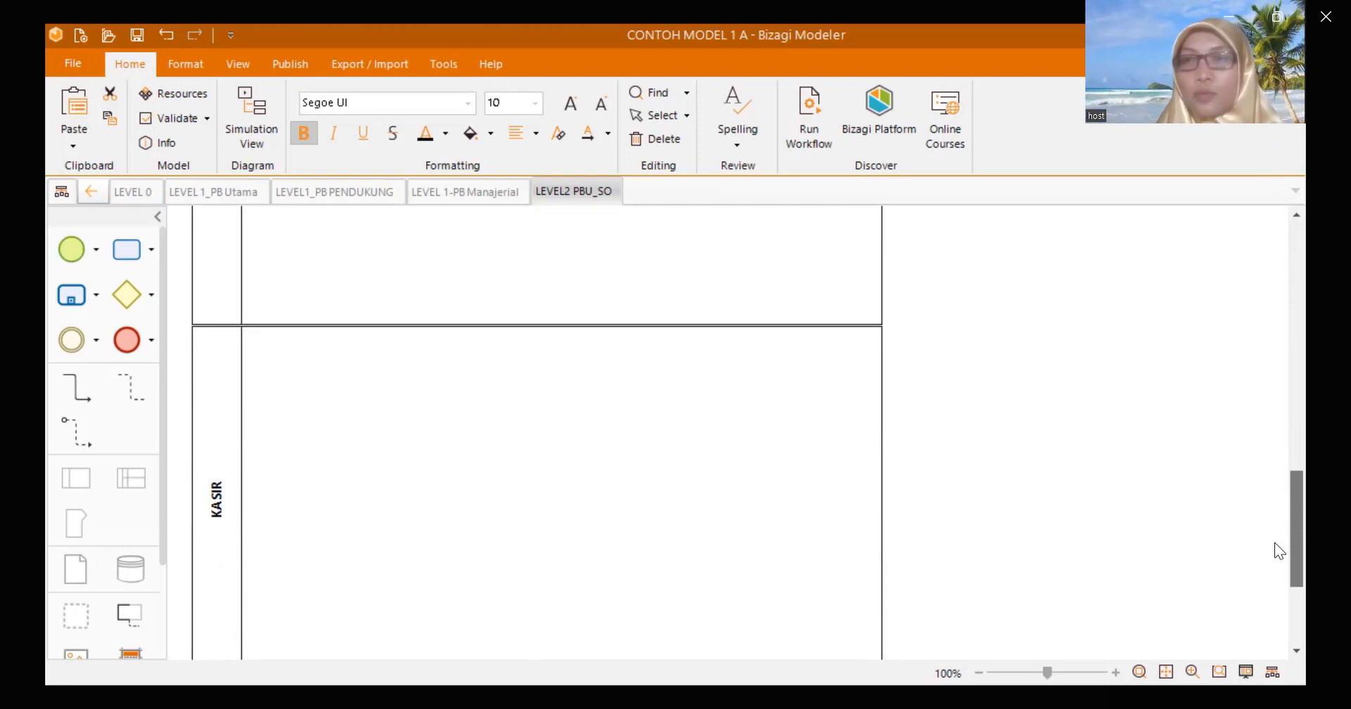
left_click_drag(1274, 543, 1274, 444)
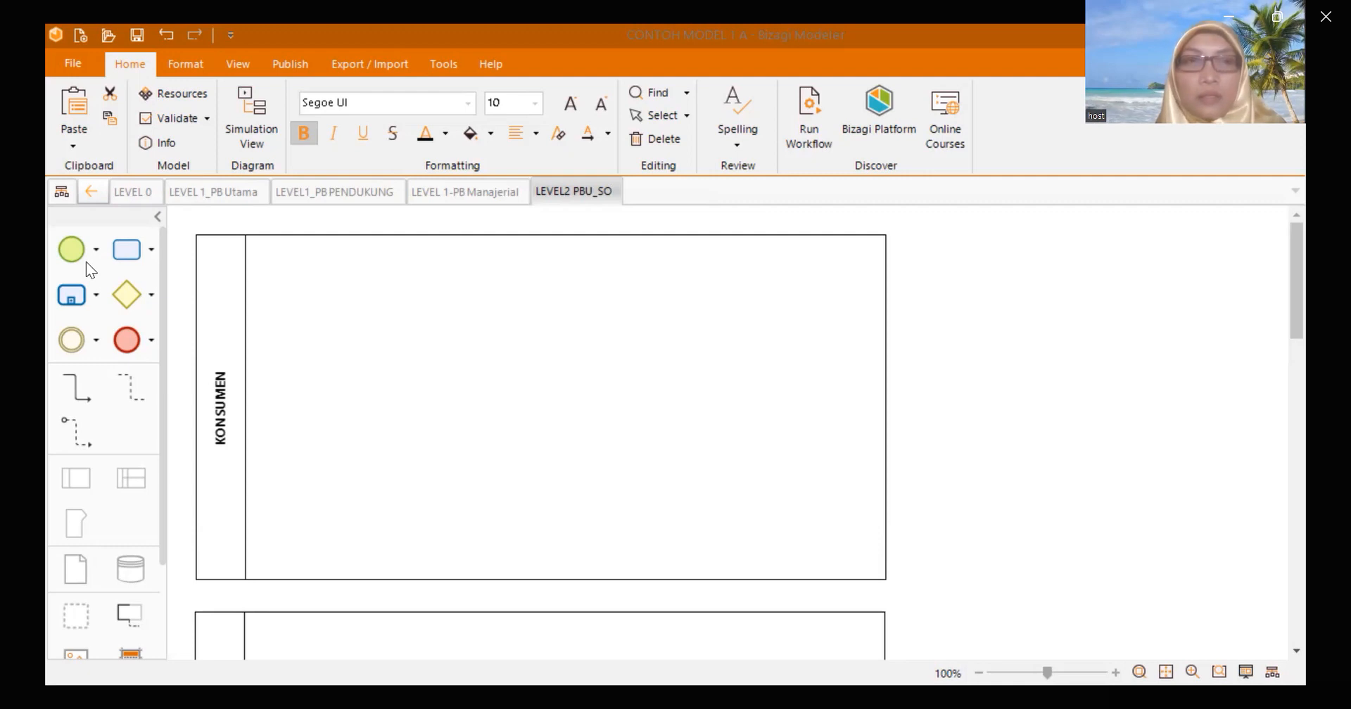
- Place an unlabelled start event in the KONSUMEN pool and add a task named "memesan barang" beside it
left_click_drag(71, 249, 286, 386)
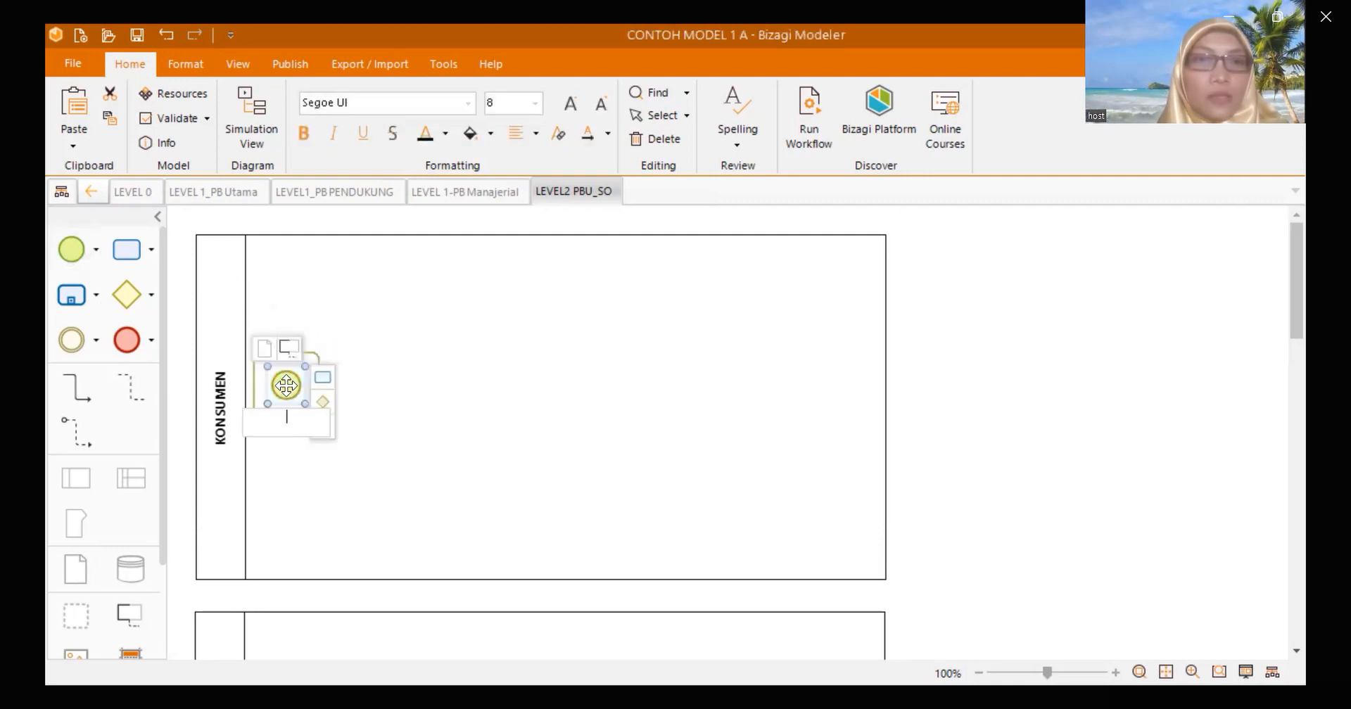
left_click(370, 578)
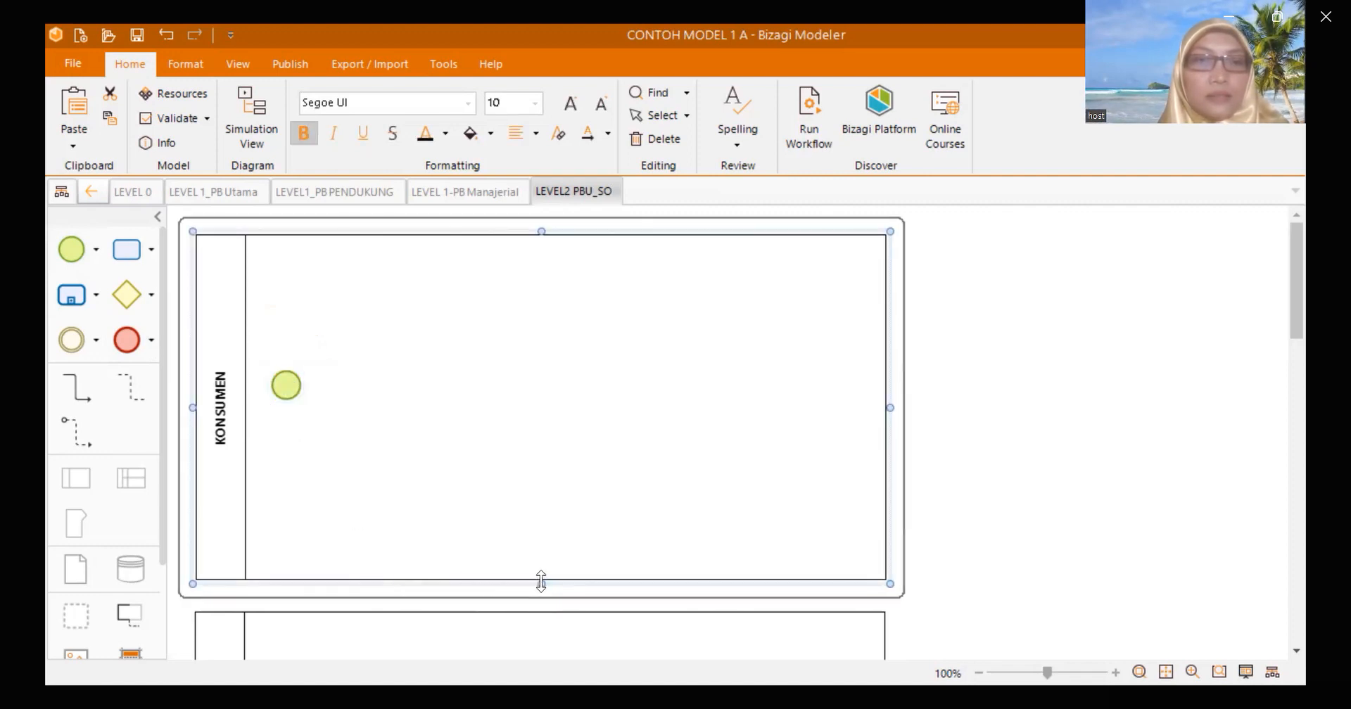
left_click_drag(127, 250, 396, 387)
key("BackSpace")
key("BackSpace")
key("BackSpace")
key("BackSpace")
key("BackSpace")
key("BackSpace")
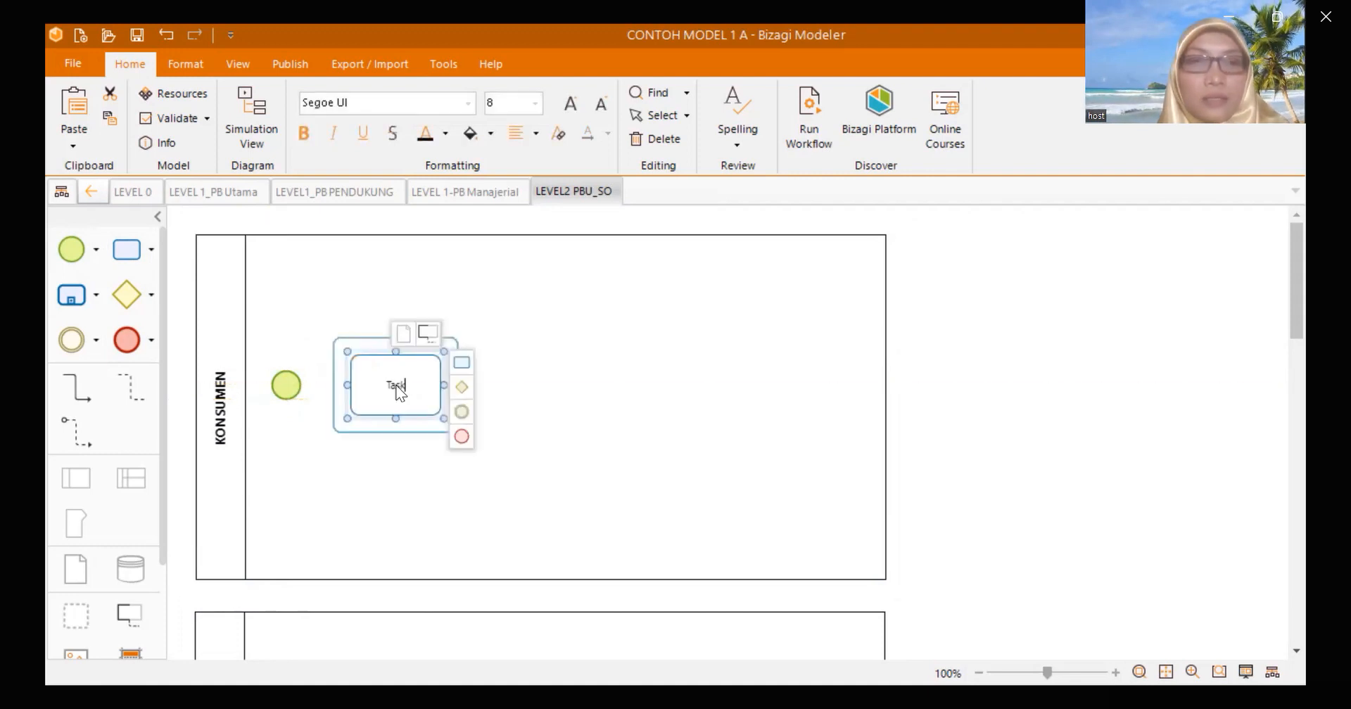
type("M")
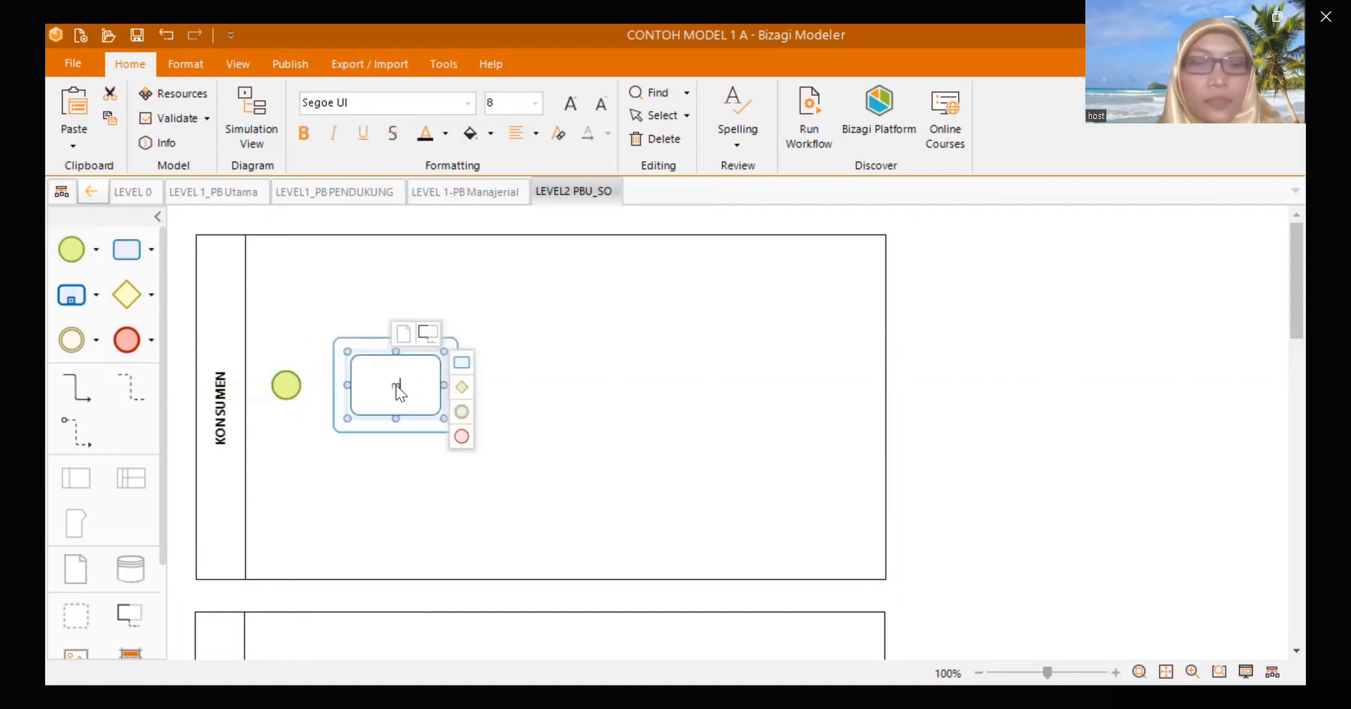
type("emesan")
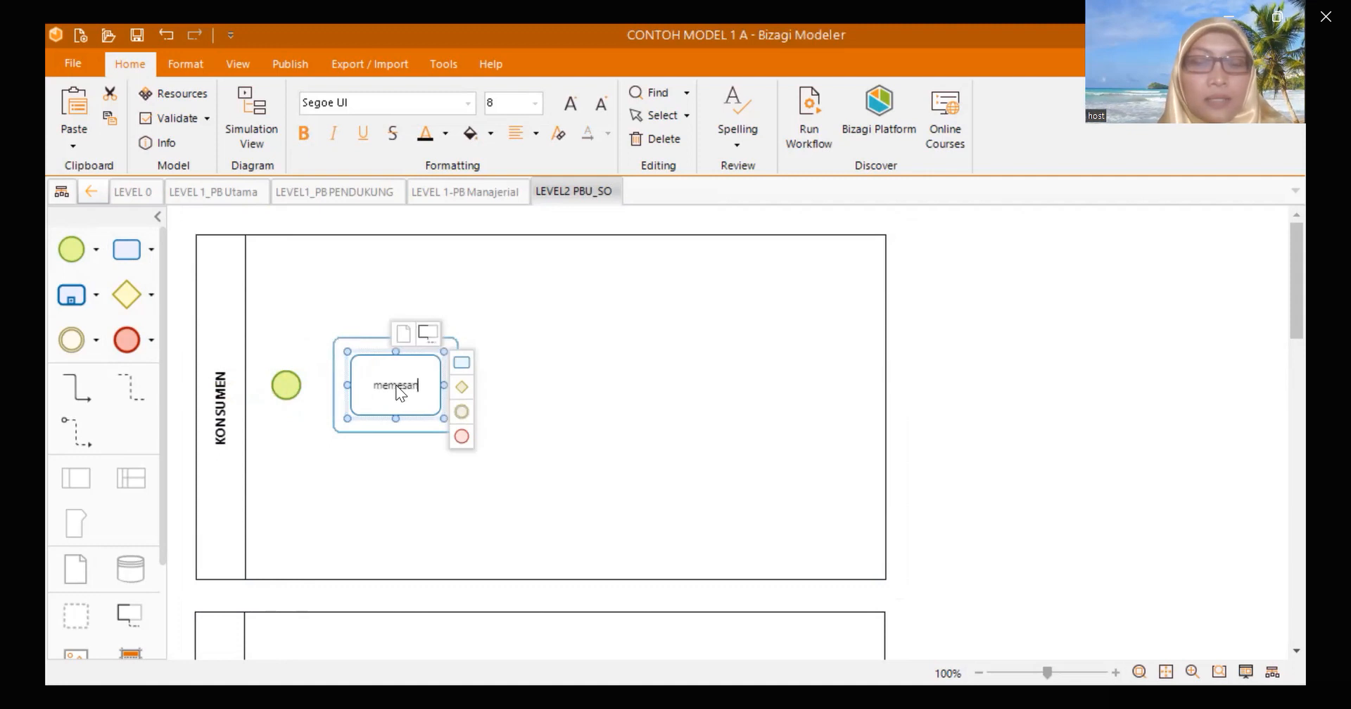
type(" barang")
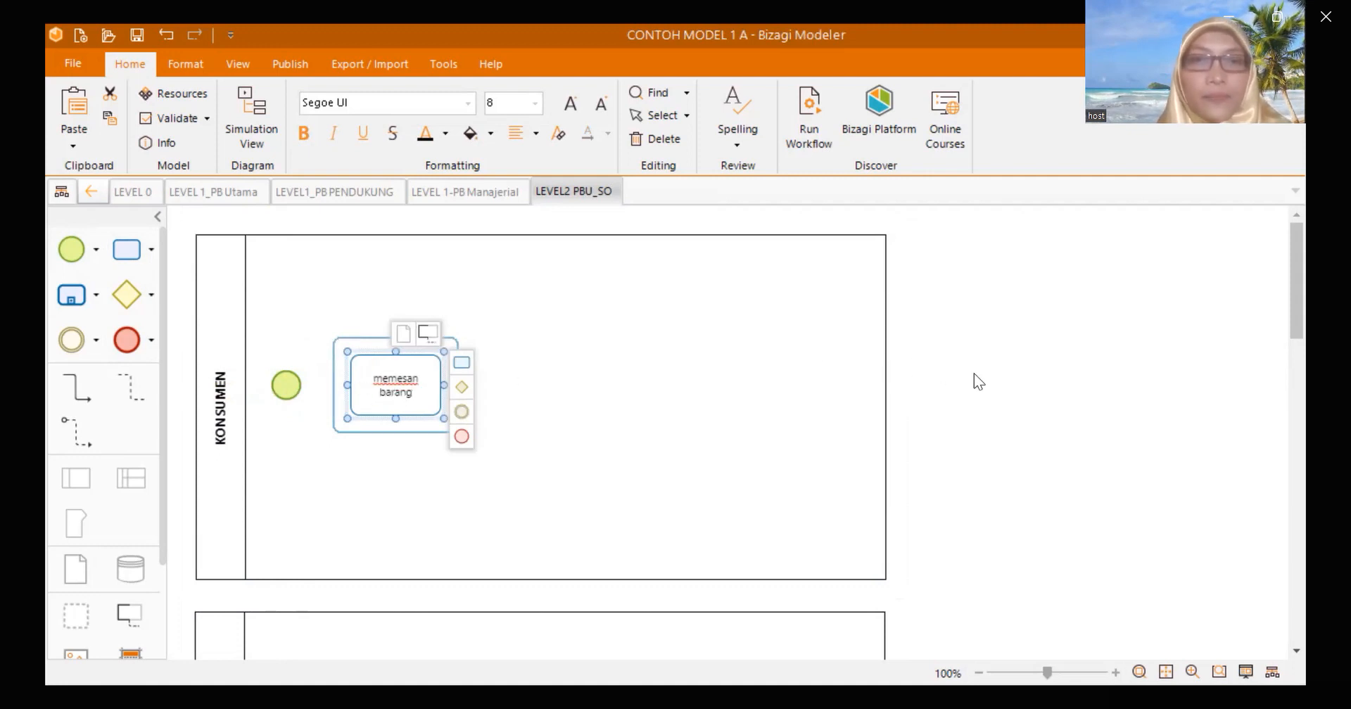
left_click(1014, 394)
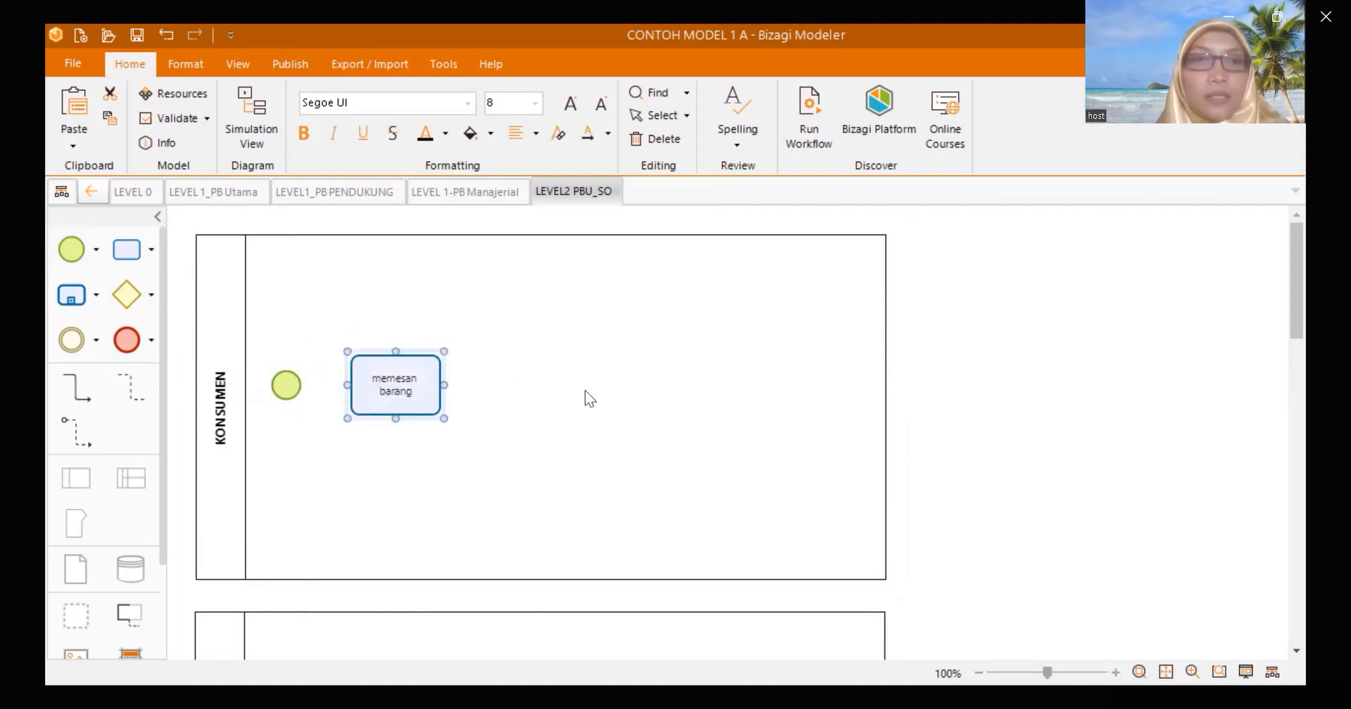
- Connect the start event to the "memesan barang" task with a sequence flow
left_click_drag(78, 389, 350, 392)
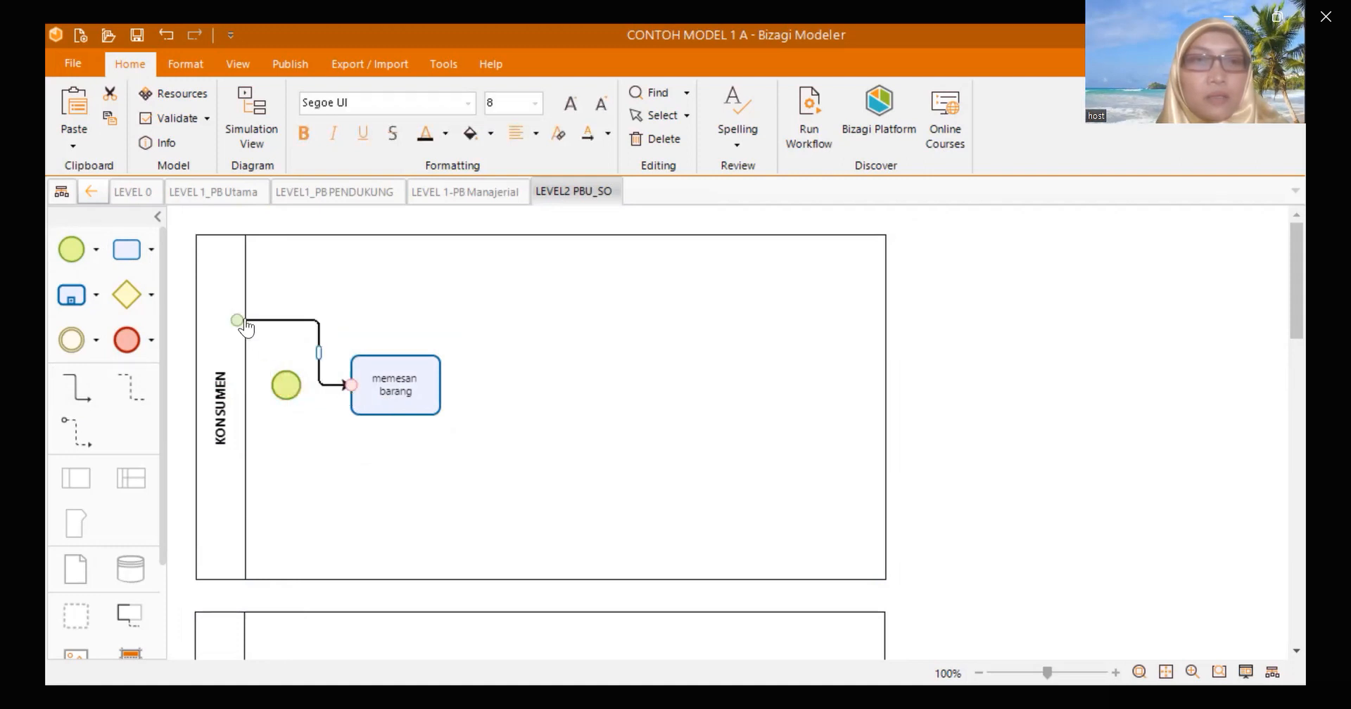
left_click_drag(239, 320, 302, 386)
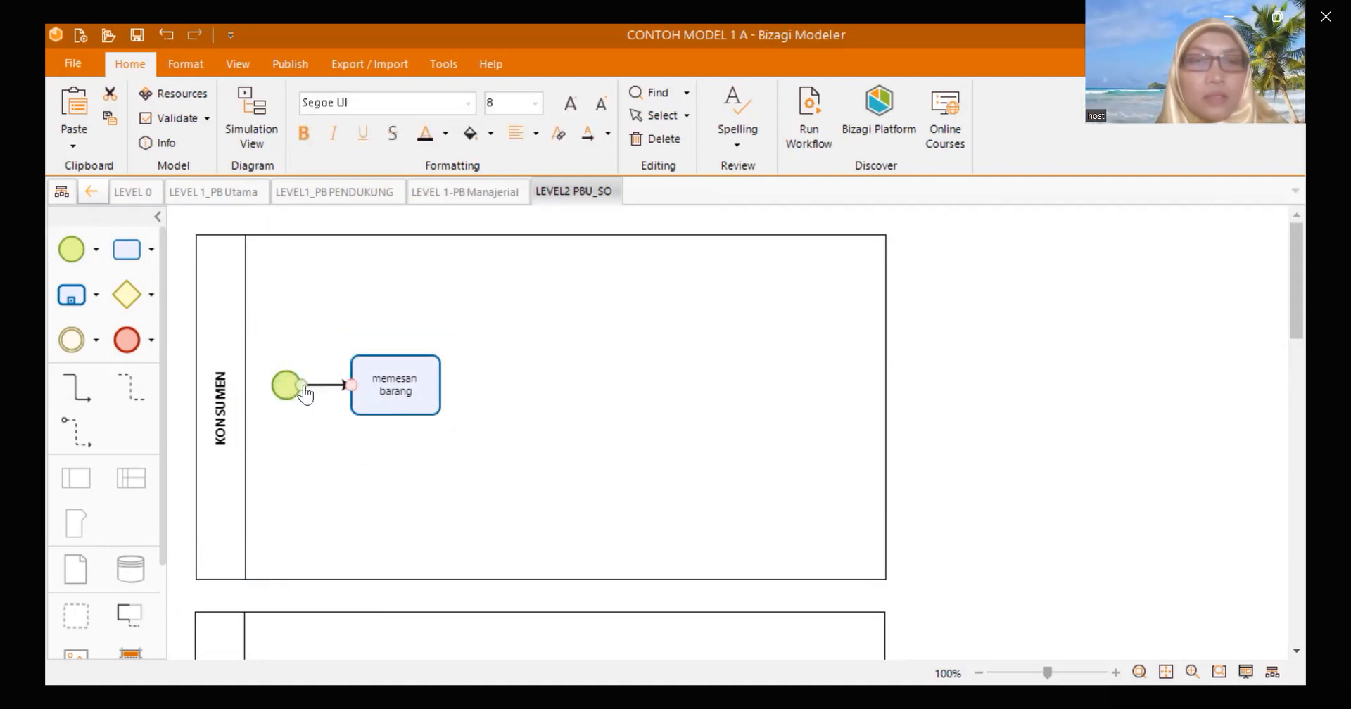
left_click(560, 429)
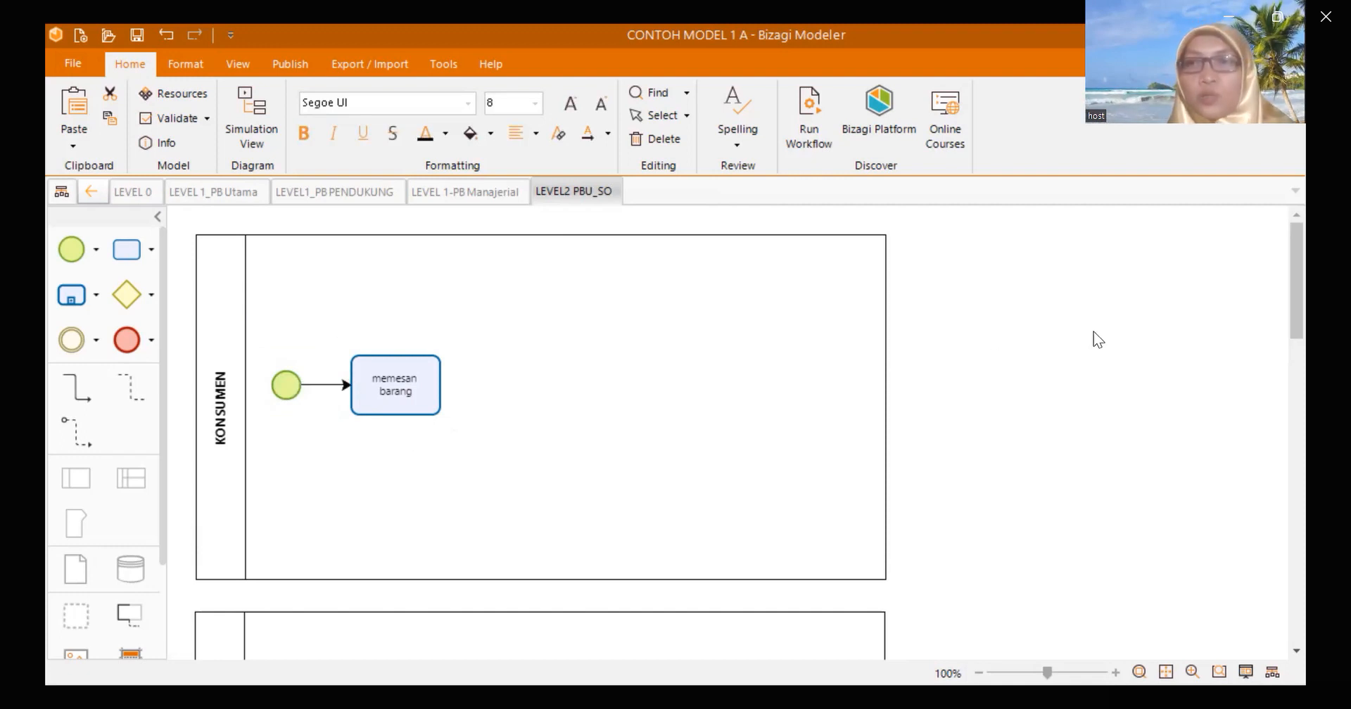
- Extend the KONSUMEN task's label to "memesan barang (telp/langsung,dll)"
scroll(1274, 309, "down", 3)
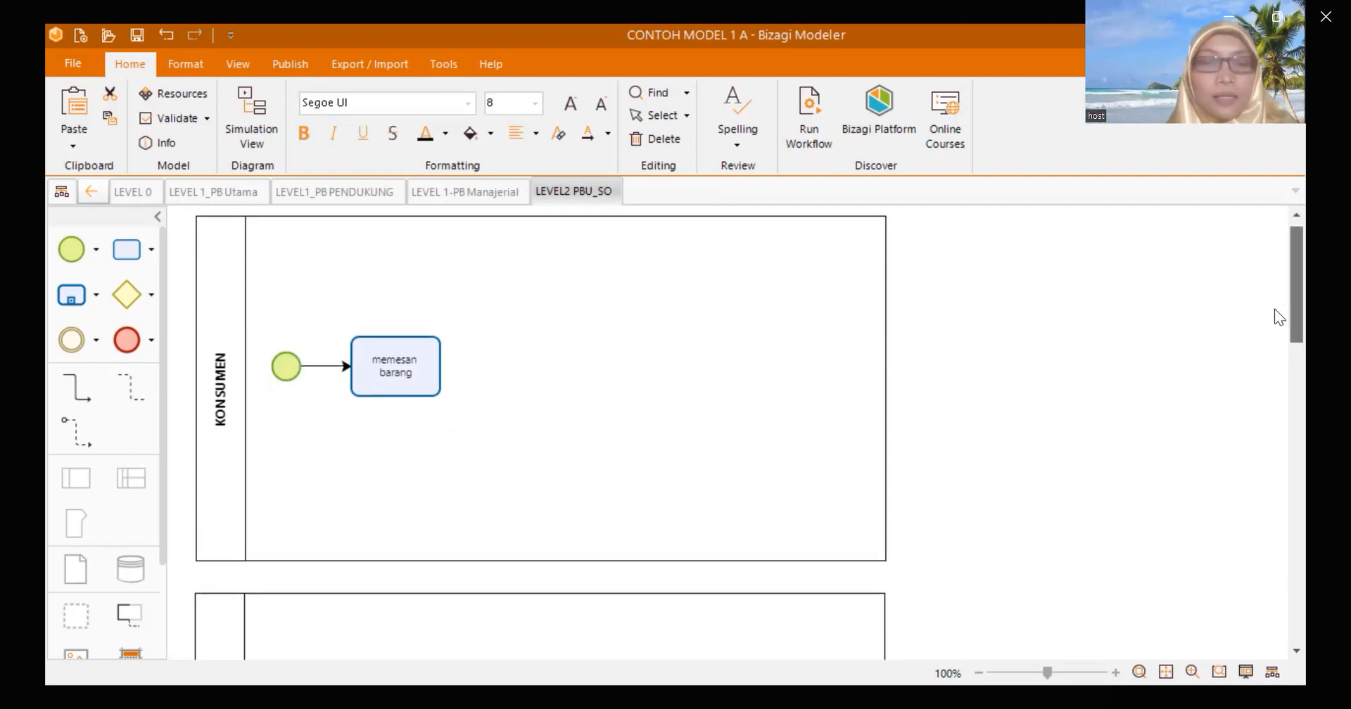
scroll(1279, 334, "down", 4)
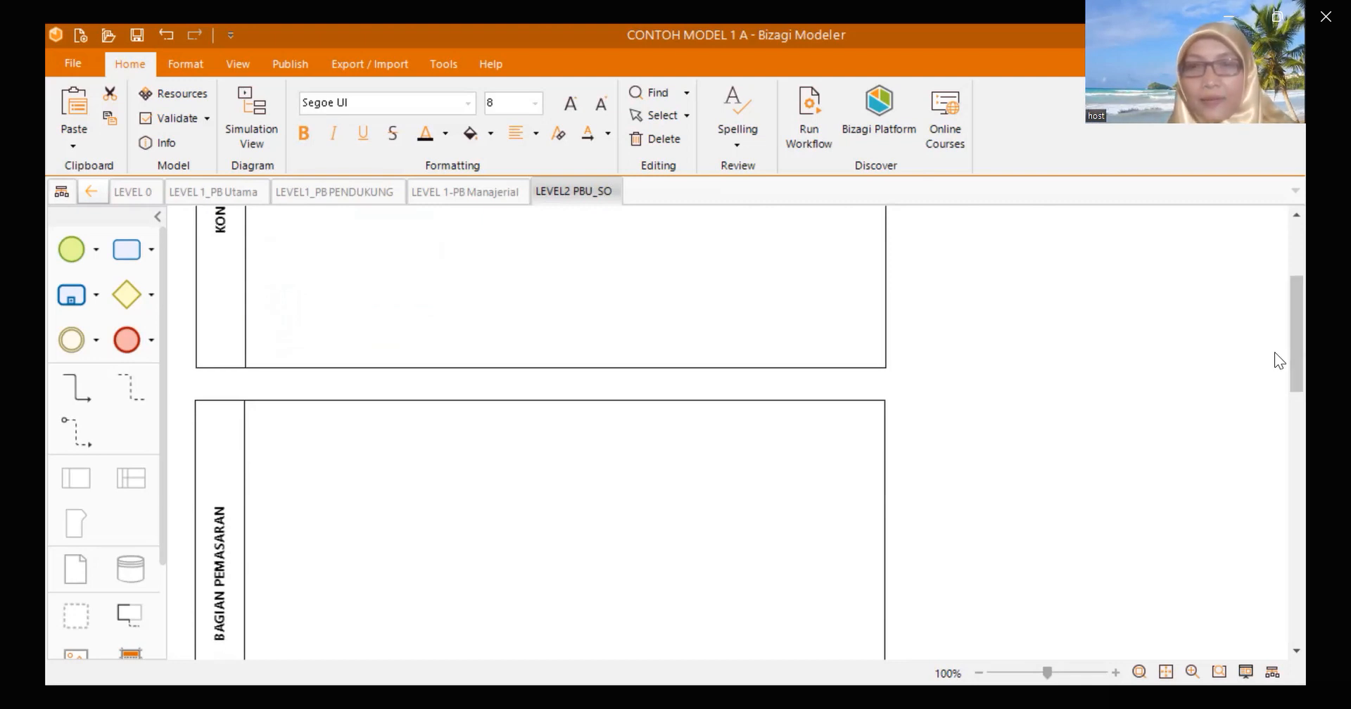
scroll(1278, 360, "up", 3)
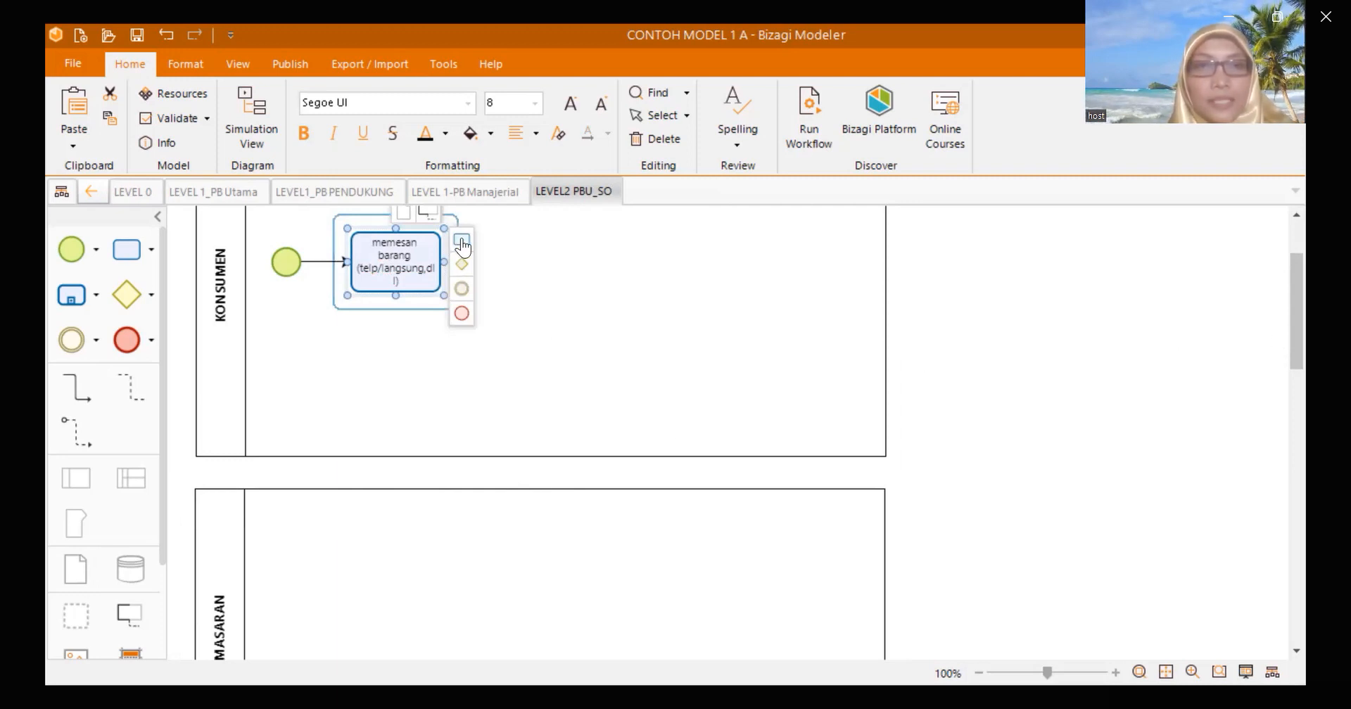
scroll(1274, 344, "up", 4)
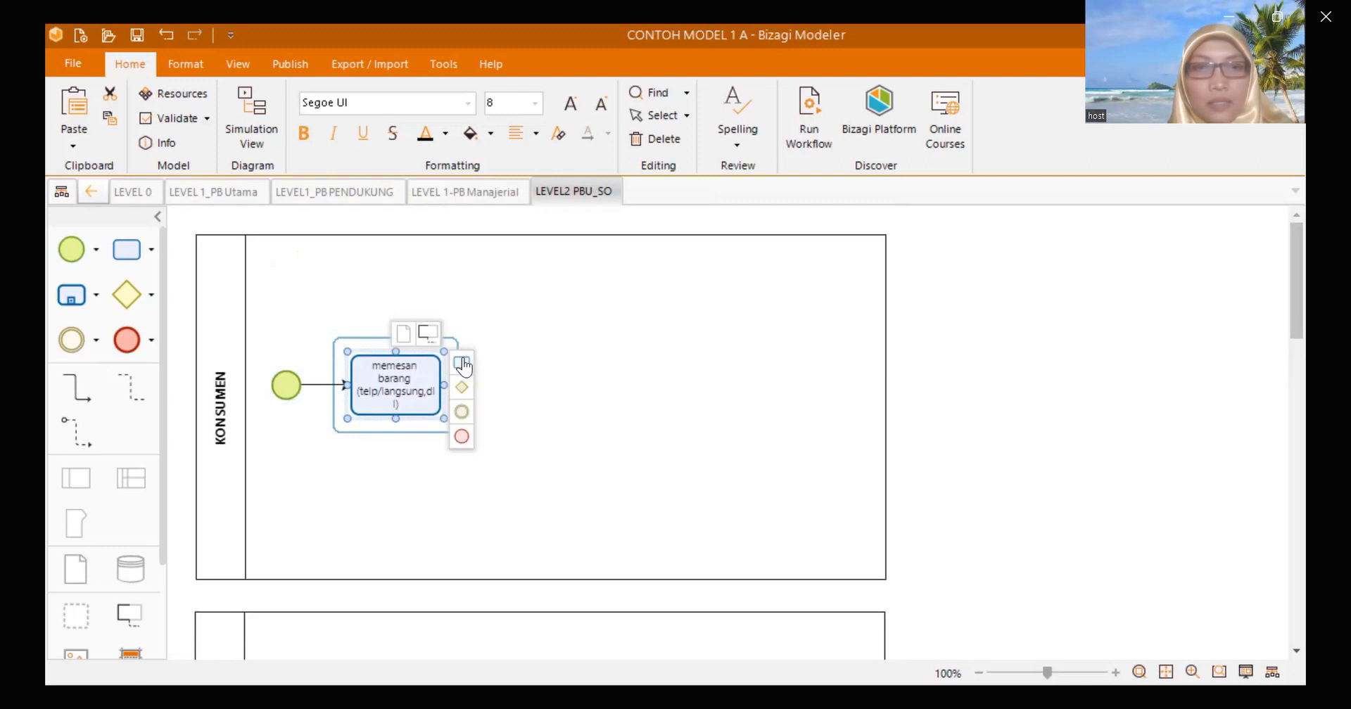
- Add a follow-up task after "memesan barang", move it into the BAGIAN PEMASARAN pool, and delete the sequence flow linking them
left_click(461, 363)
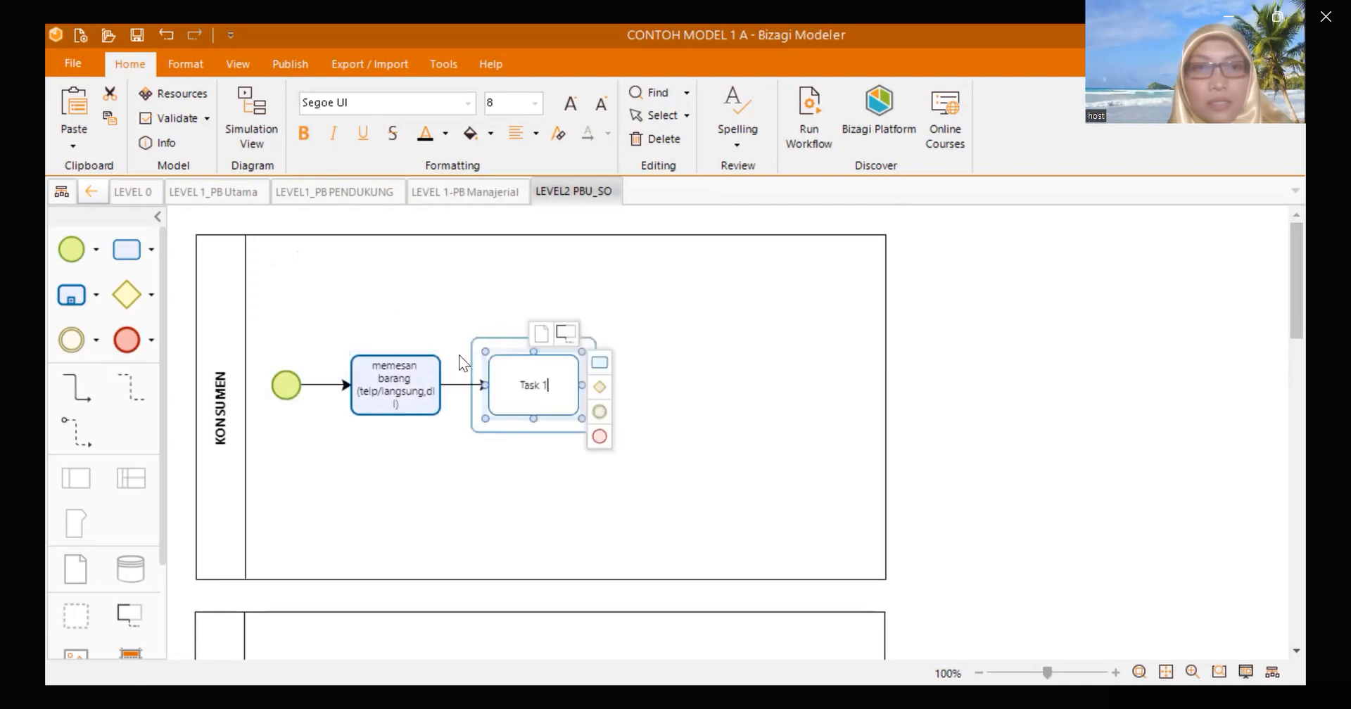
left_click_drag(500, 400, 326, 586)
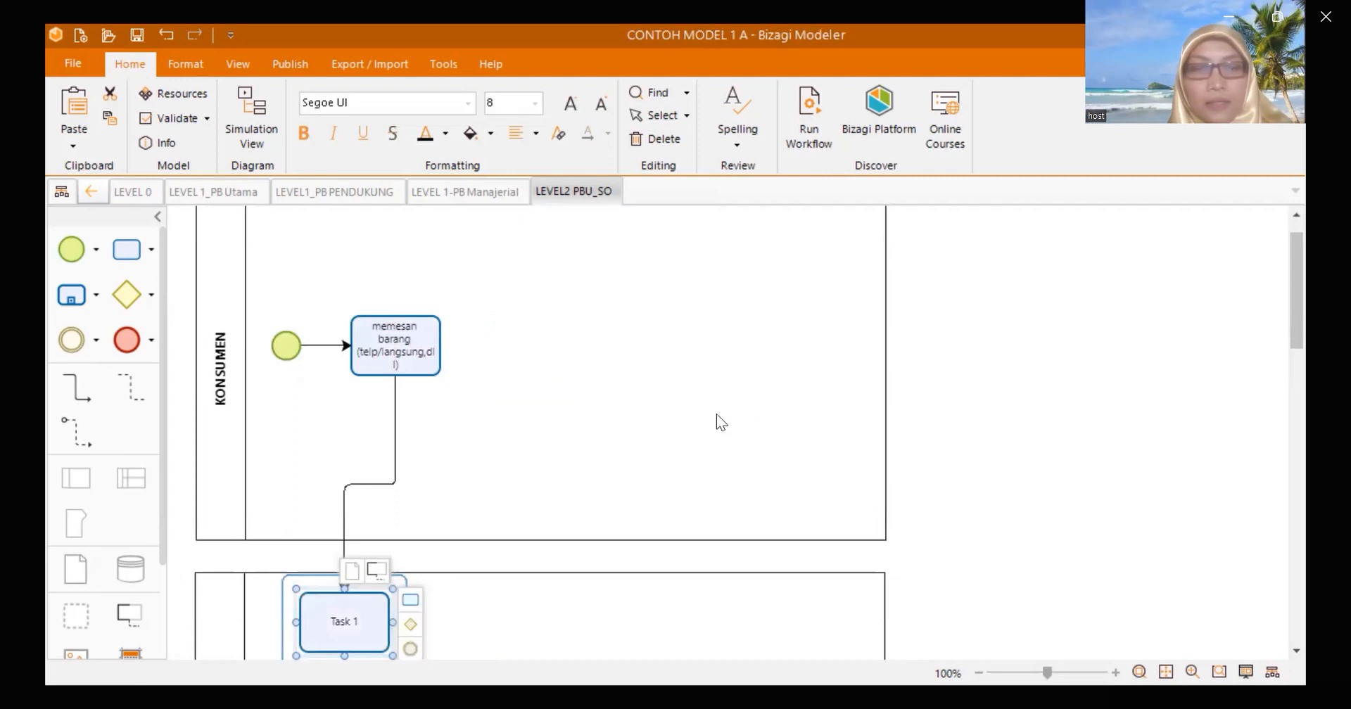
left_click(395, 467)
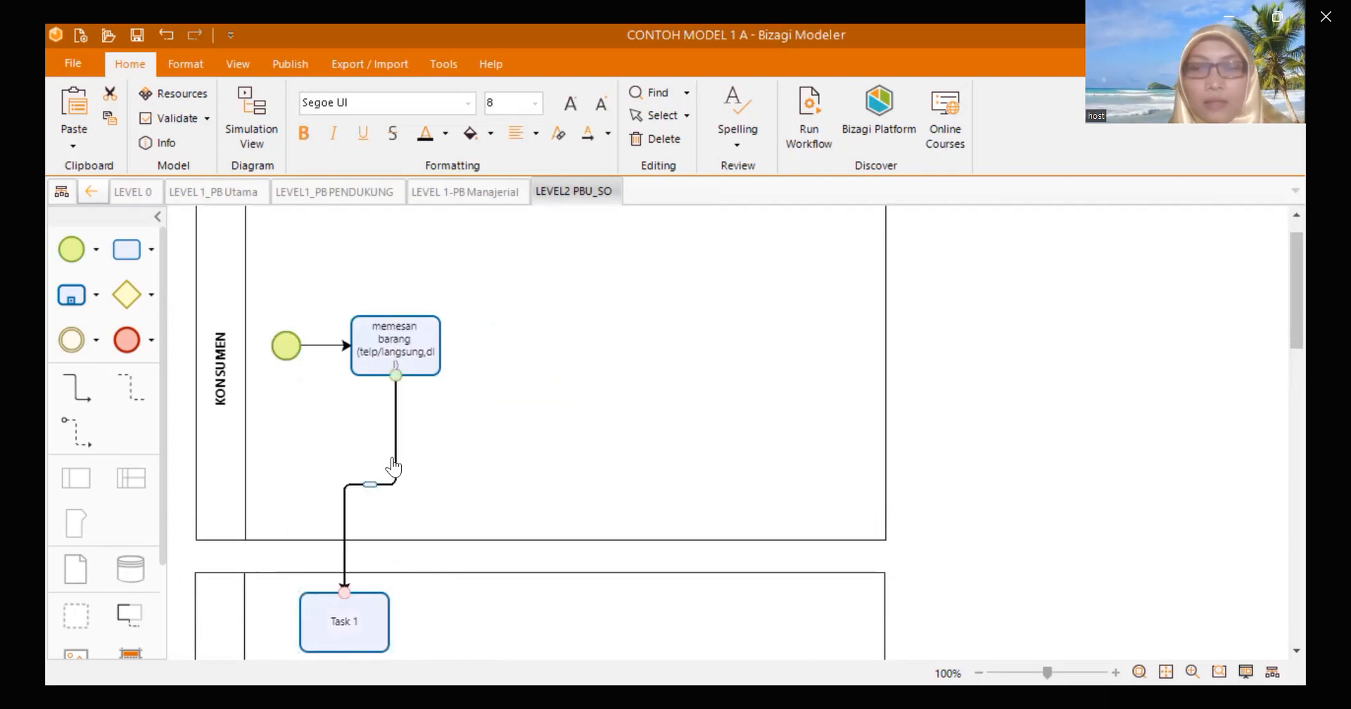
key("Delete")
- Name the new task "menerima pesanan" and move it further down inside the BAGIAN PEMASARAN pool
left_click(364, 620)
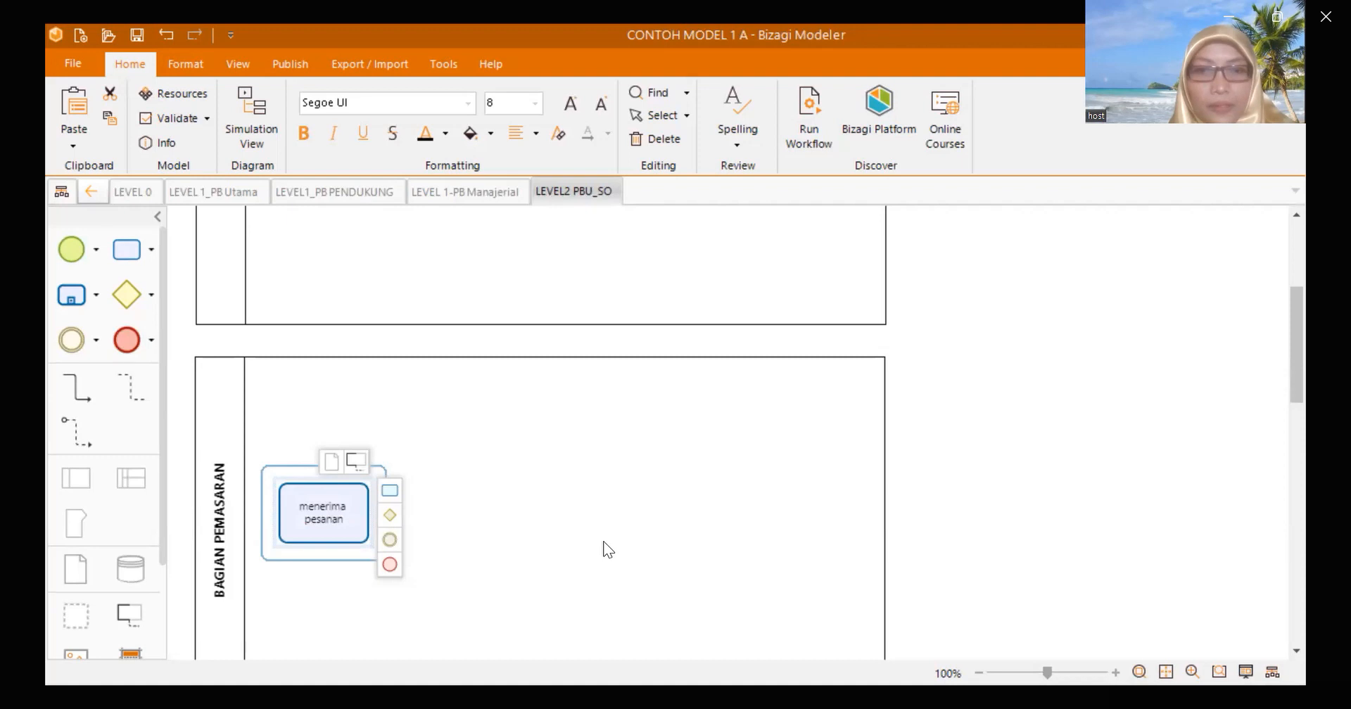
left_click(604, 549)
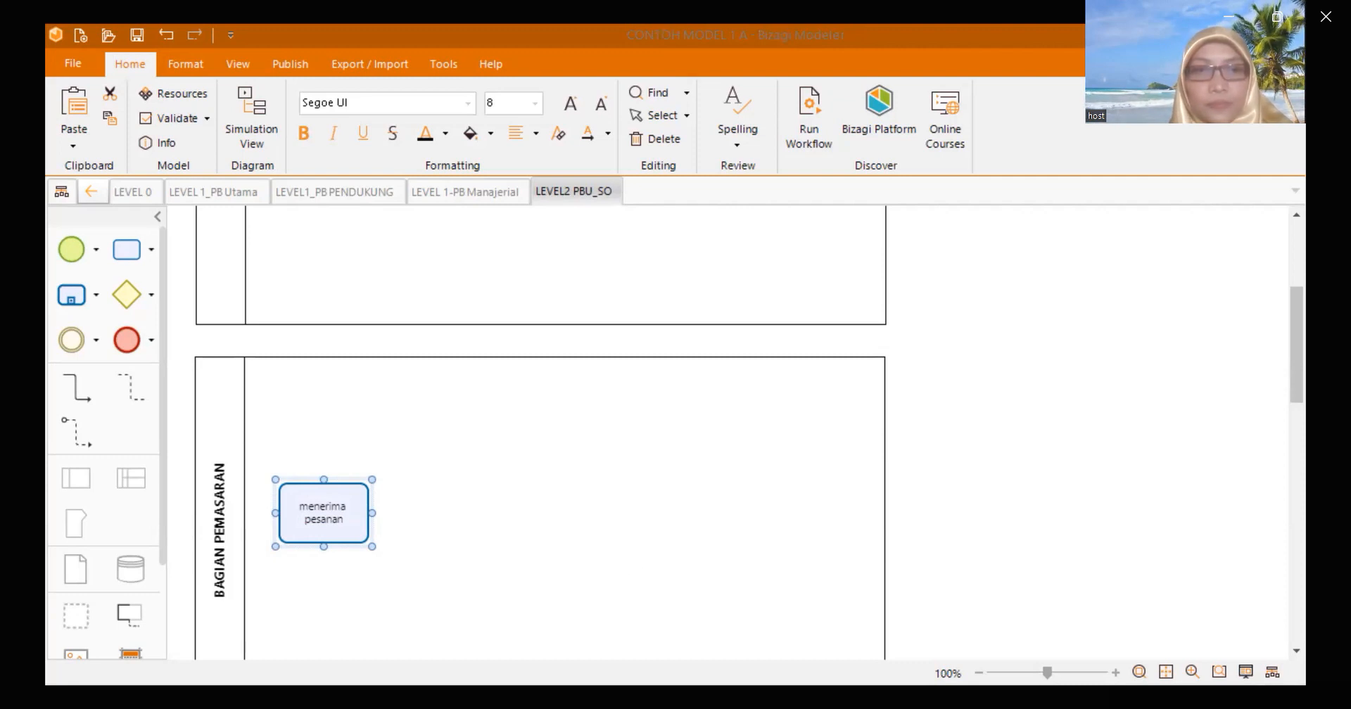
left_click(1020, 518)
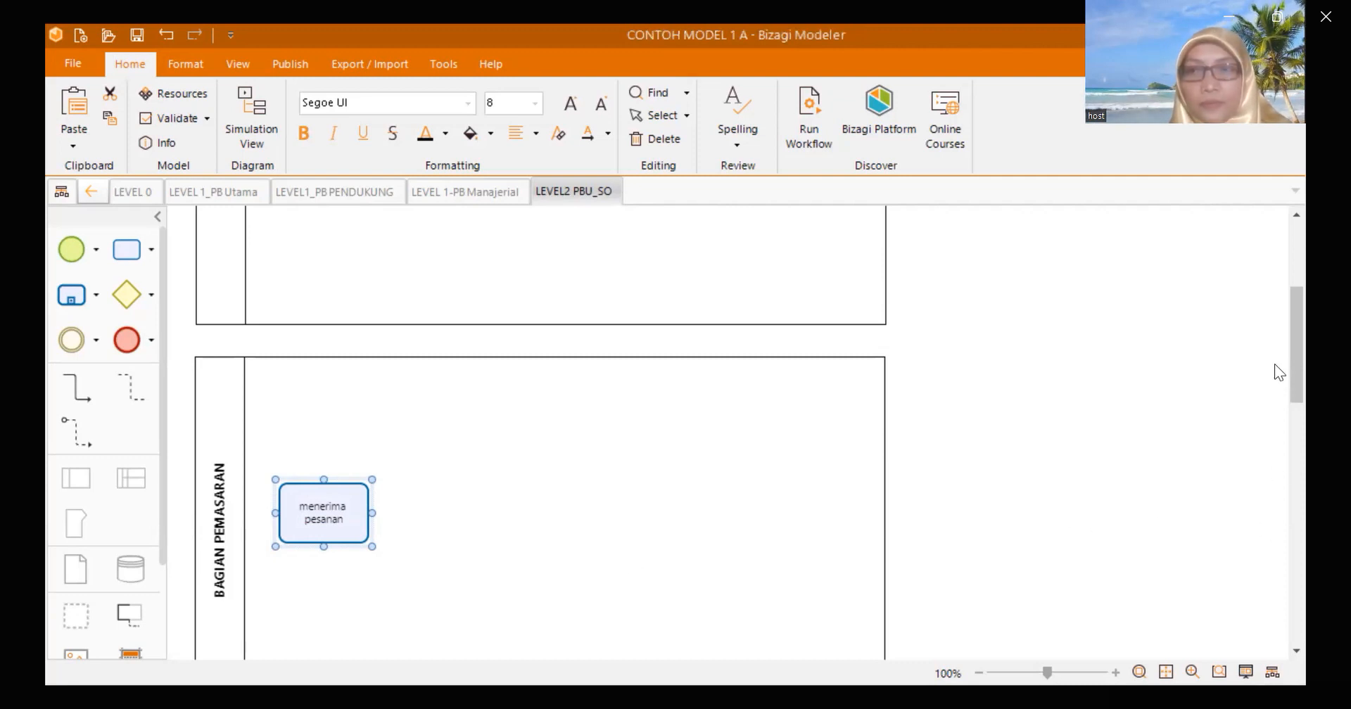
- Connect the "memesan barang" task in KONSUMEN to "menerima pesanan" in BAGIAN PEMASARAN with a message flow
scroll(1274, 341, "up", 3)
scroll(1276, 325, "up", 3)
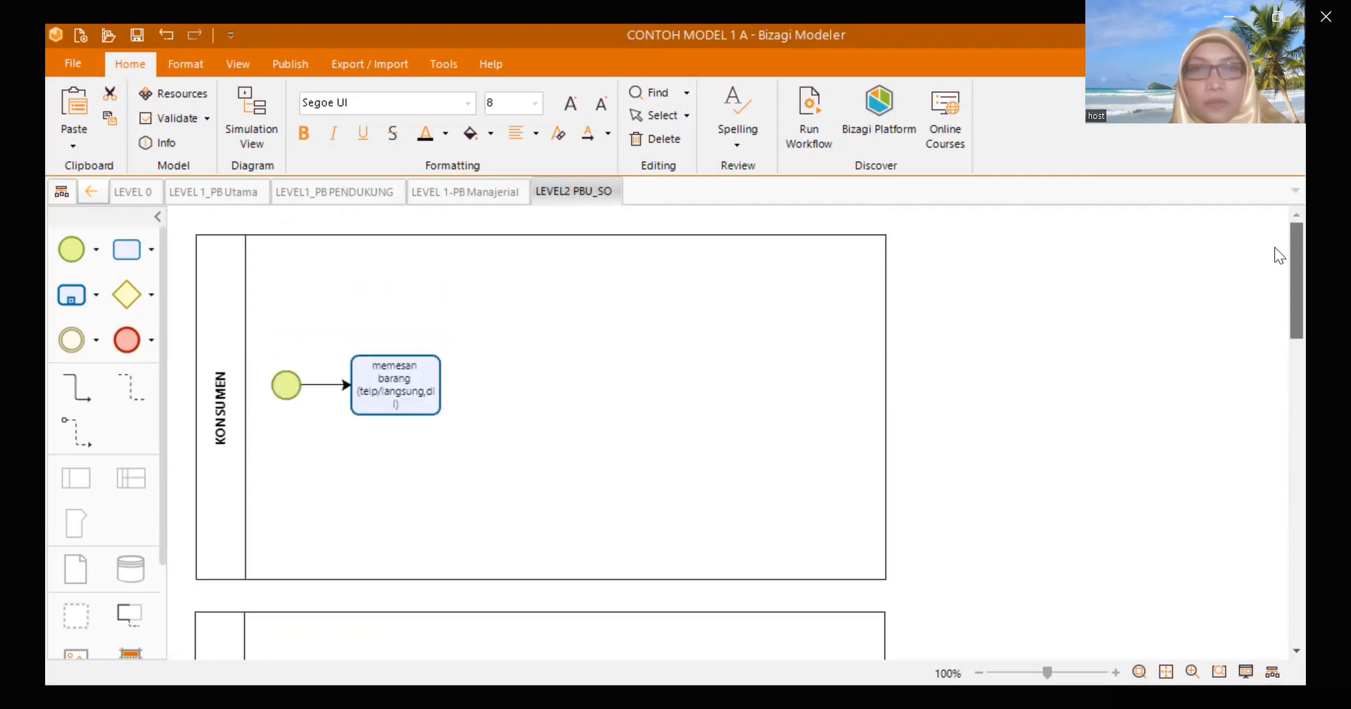
scroll(1276, 294, "down", 5)
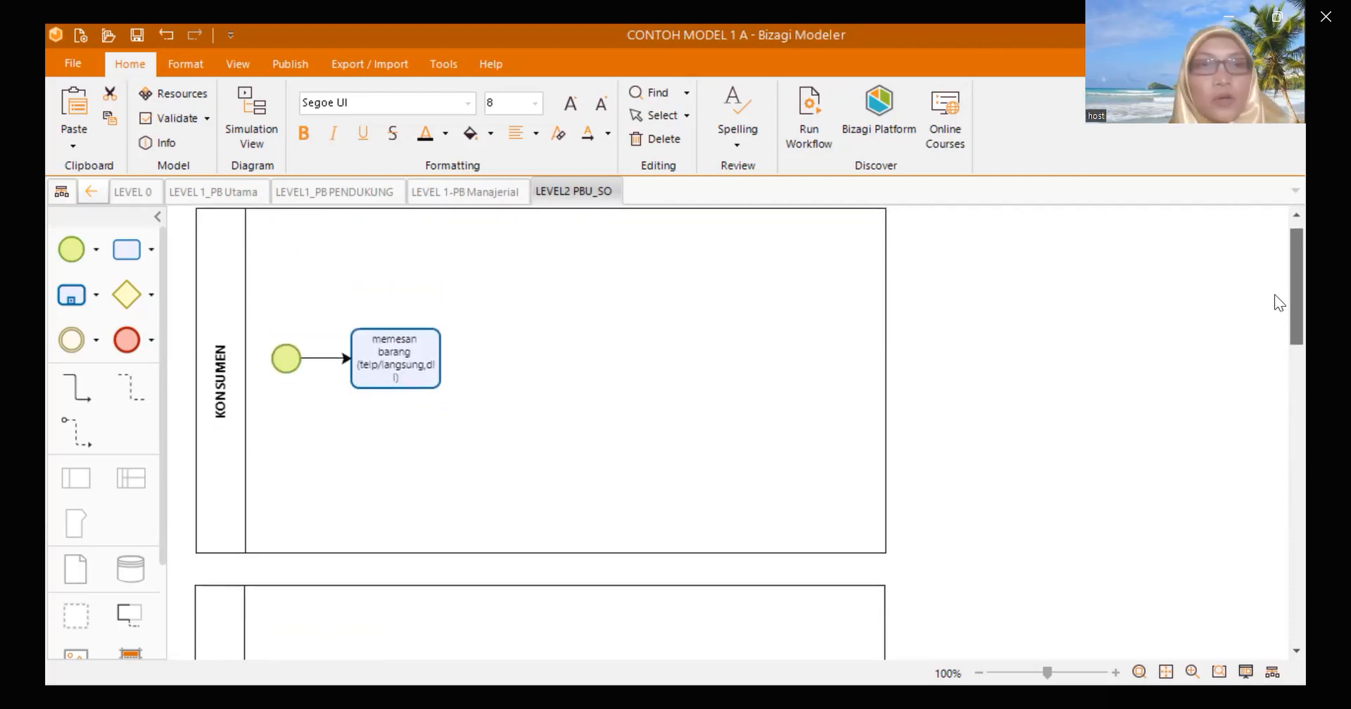
scroll(1274, 352, "down", 3)
scroll(1274, 373, "up", 5)
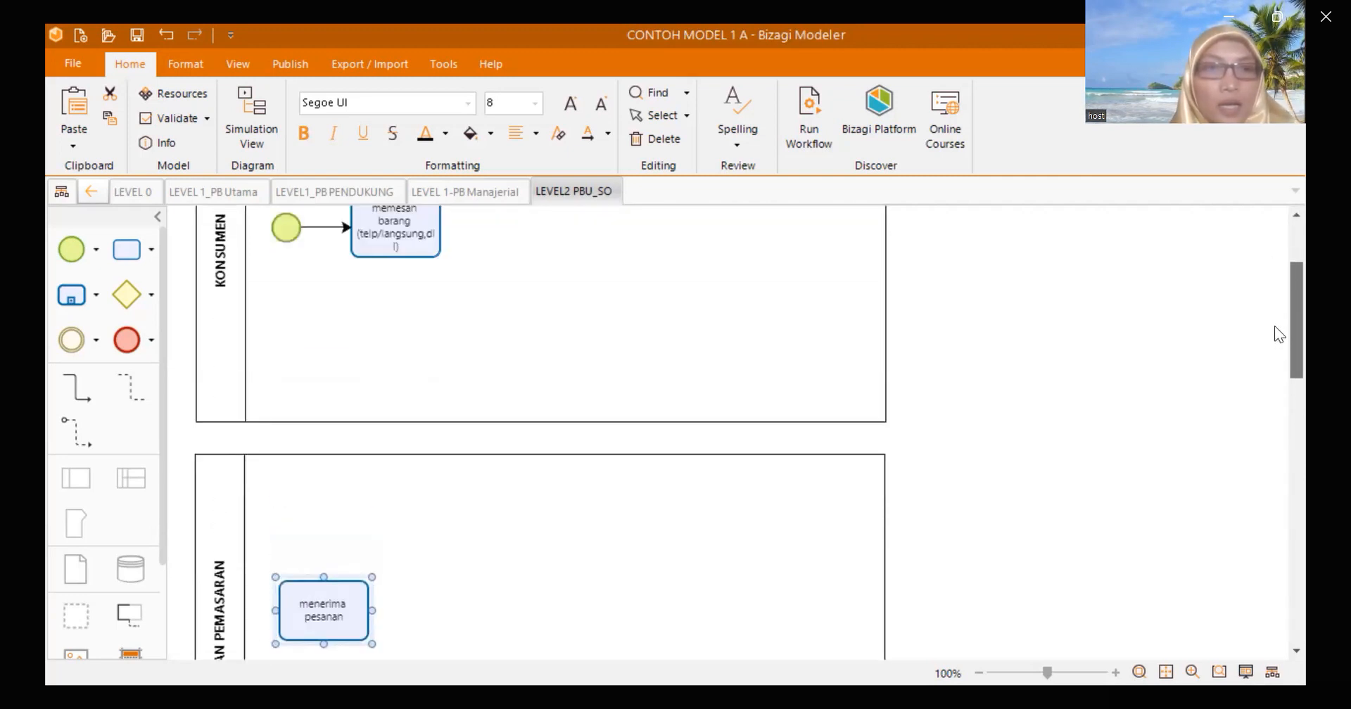
scroll(1273, 320, "down", 3)
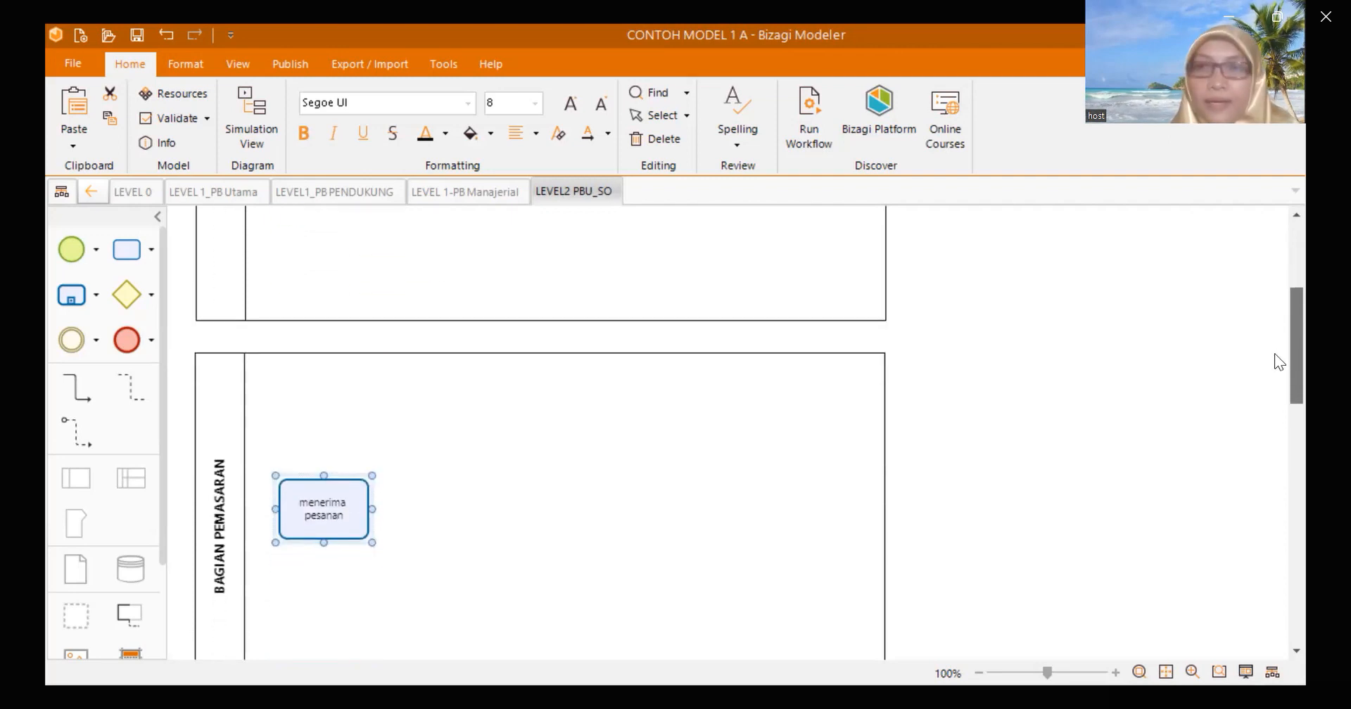
scroll(1274, 338, "up", 3)
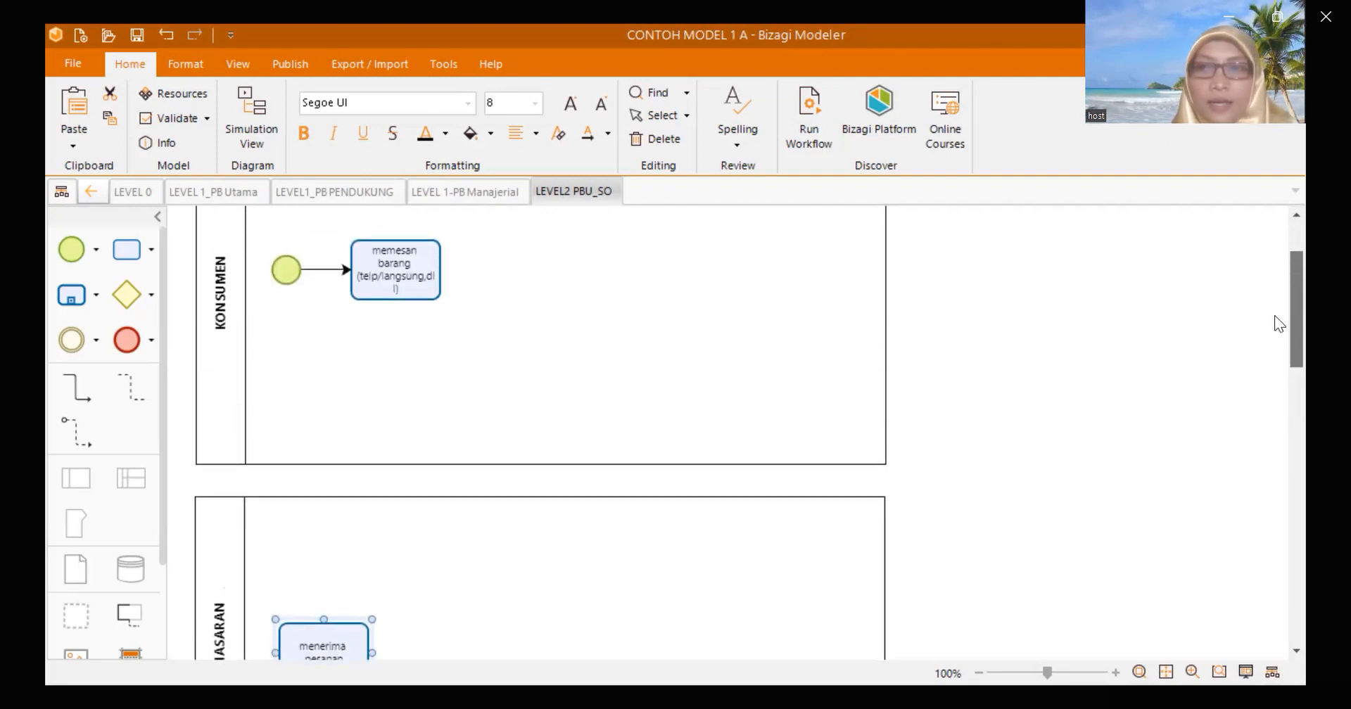
scroll(1274, 320, "down", 1)
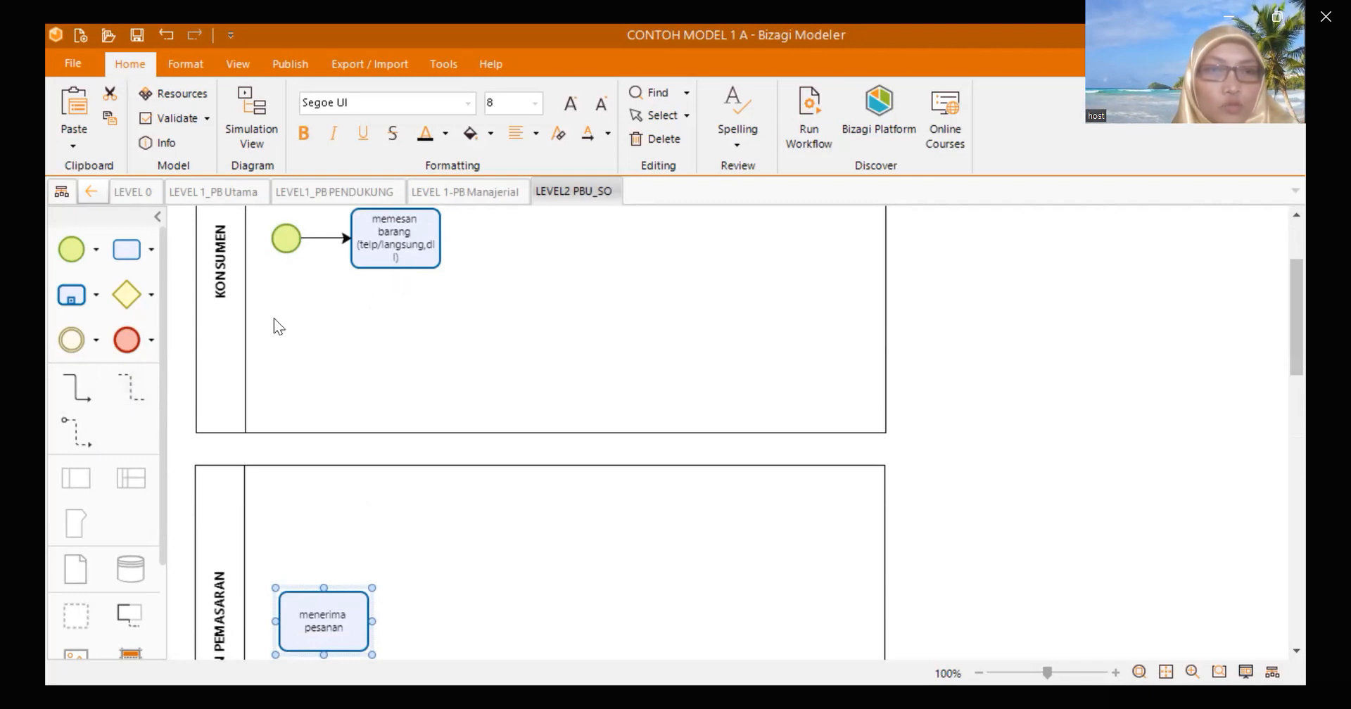
left_click(319, 391)
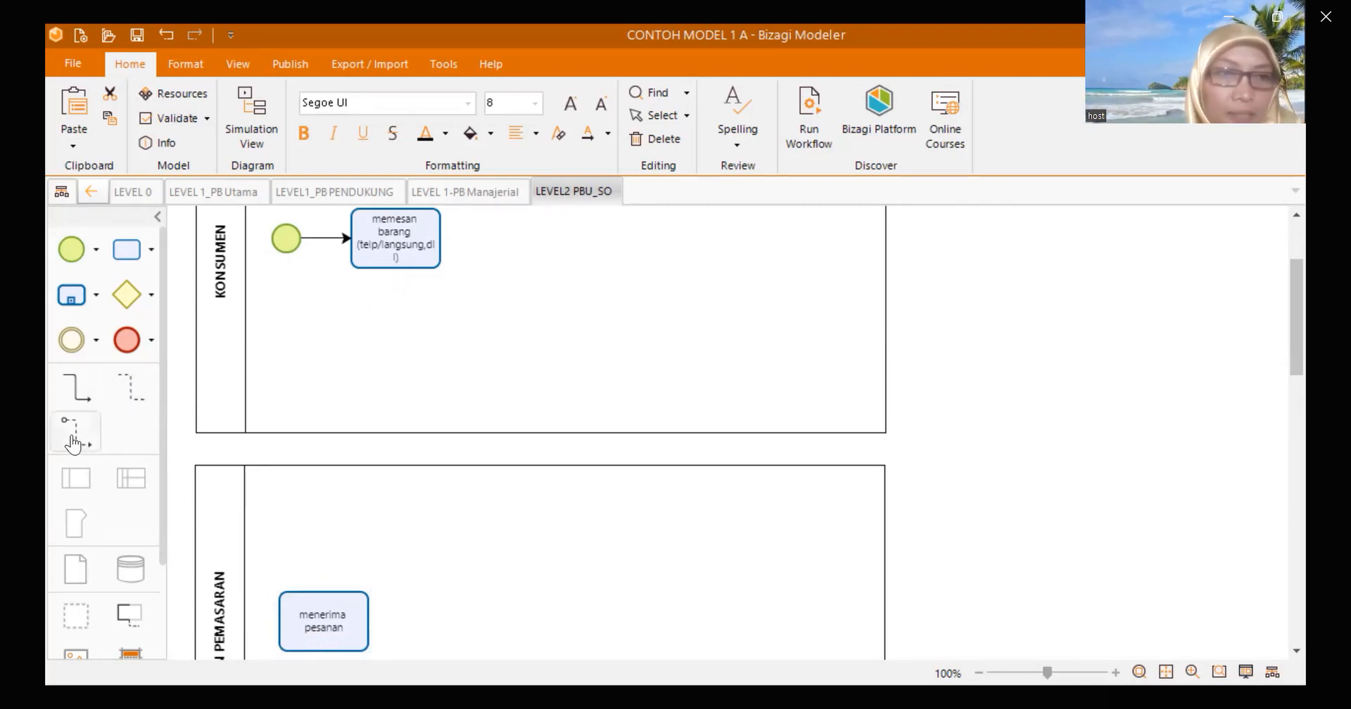
left_click_drag(78, 442, 325, 587)
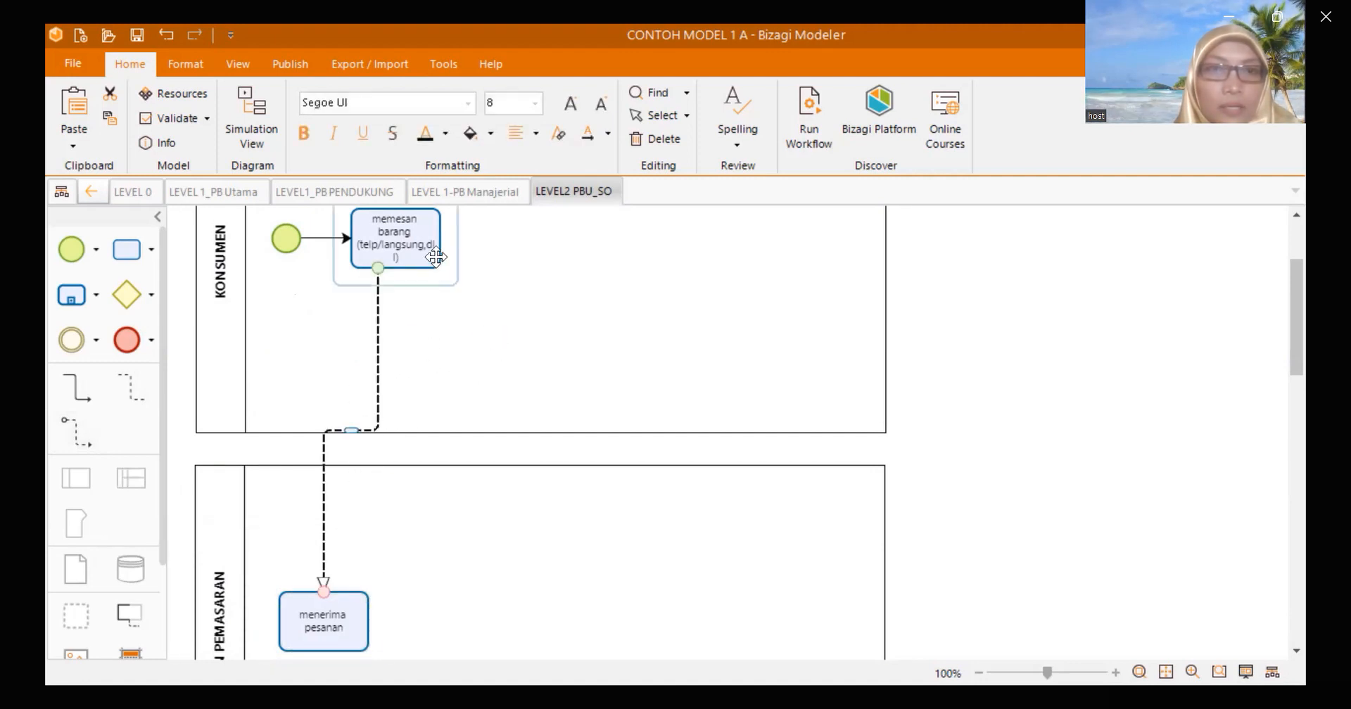
- Shift the "memesan barang" task and the start event slightly left within the KONSUMEN pool
left_click_drag(437, 257, 419, 259)
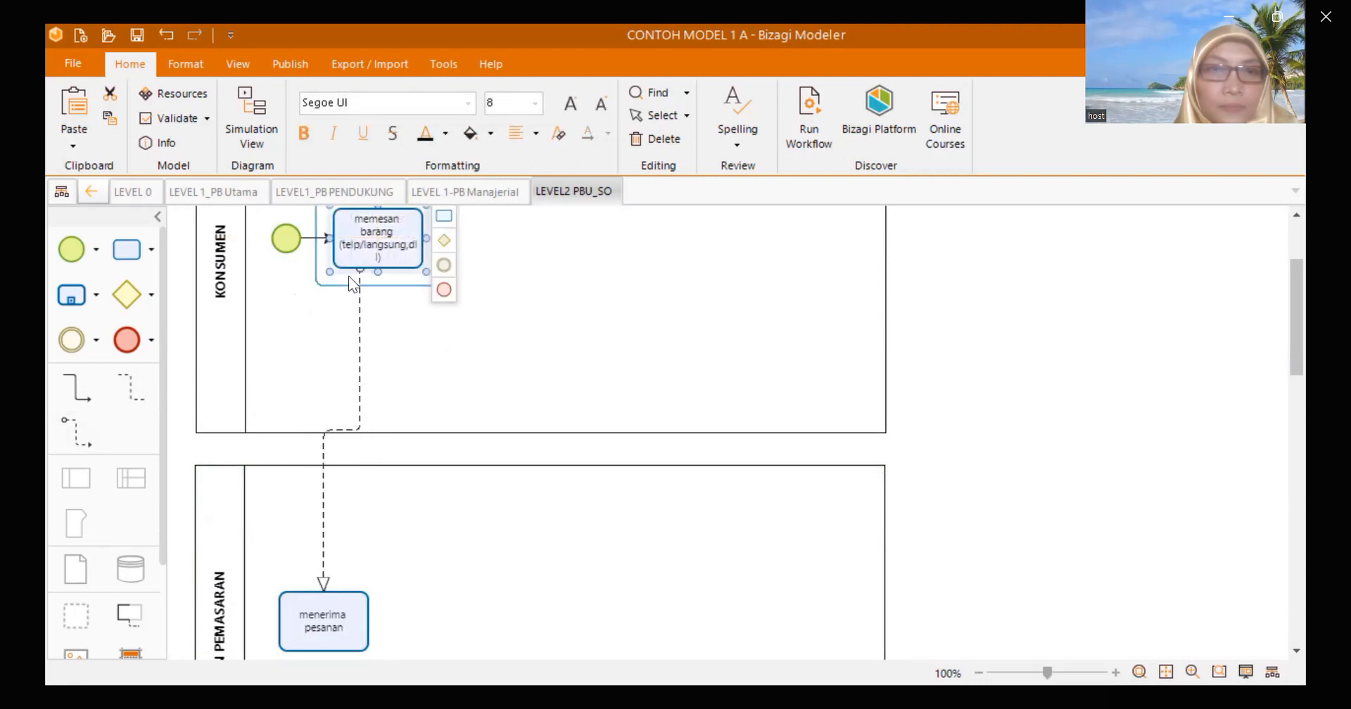
left_click_drag(290, 243, 275, 243)
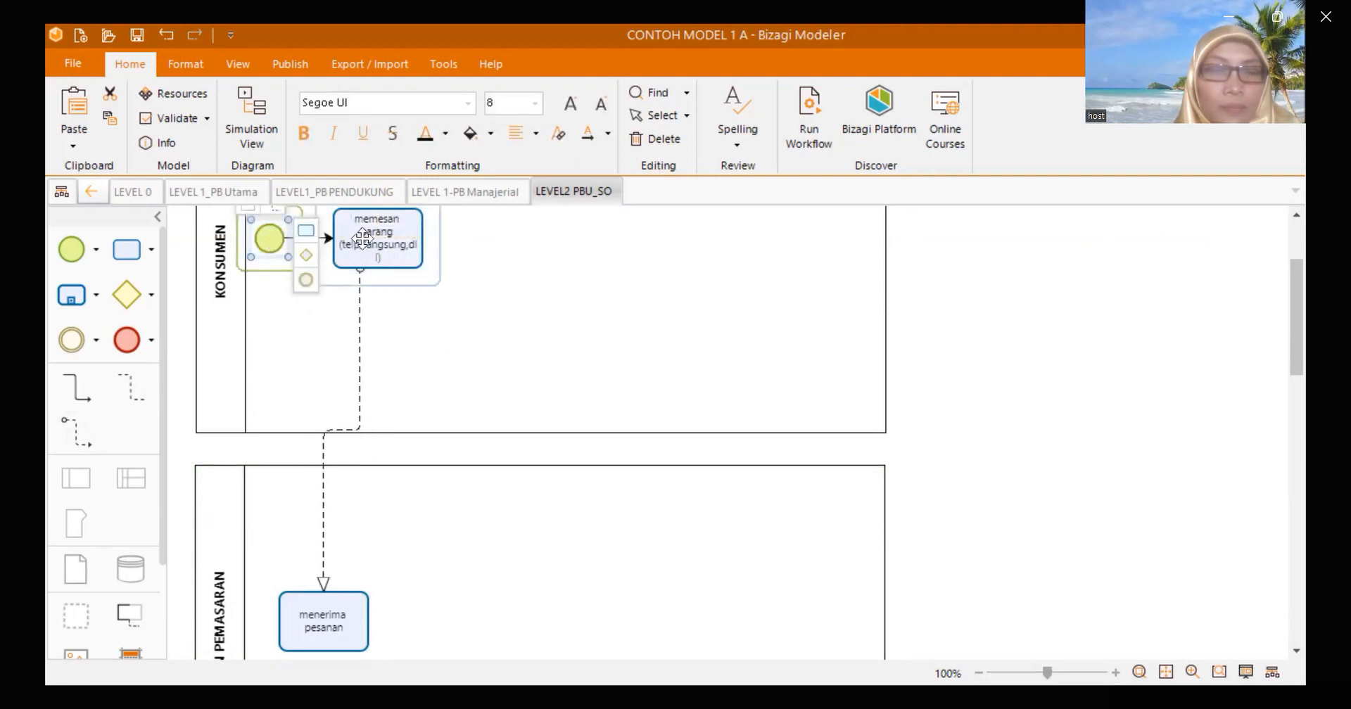
- Move the "memesan barang" task slightly closer to the start event in the KONSUMEN pool
left_click_drag(400, 241, 388, 243)
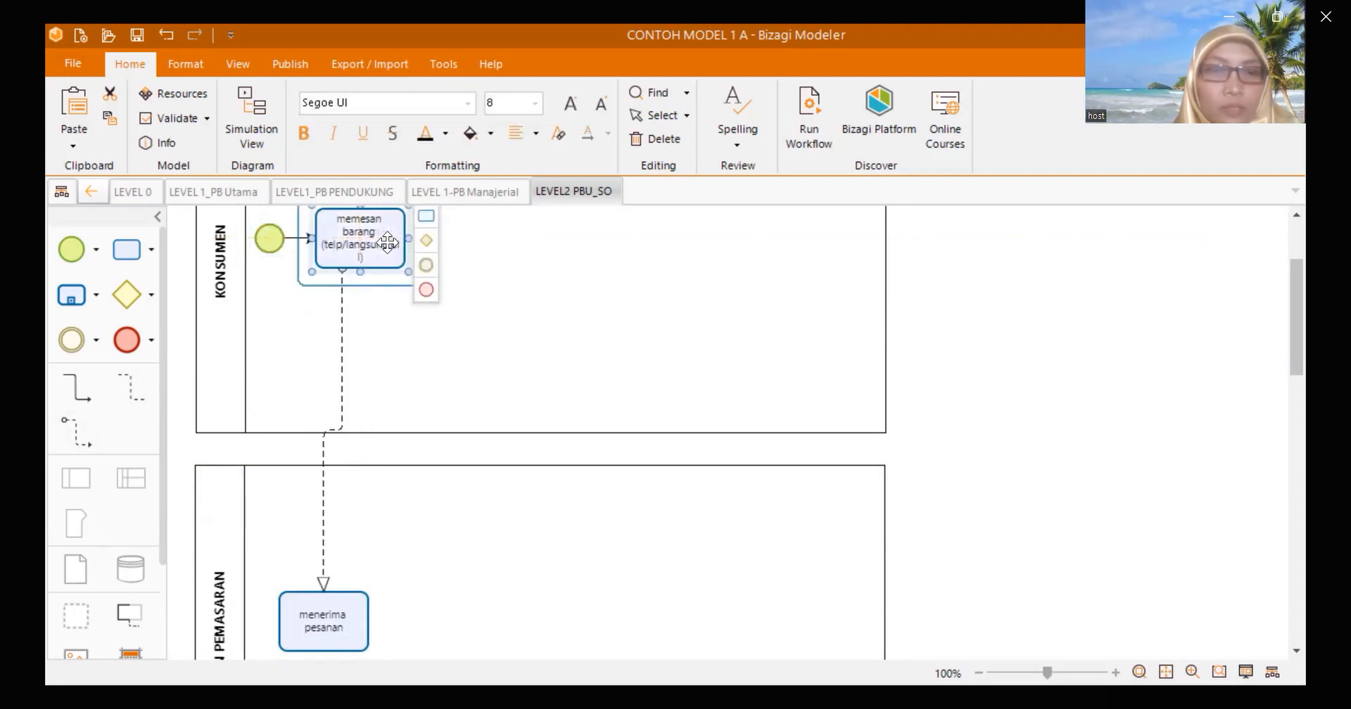
left_click(539, 318)
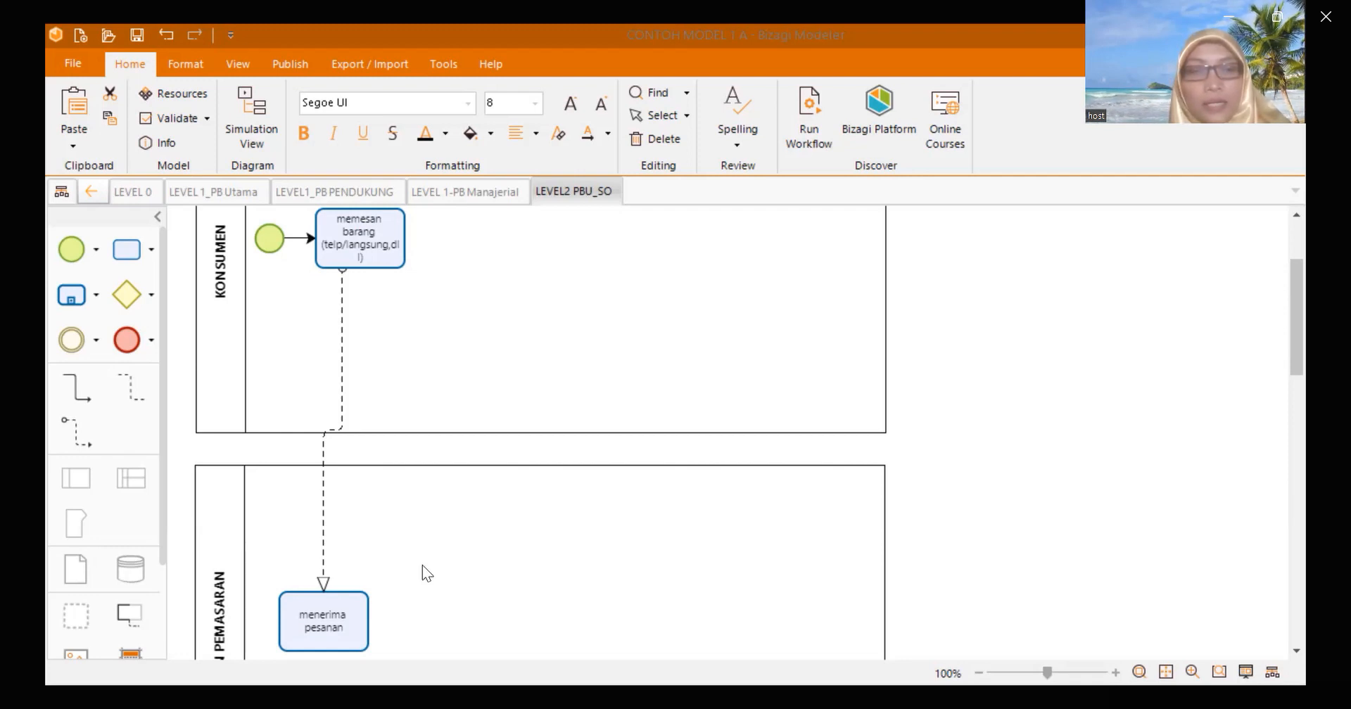
- Add a follow-up task after "menerima pesanan" in the BAGIAN PEMASARAN pool and clear its default name
left_click(367, 614)
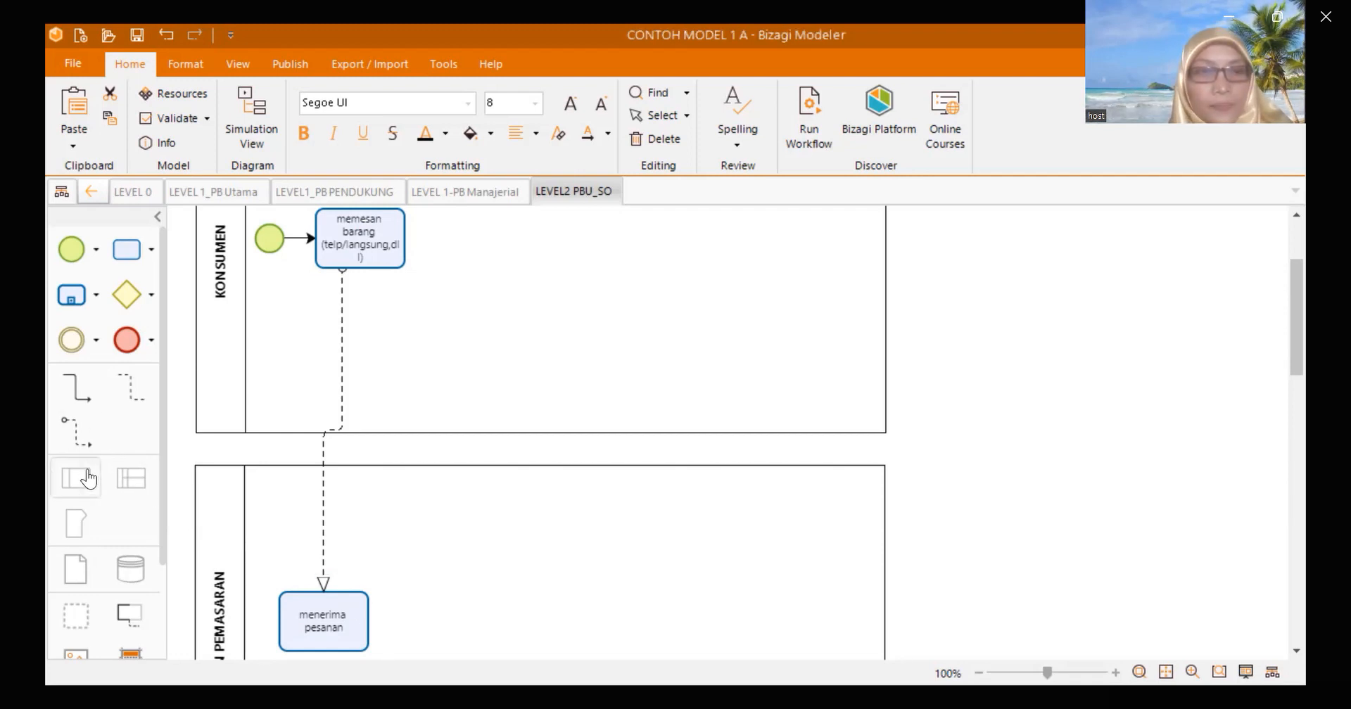
left_click(352, 612)
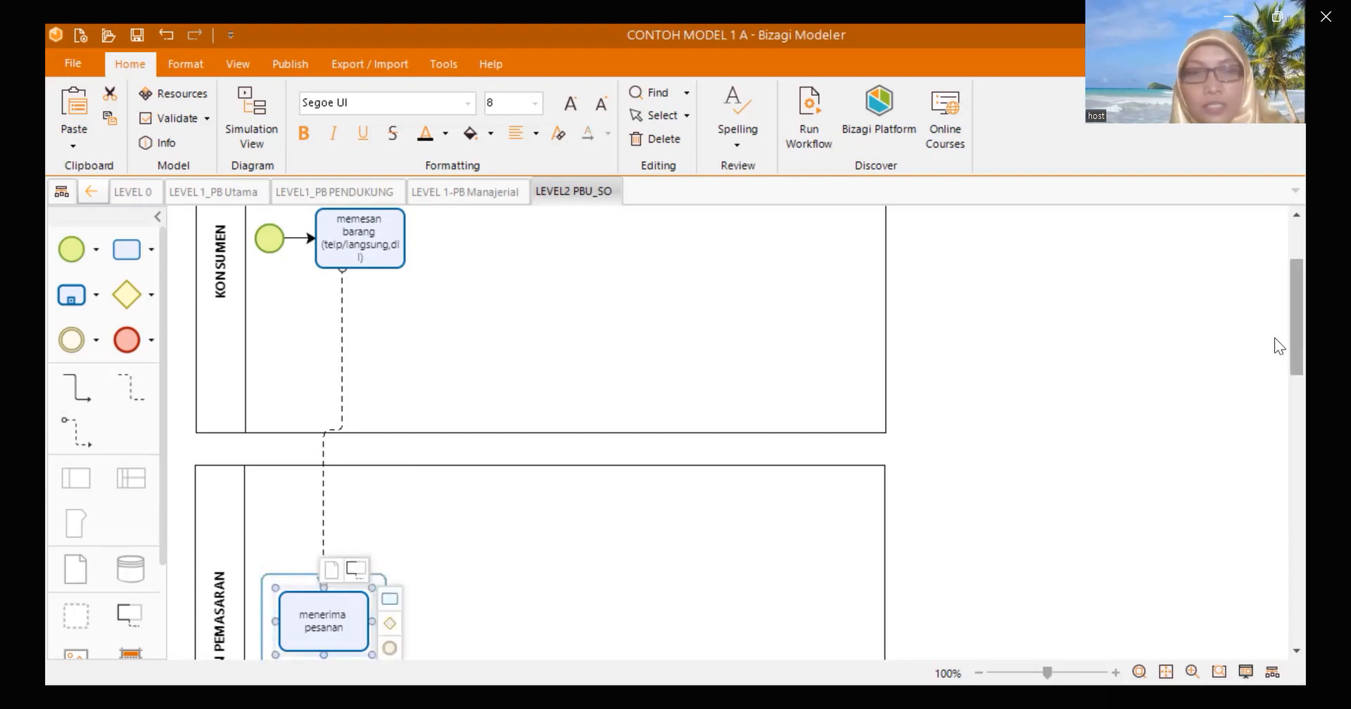
scroll(1274, 338, "down", 1)
scroll(1274, 352, "down", 3)
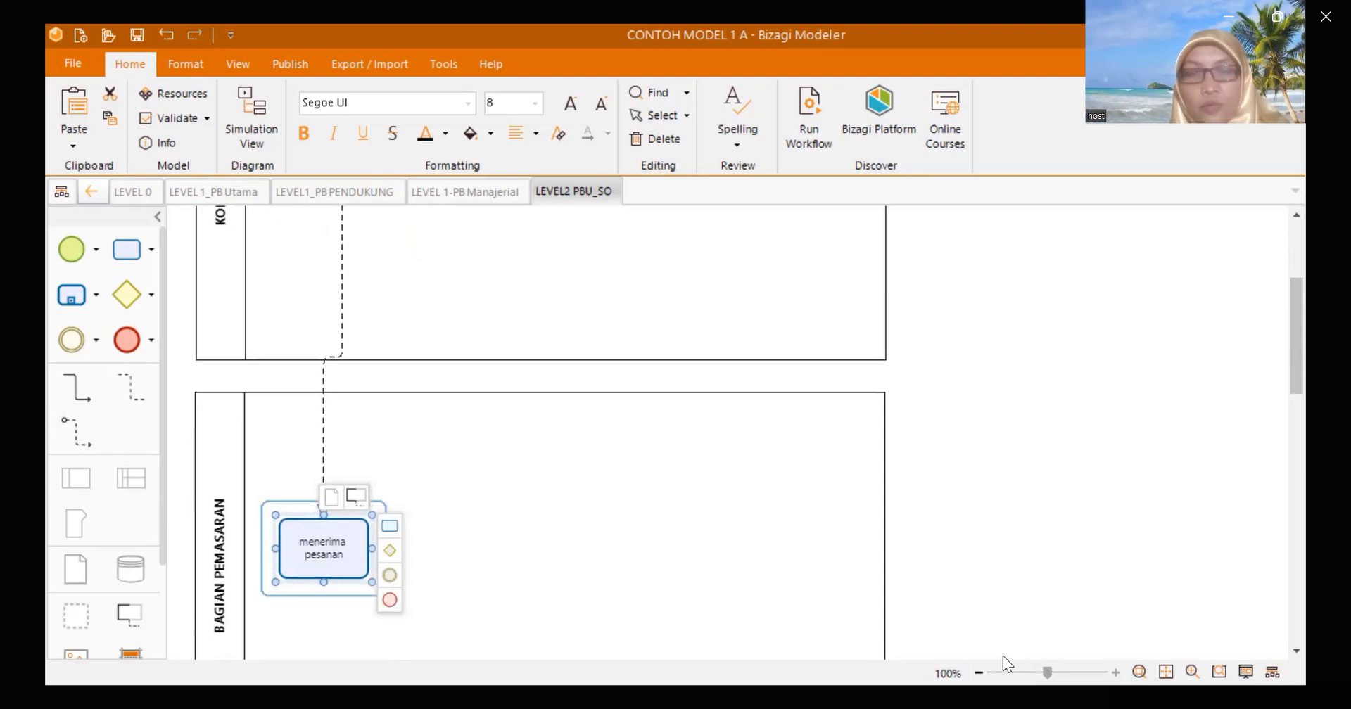
scroll(1003, 656, "down", 2)
scroll(1003, 656, "down", 5)
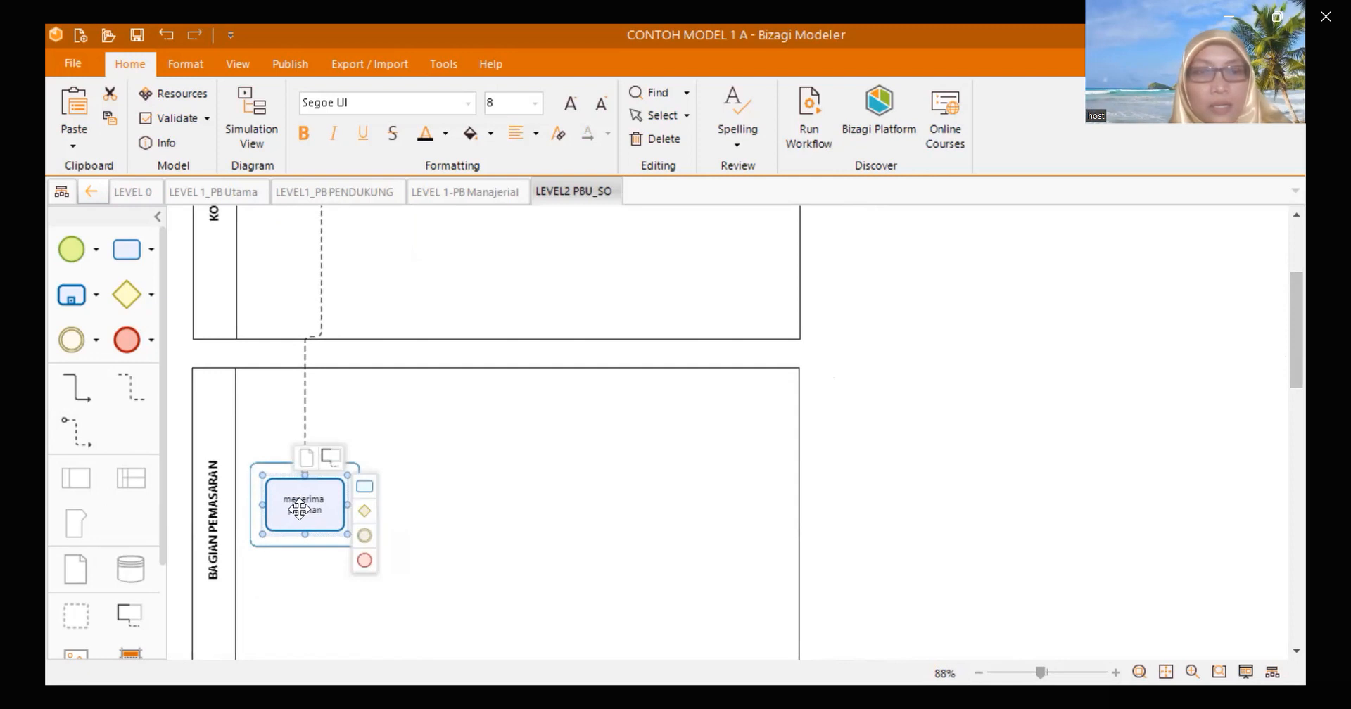
left_click(467, 483)
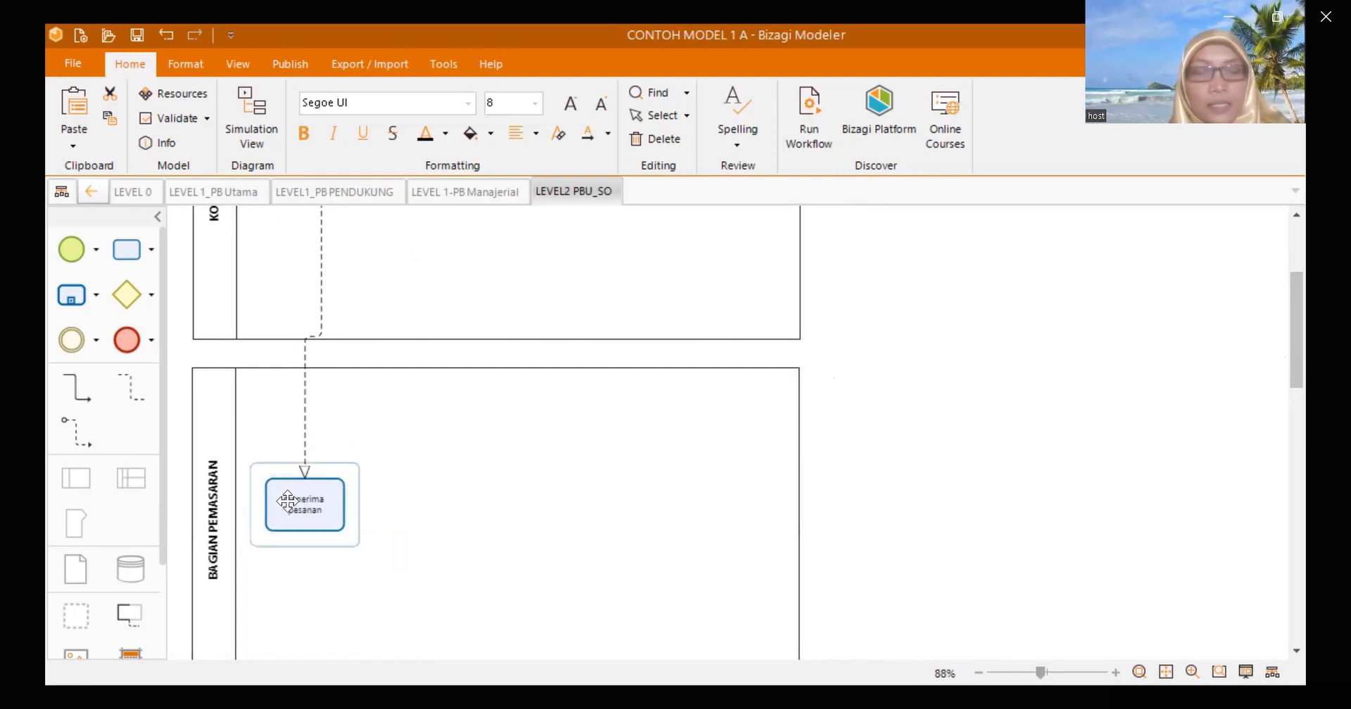
left_click(288, 501)
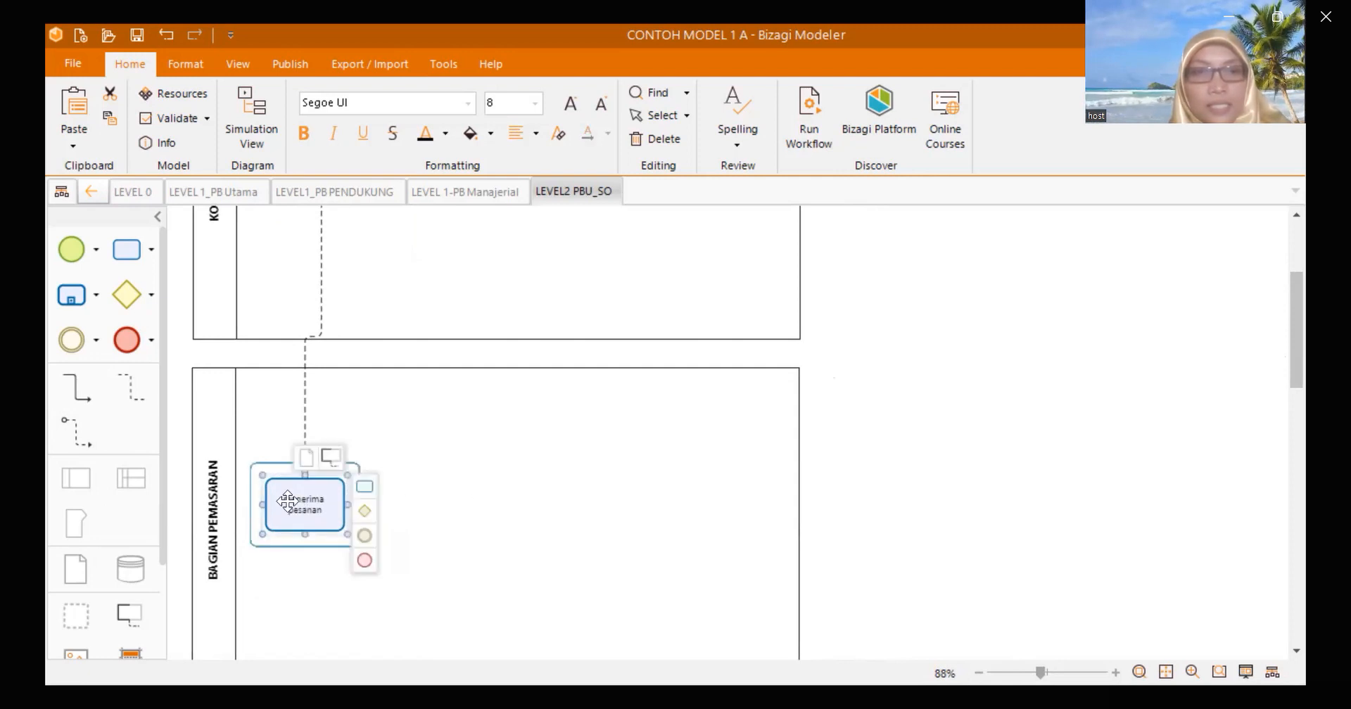
left_click(366, 497)
key("BackSpace")
key("BackSpace")
key("BackSpace")
key("BackSpace")
key("BackSpace")
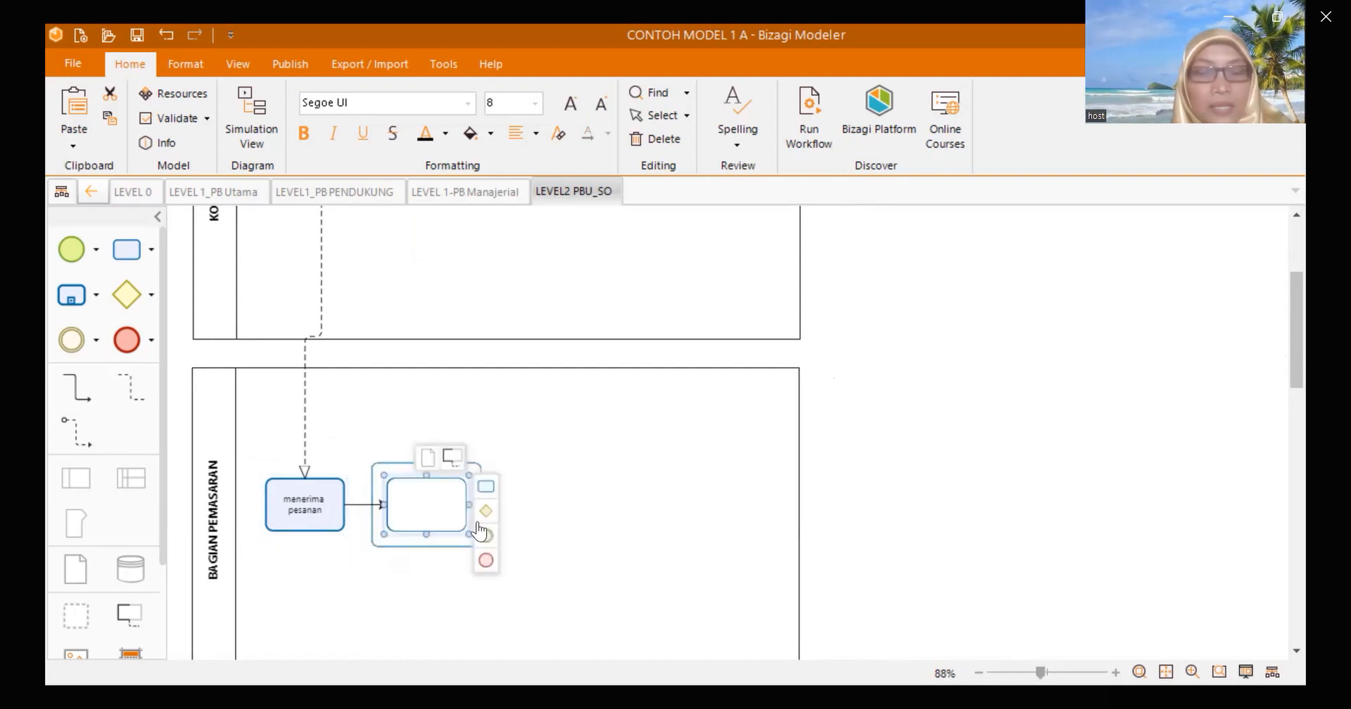
- Name the new task following "menerima pesanan" as "menanyakan pesanan"
type("menenyakan")
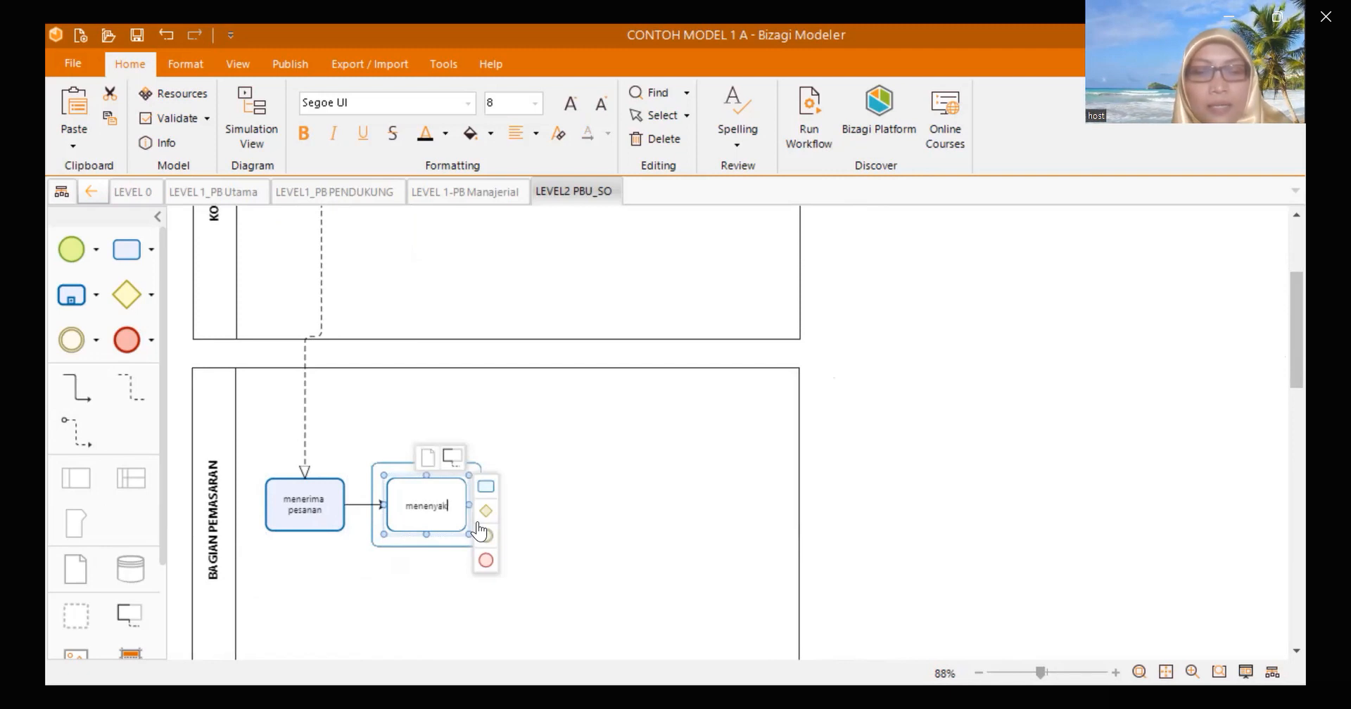
key("BackSpace")
key("BackSpace")
key("BackSpace")
key("BackSpace")
key("BackSpace")
key("BackSpace")
key("BackSpace")
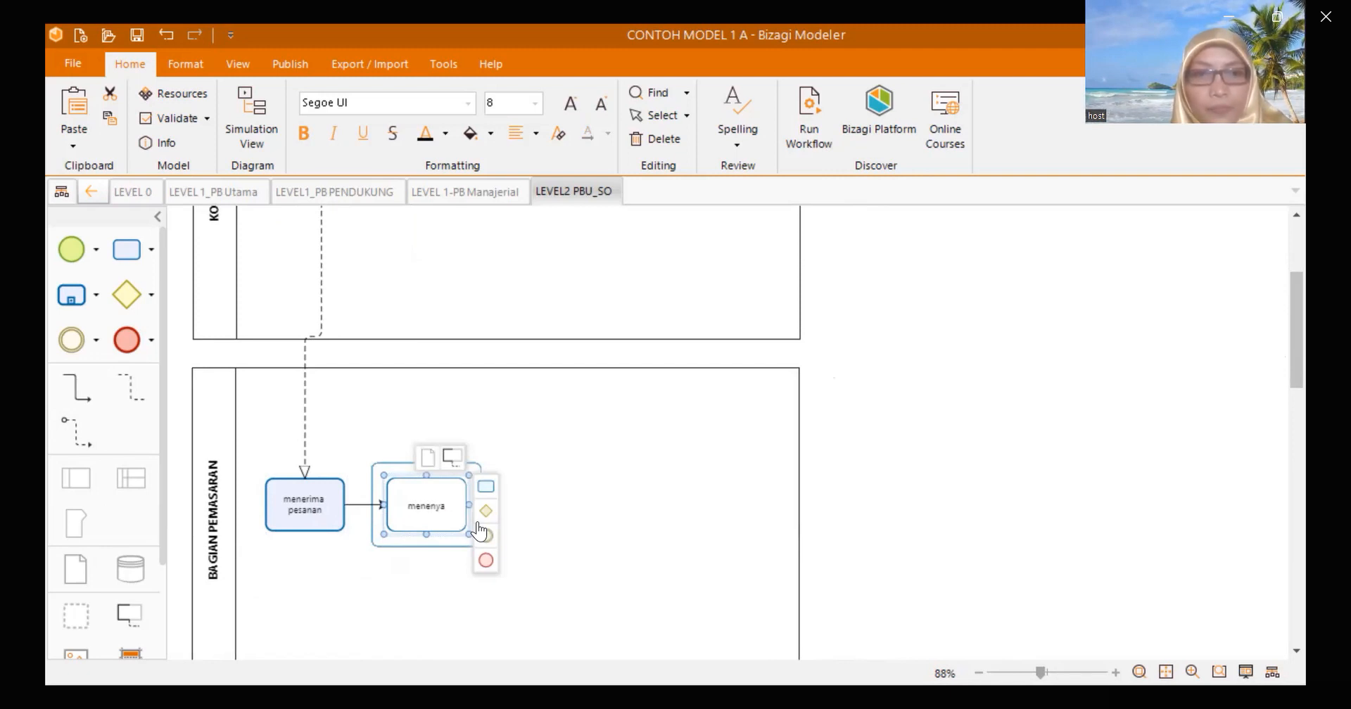
type("any")
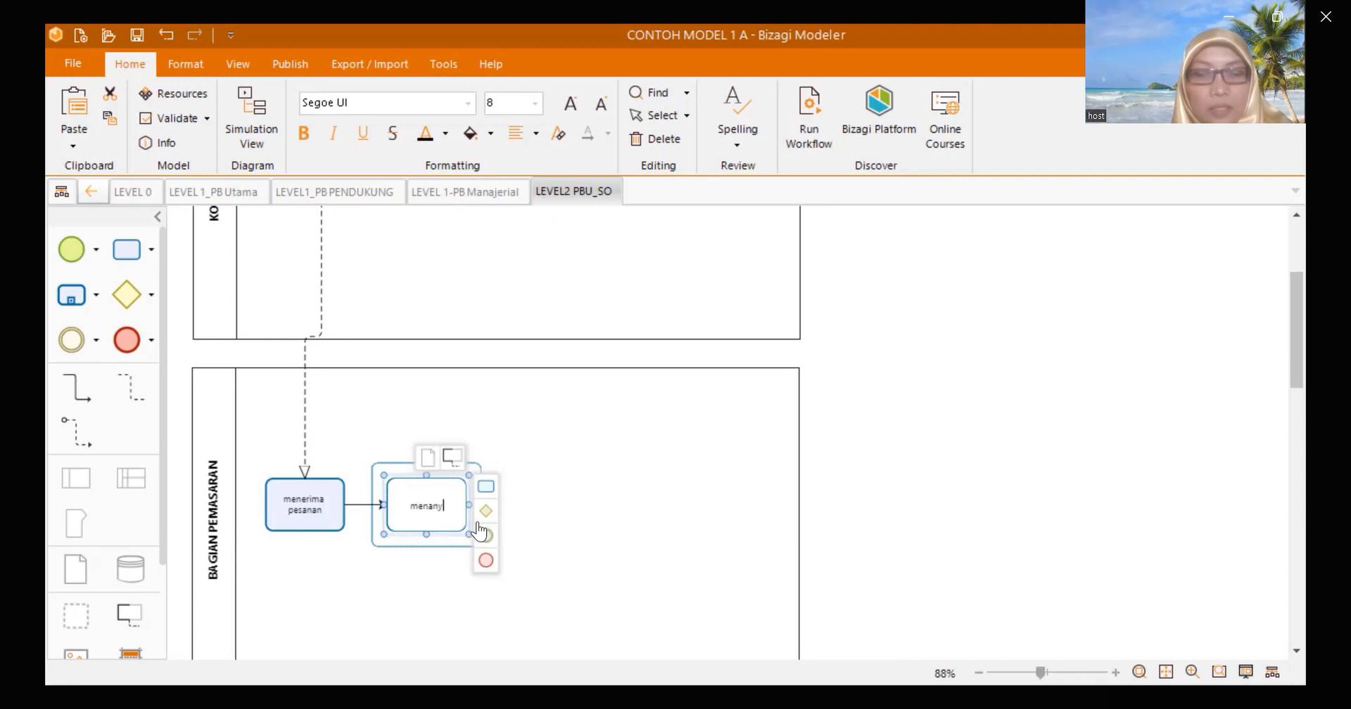
type("akan pesanan")
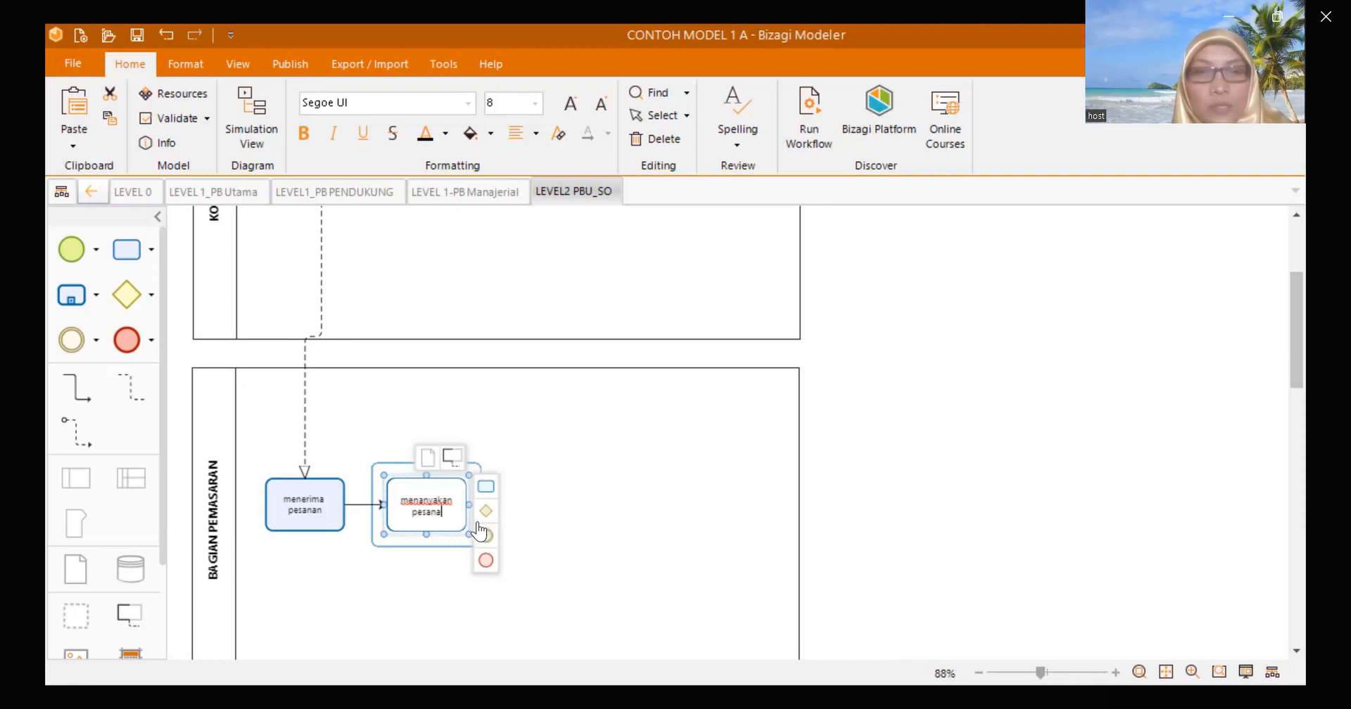
left_click(627, 513)
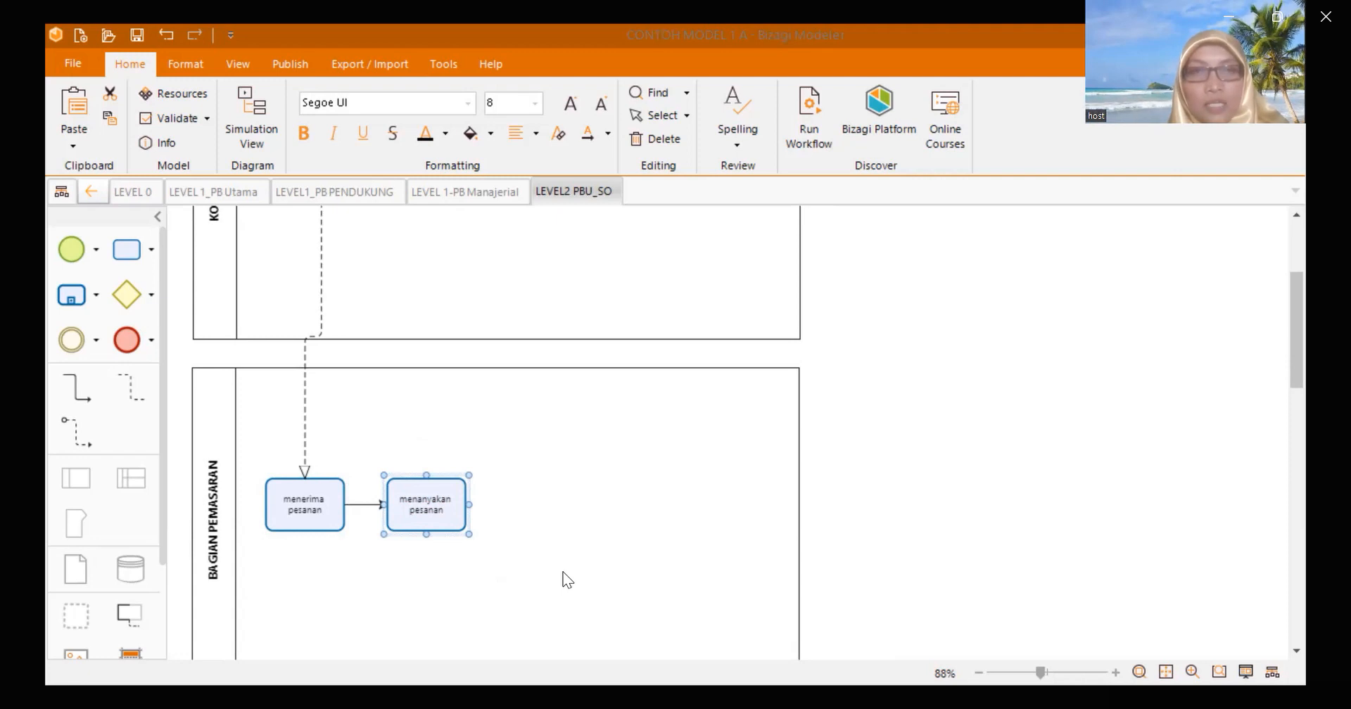
- Rename the "menanyakan pesanan" task as "menanyakan keb. pesanan"
double_click(429, 503)
type("keb ")
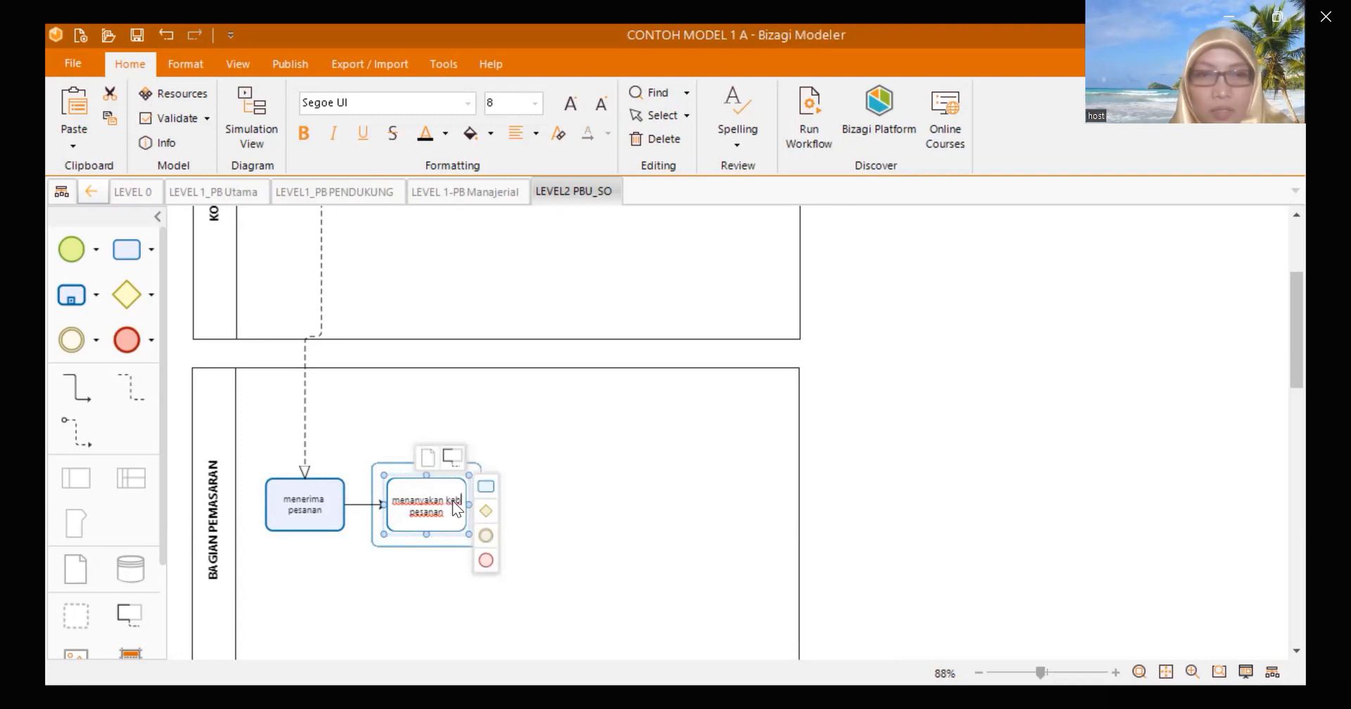
type(".")
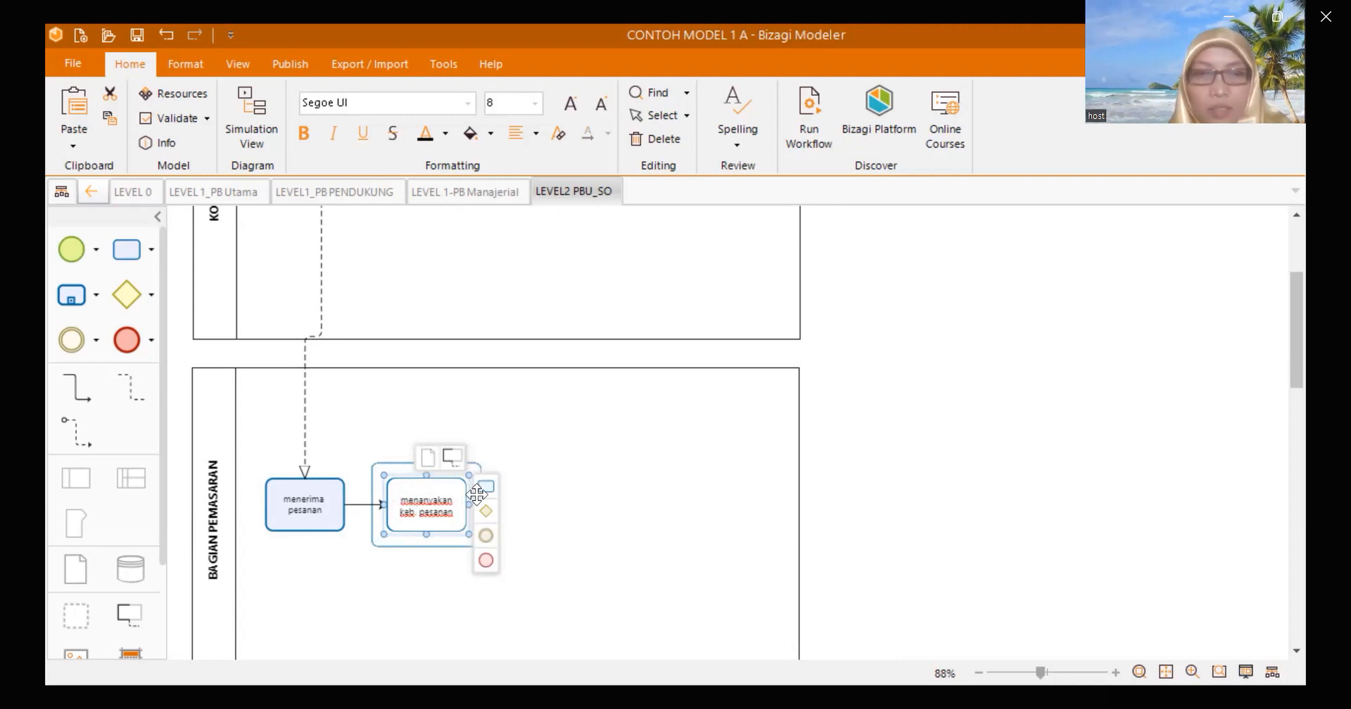
left_click(853, 463)
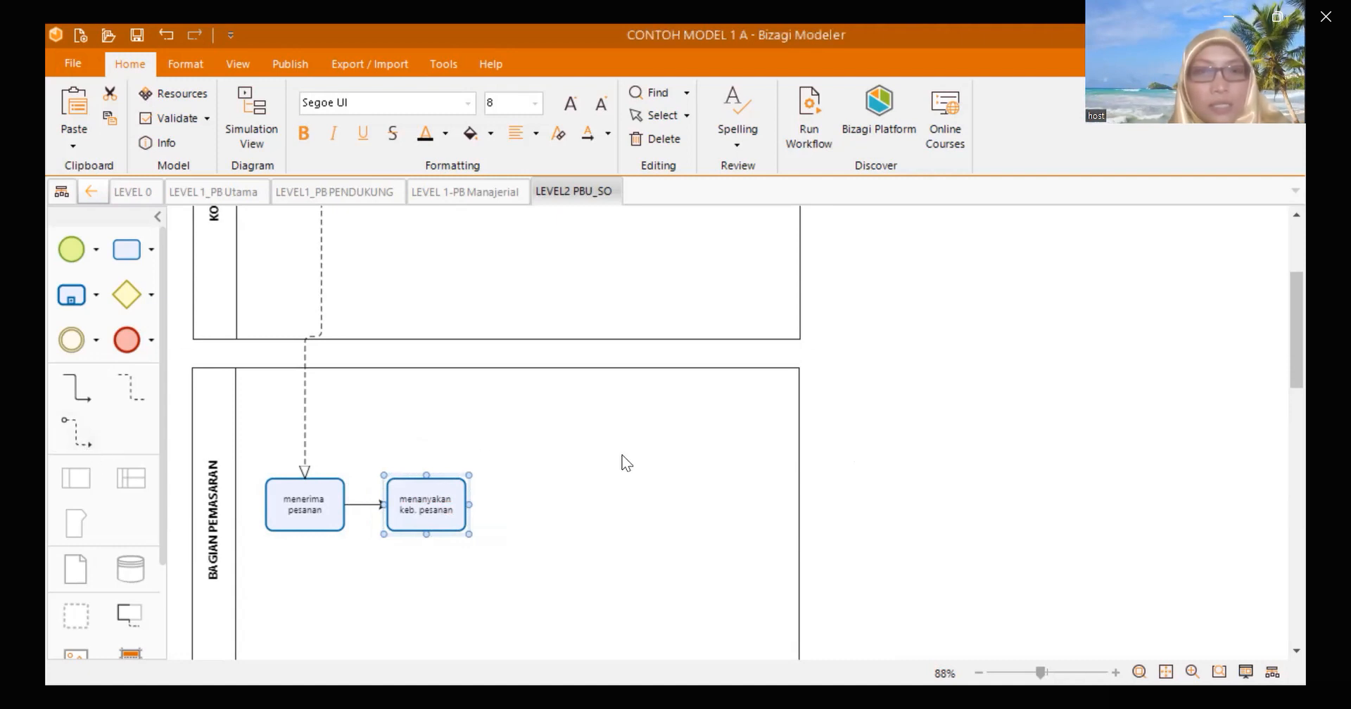
- Add a task after "memesan barang" in the KONSUMEN pool and name it "menginfokan kebutuhan pesanan/desain"
left_click_drag(1273, 362, 1275, 264)
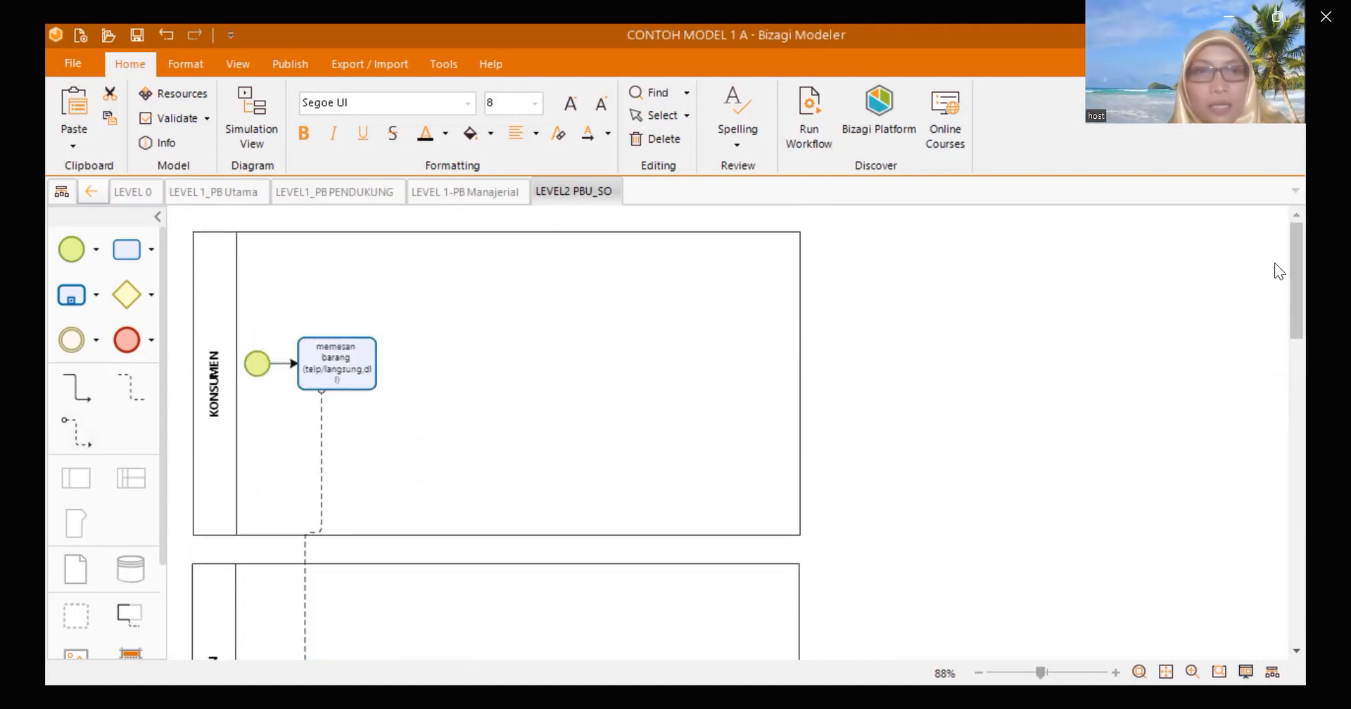
left_click(357, 340)
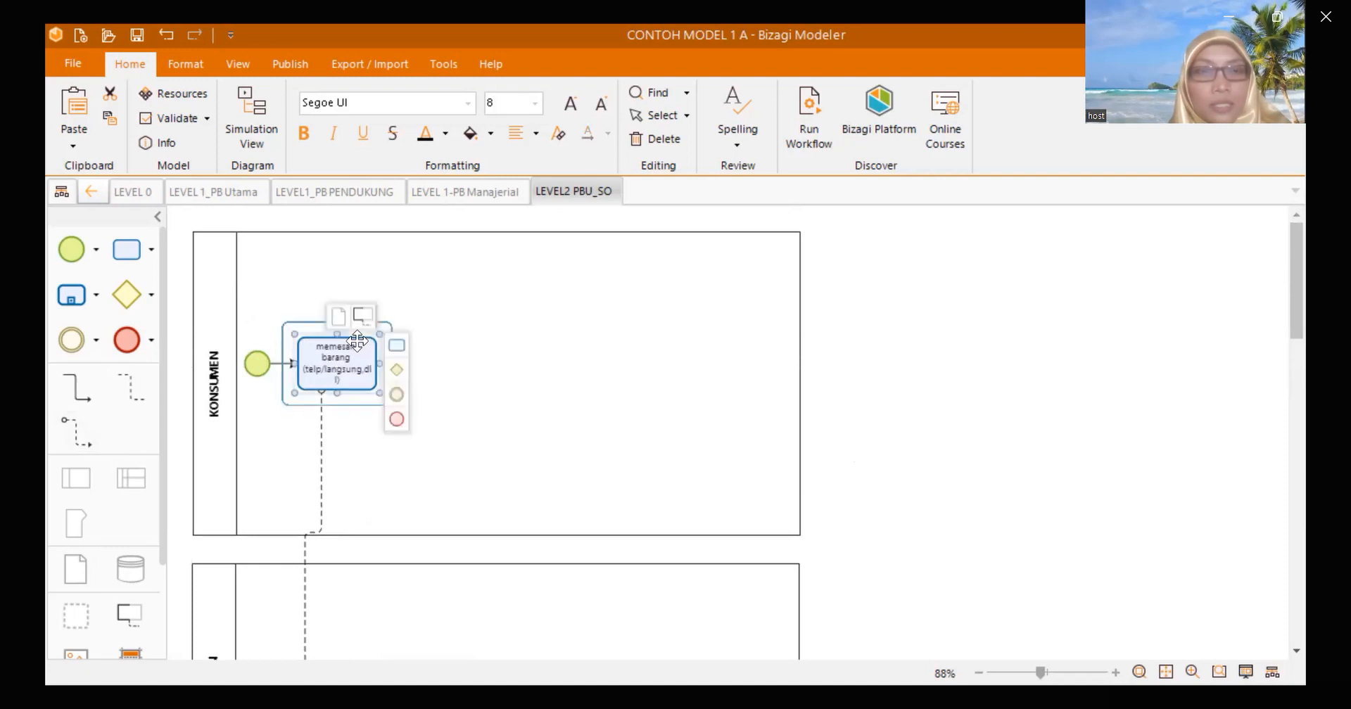
left_click(396, 345)
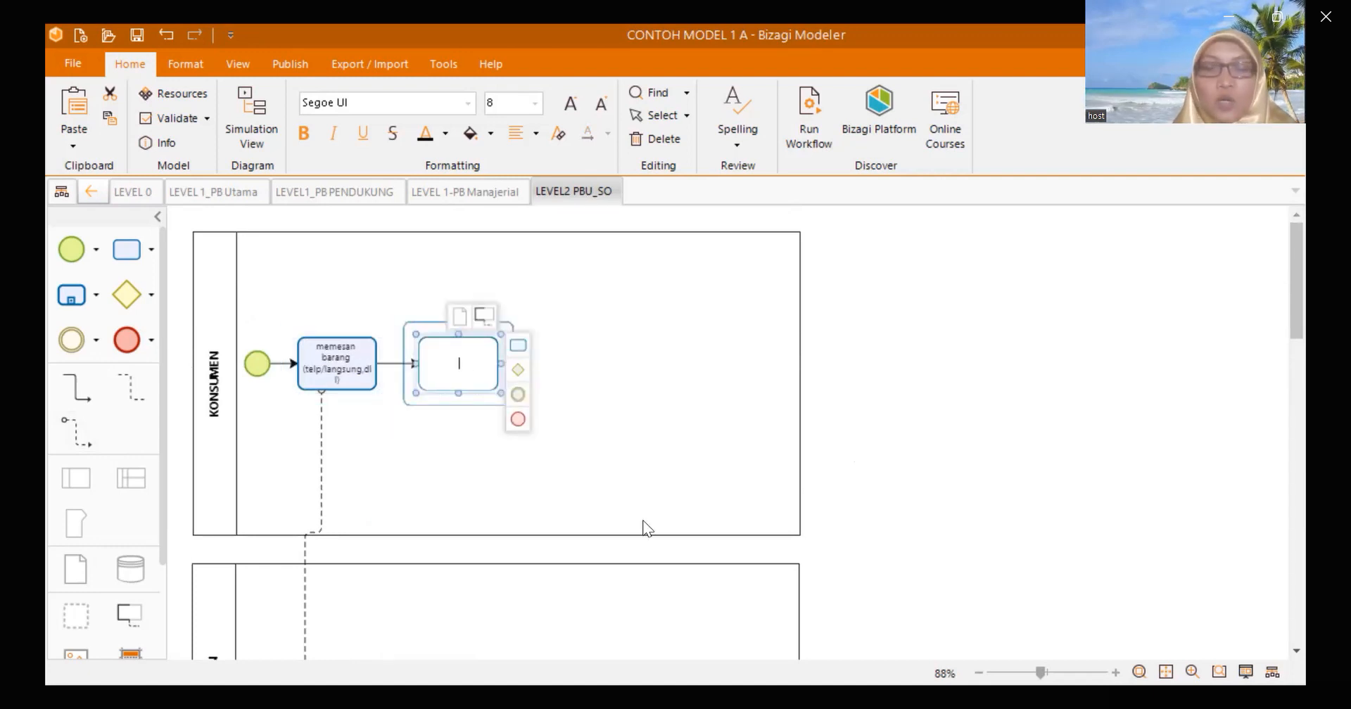
type("menginfokan ke")
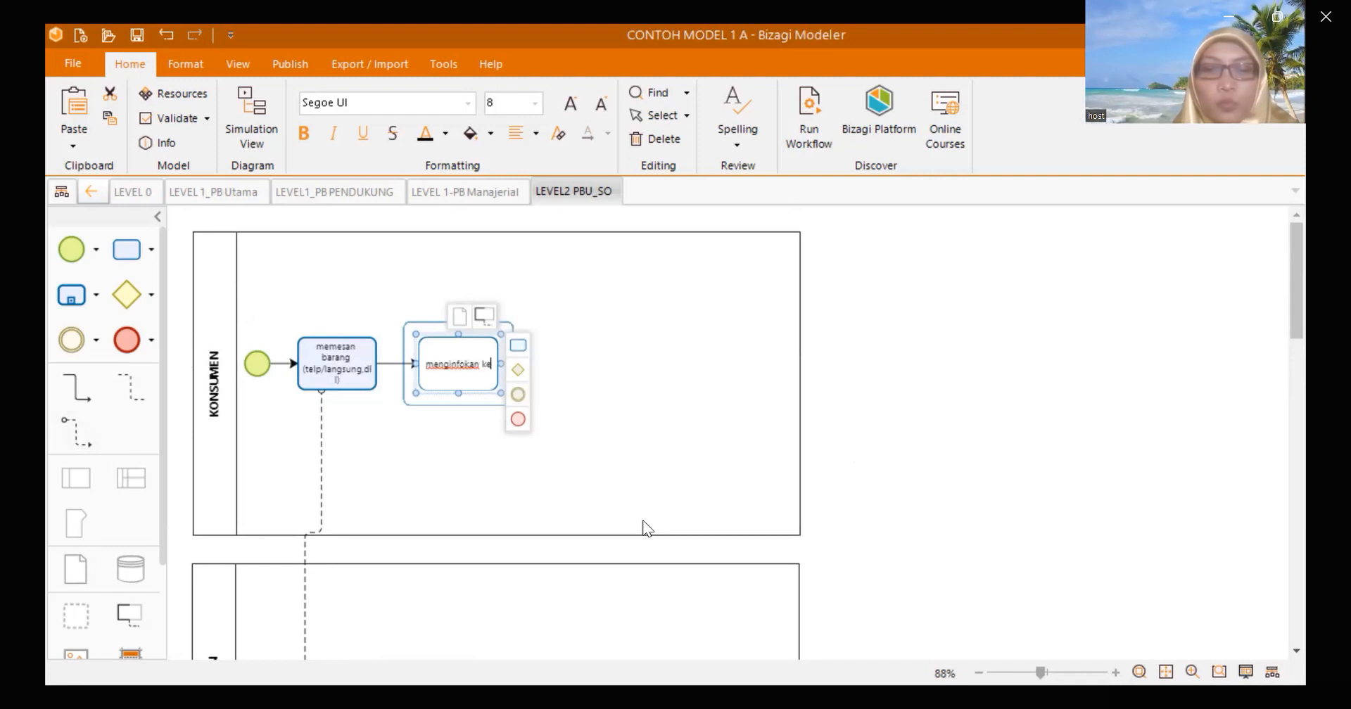
type("butuhan pe")
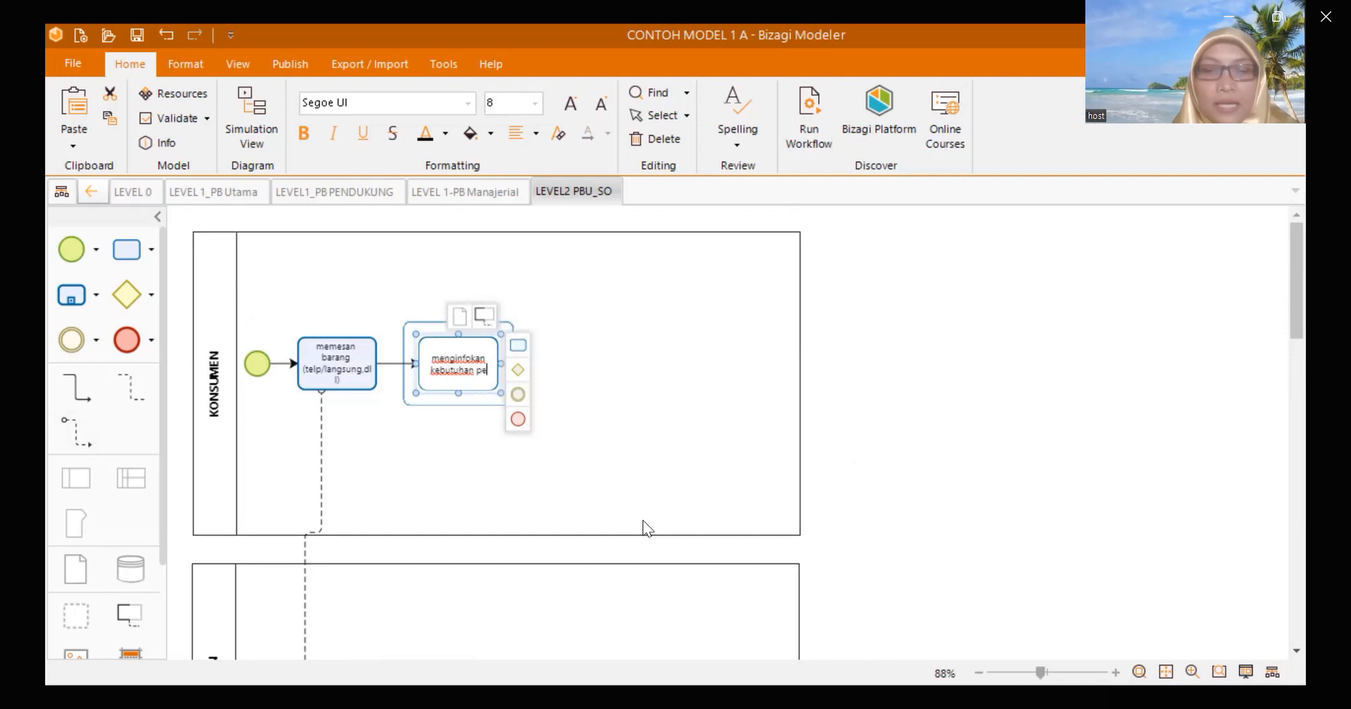
type("sanan/desain")
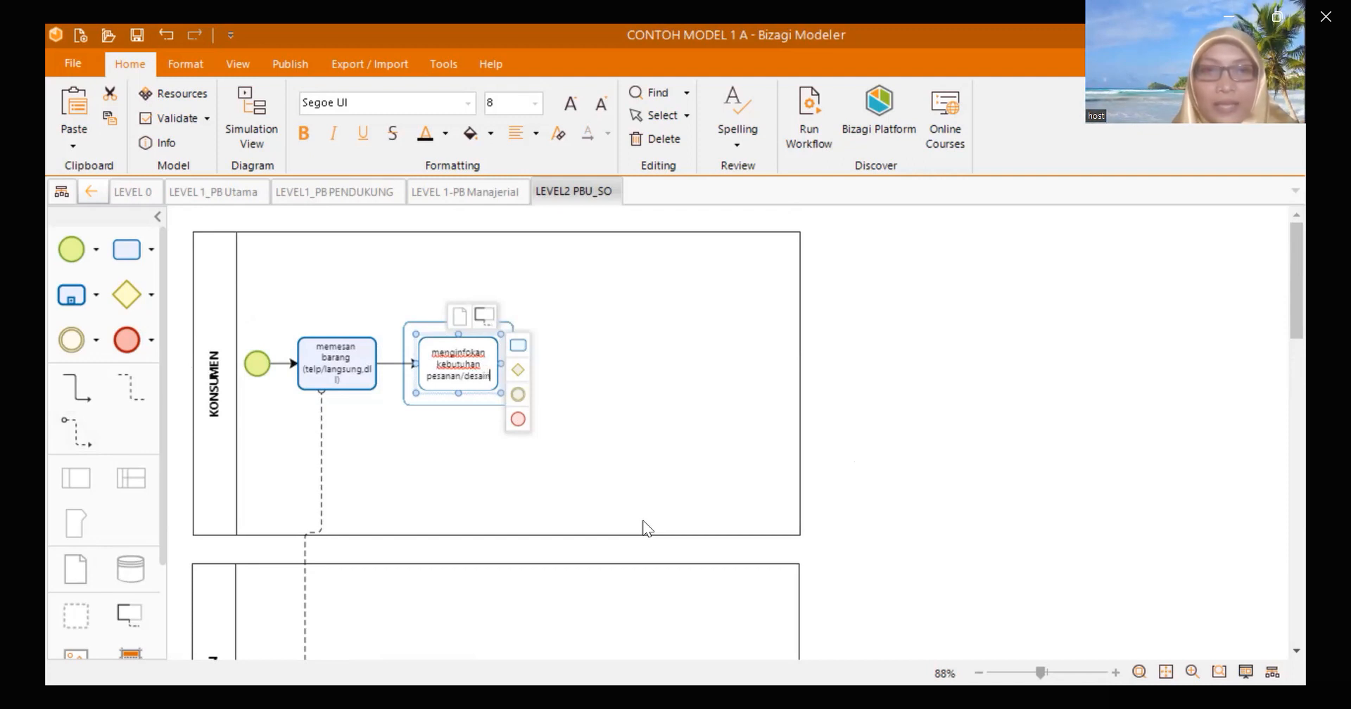
left_click(935, 481)
- Connect "menanyakan keb. pesanan" in BAGIAN PEMASARAN to "menginfokan kebutuhan pesanan/desain" in KONSUMEN with a message flow
scroll(1274, 338, "down", 5)
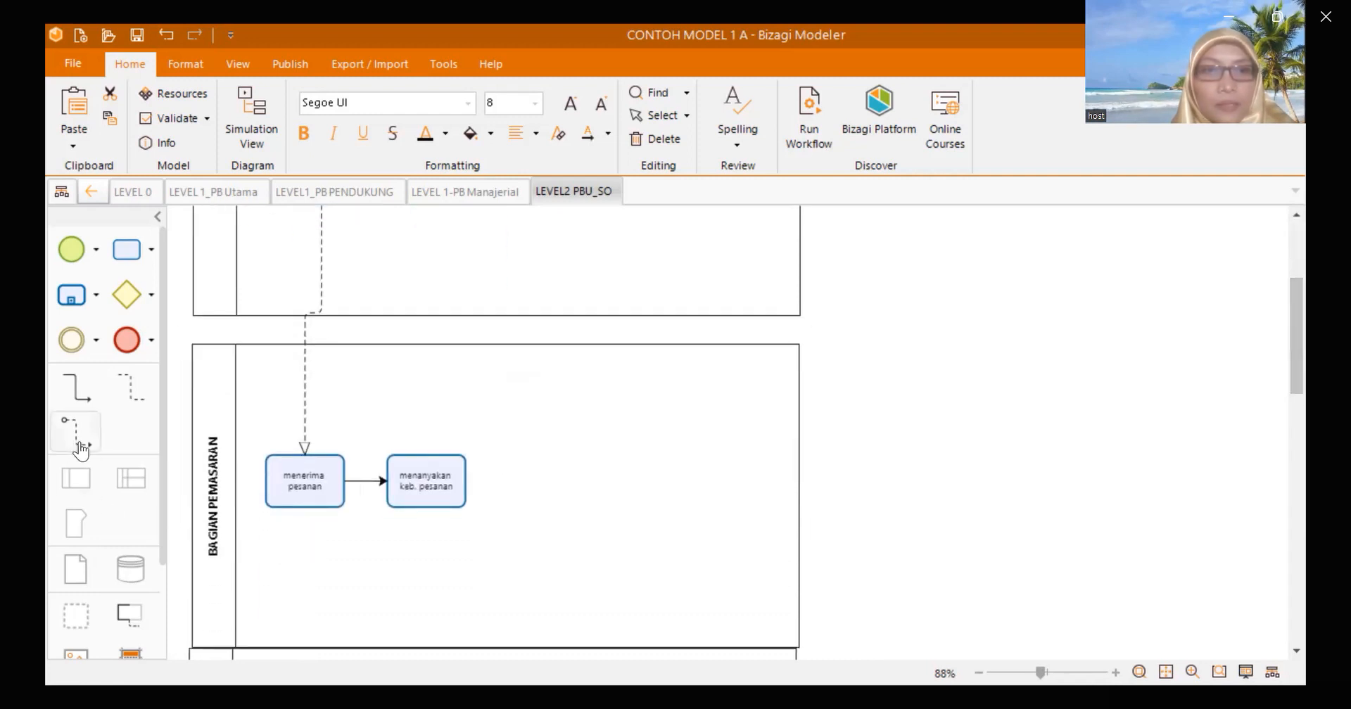
left_click(431, 470)
left_click(471, 472)
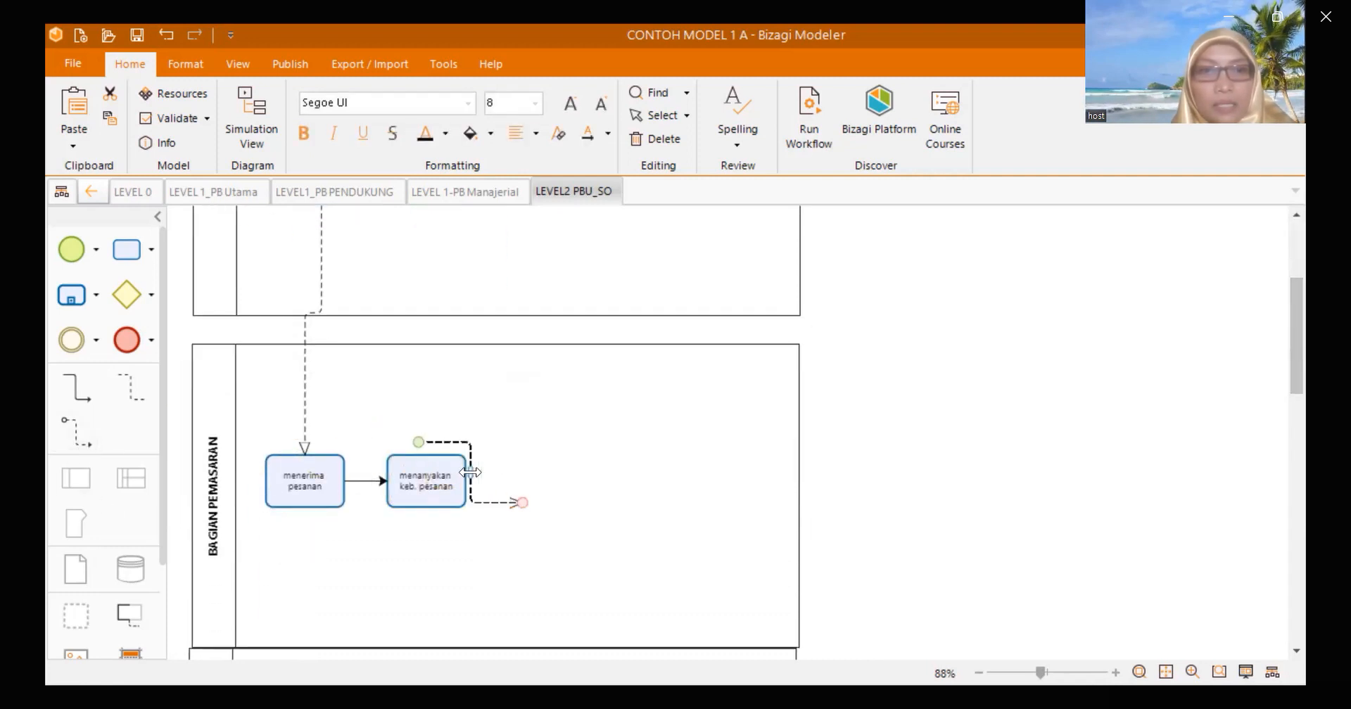
left_click(420, 458)
left_click_drag(420, 459, 420, 458)
left_click_drag(520, 504, 446, 246)
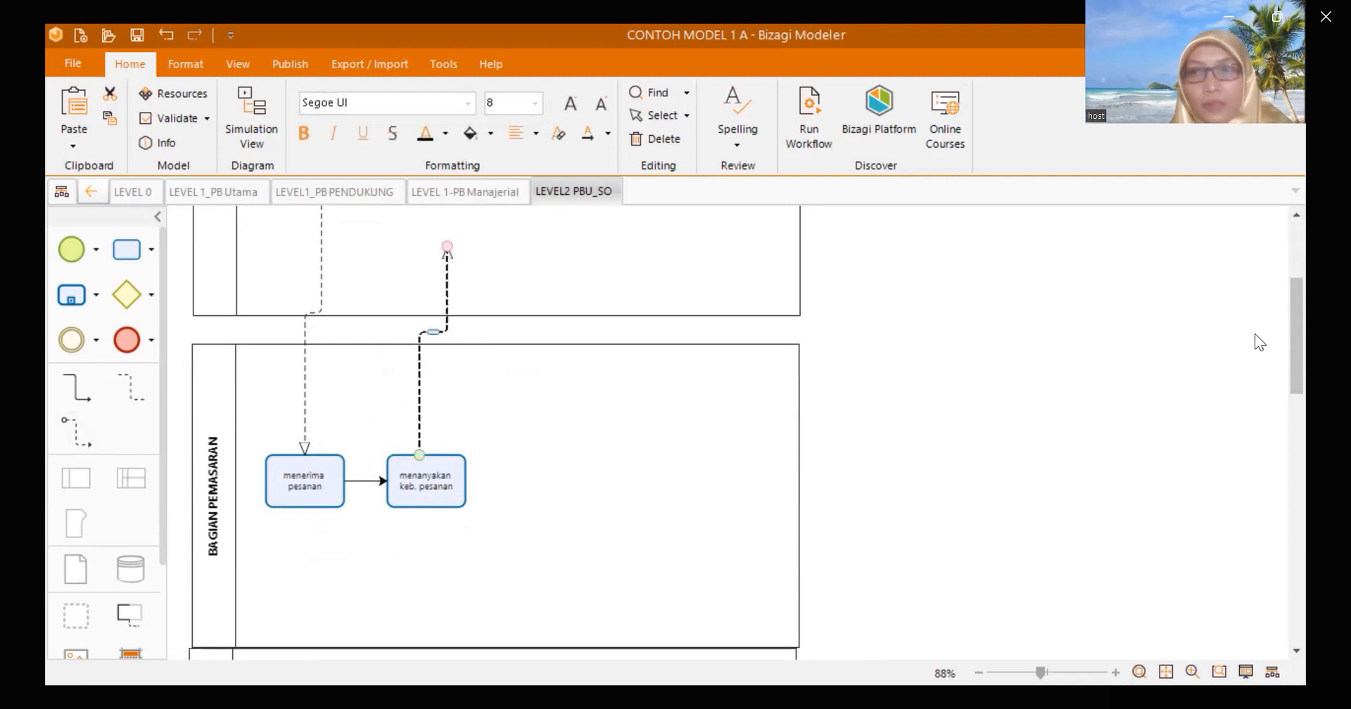
scroll(1274, 359, "up", 3)
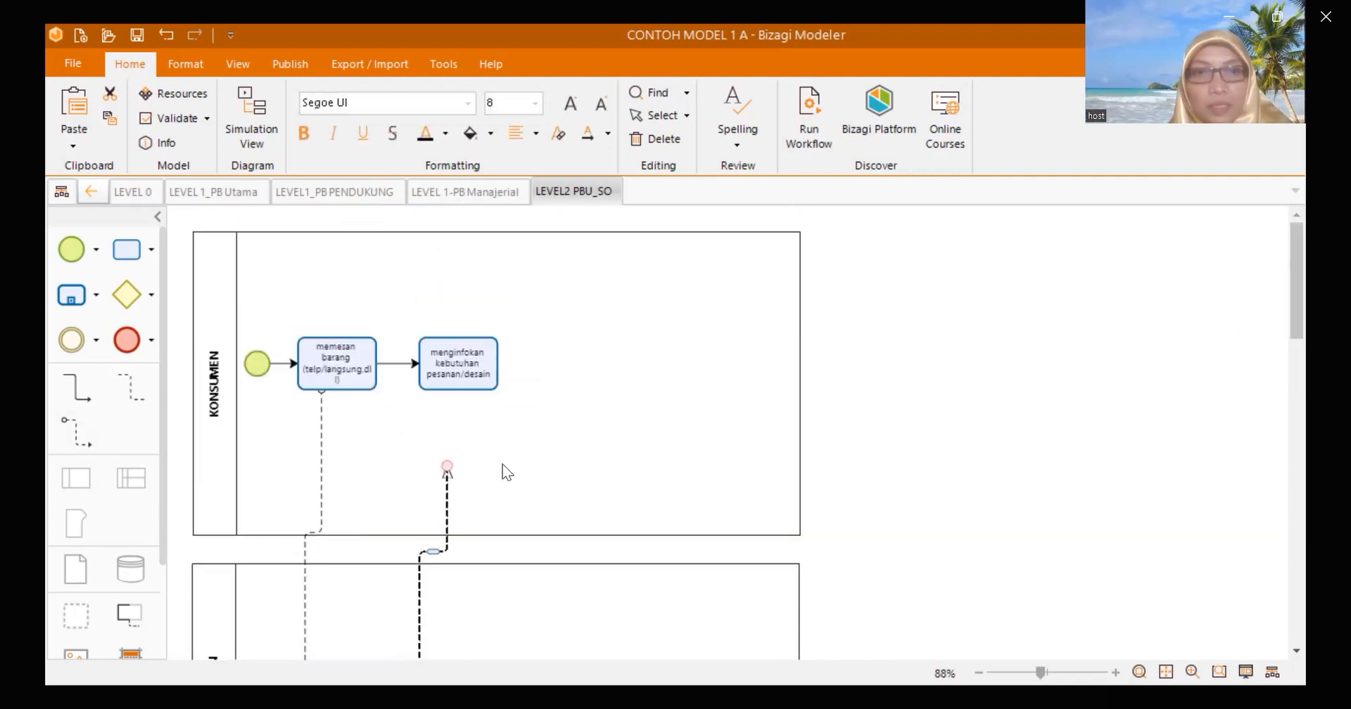
left_click_drag(448, 469, 446, 393)
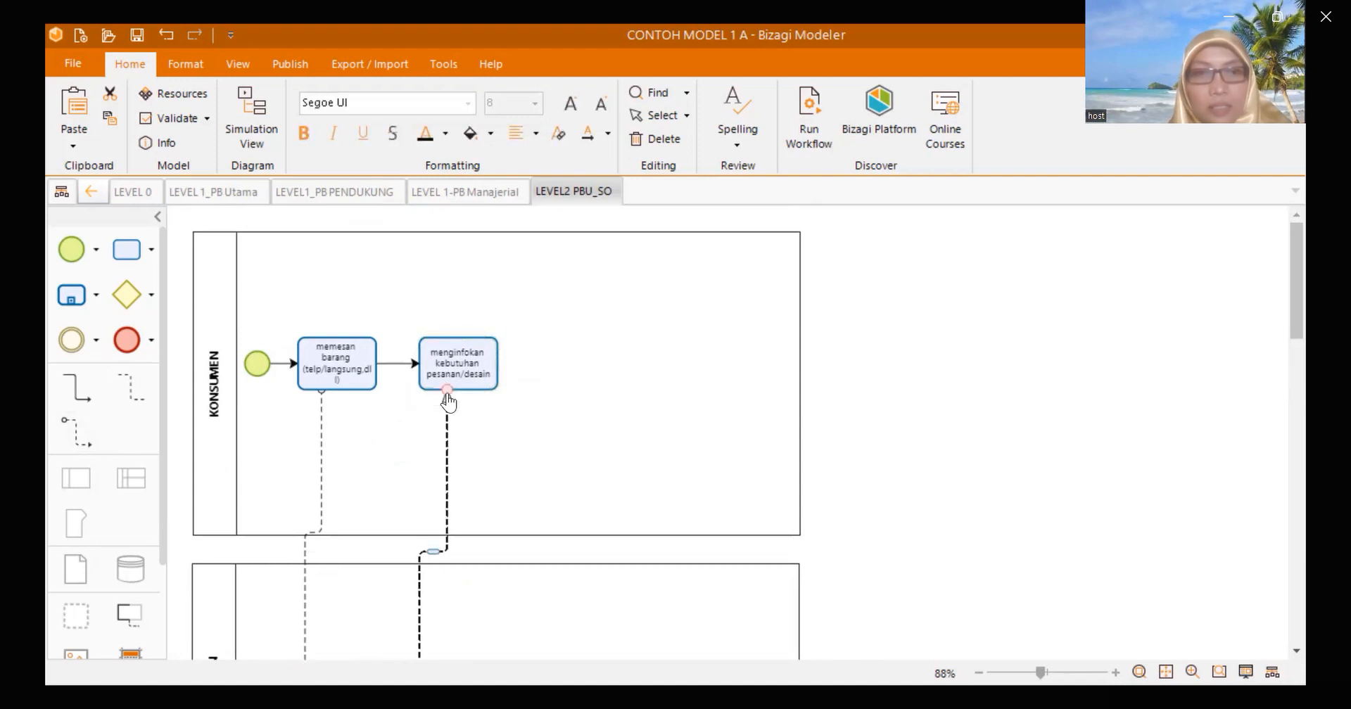